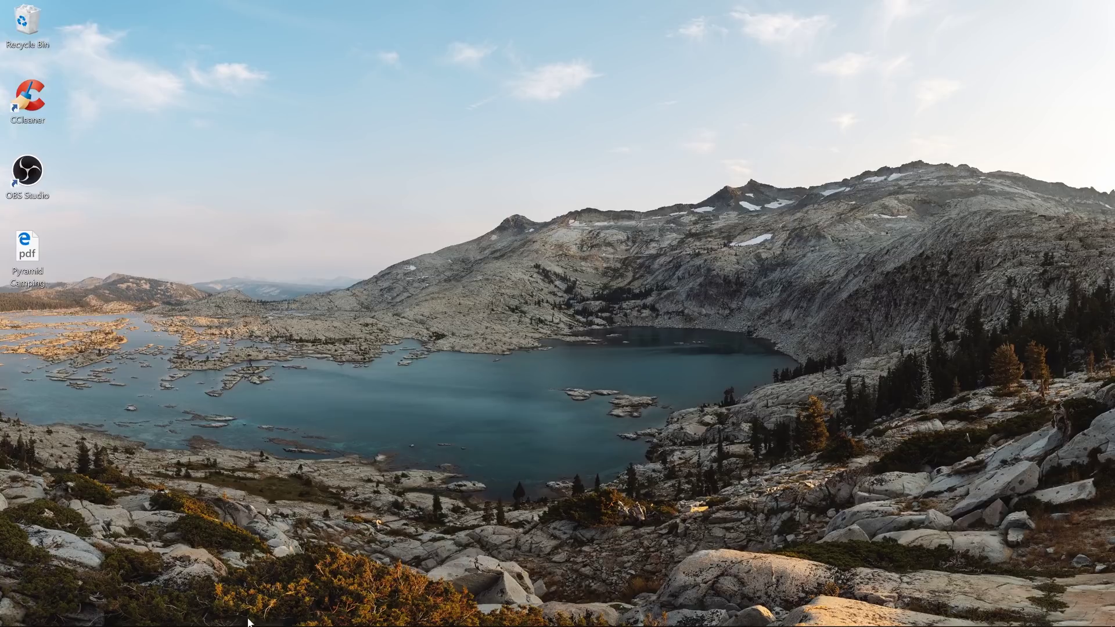
Open the Editing folder on the Samsung_T5 (D:) drive in File Explorer.
mouse_move(251, 624)
left_click(196, 620)
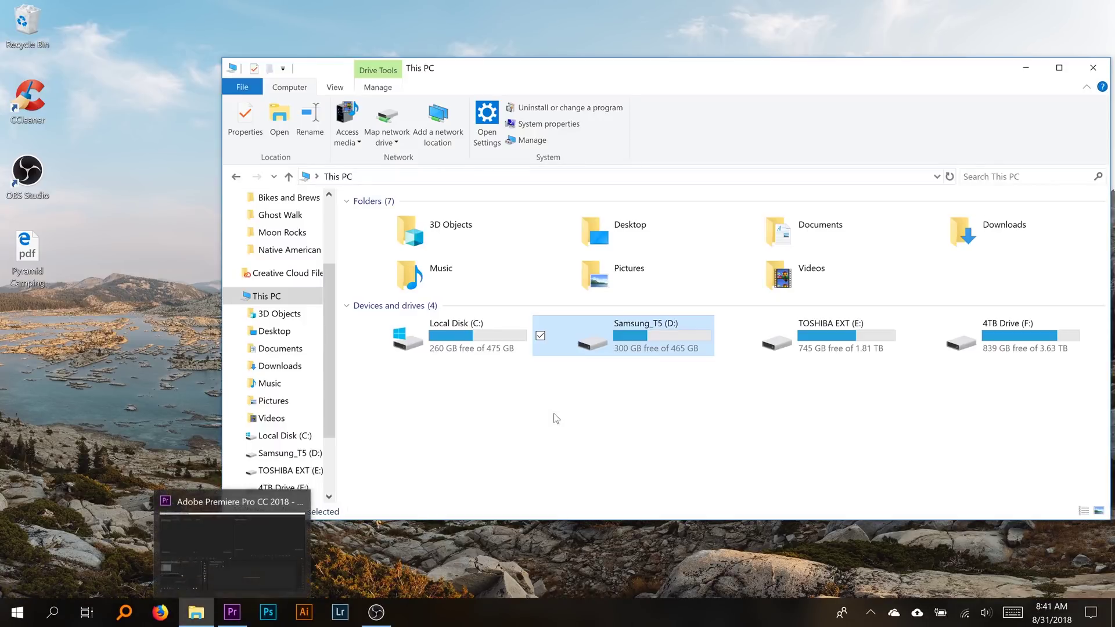
left_click(653, 446)
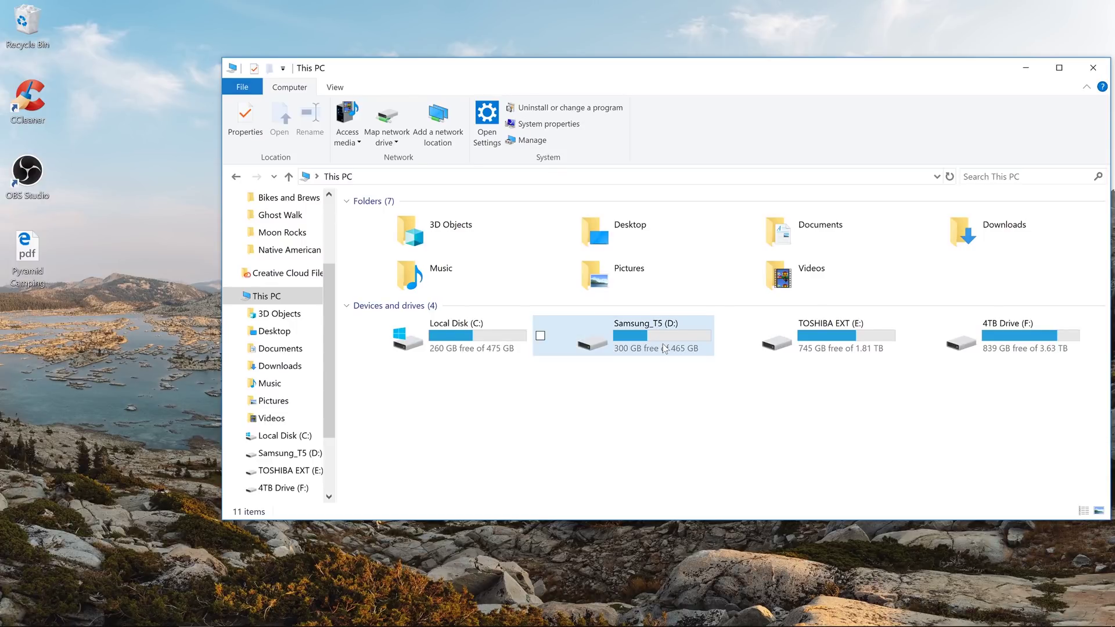
mouse_move(663, 346)
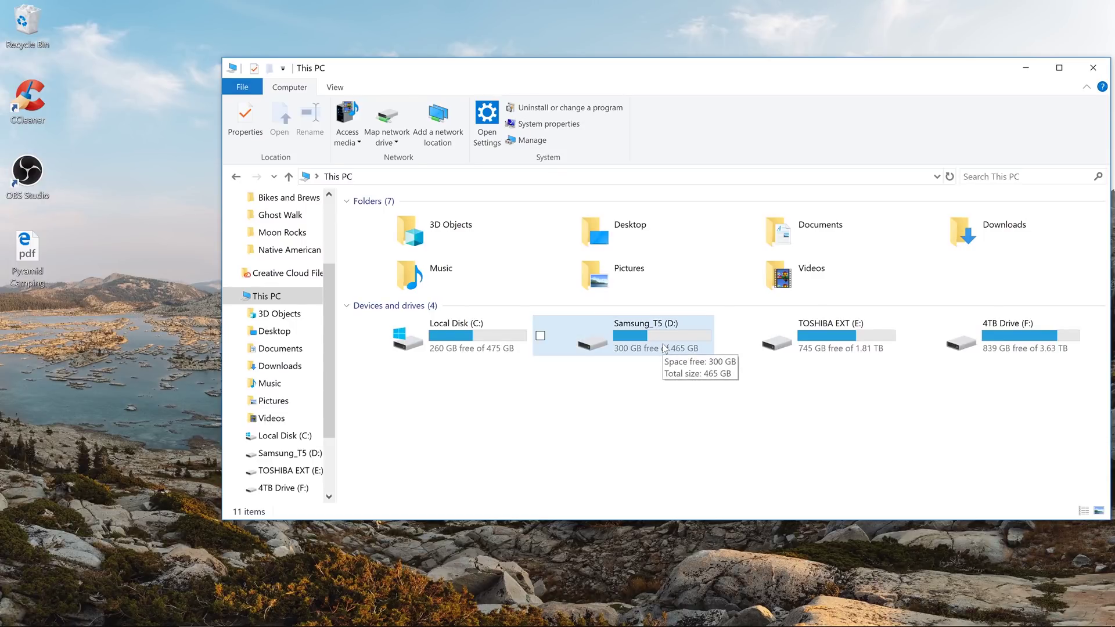
double_click(664, 345)
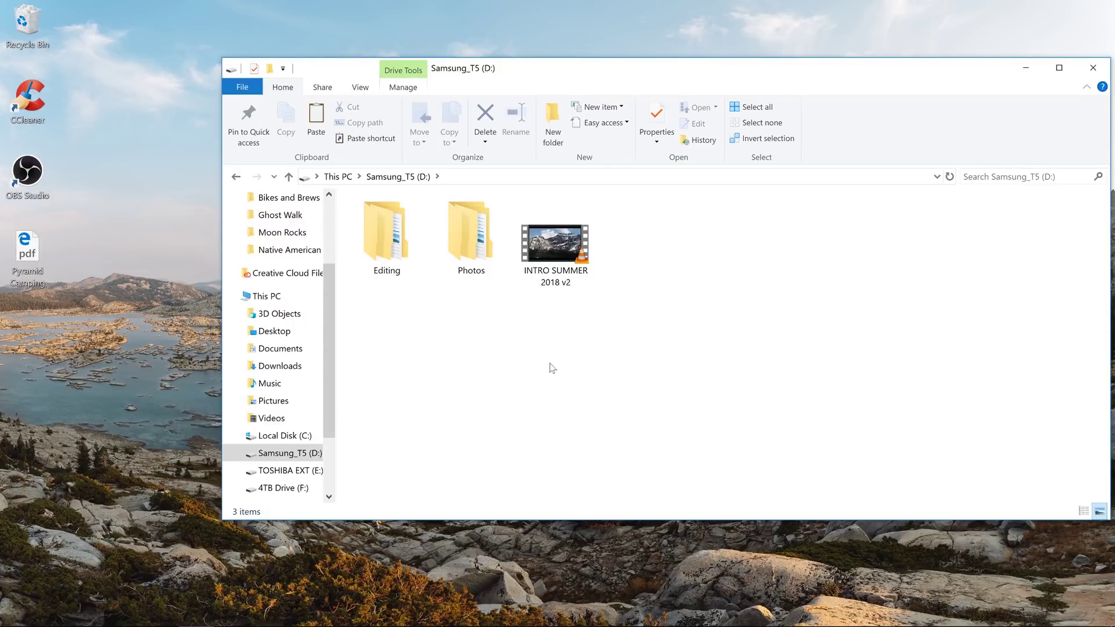
double_click(379, 243)
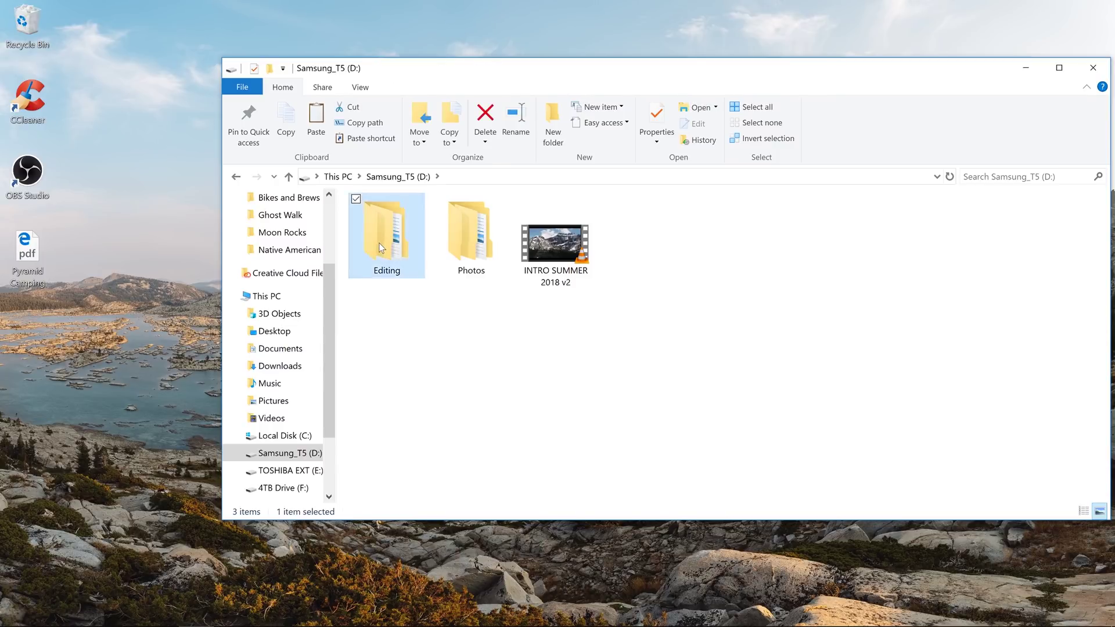
Create a folder named "tutorial" inside the Editing folder.
left_click(552, 139)
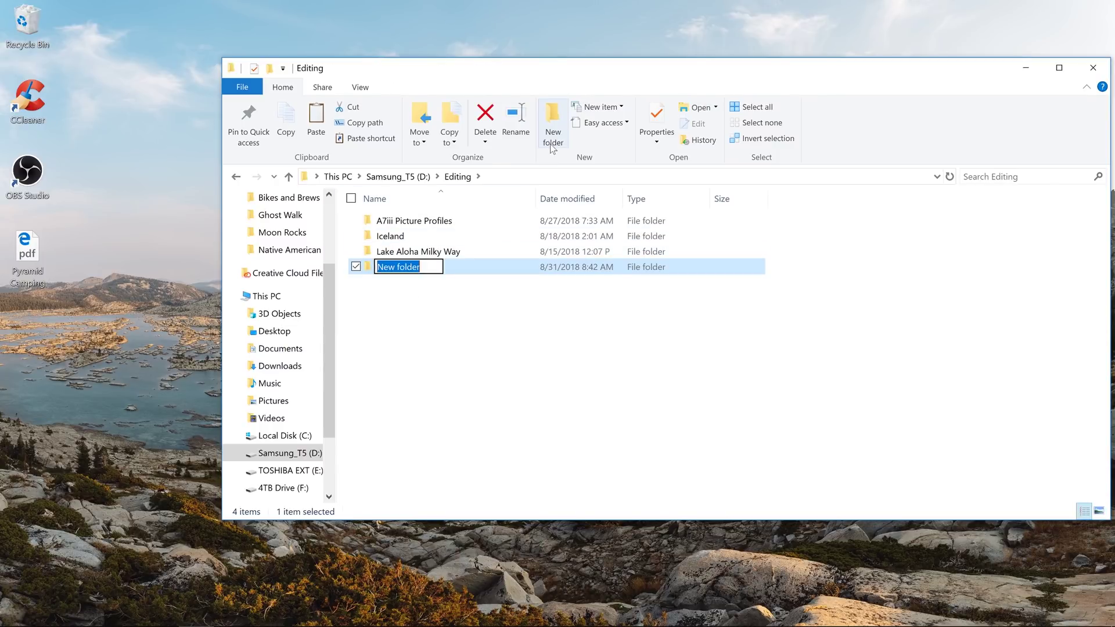
type("tutorial")
key("Return")
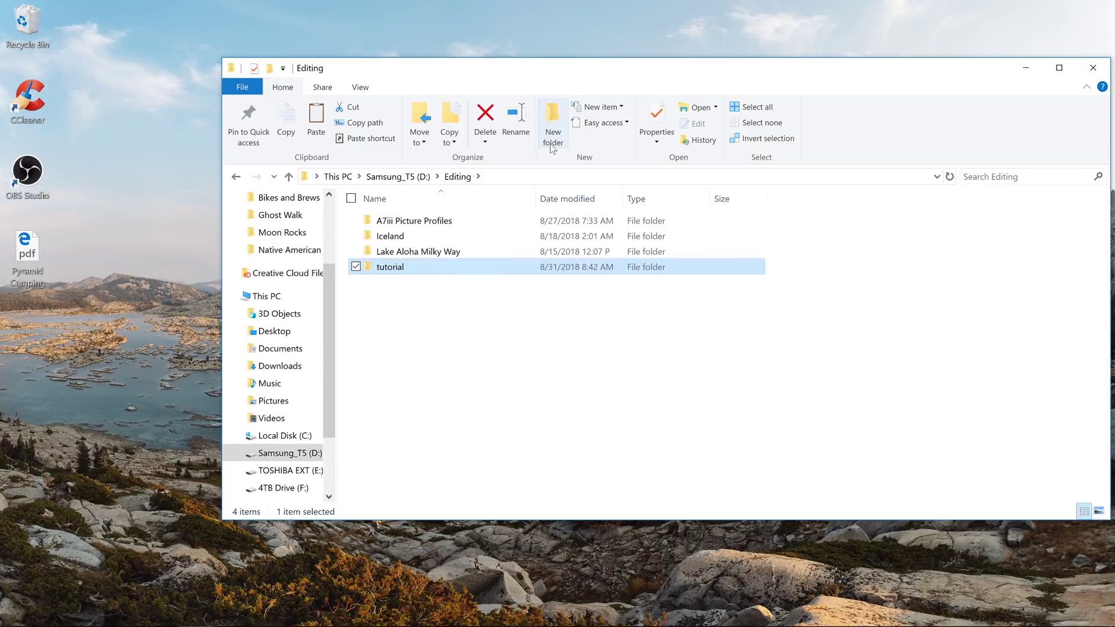
Look inside the tutorial folder, return to the Editing folder and leave the tutorial folder selected.
double_click(413, 267)
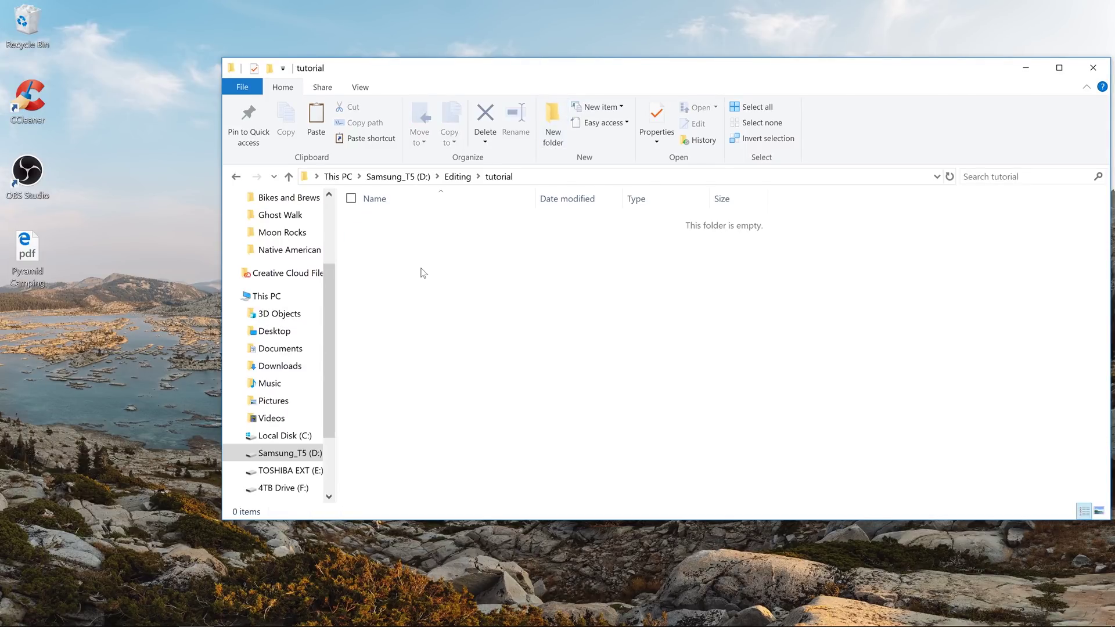
left_click(457, 176)
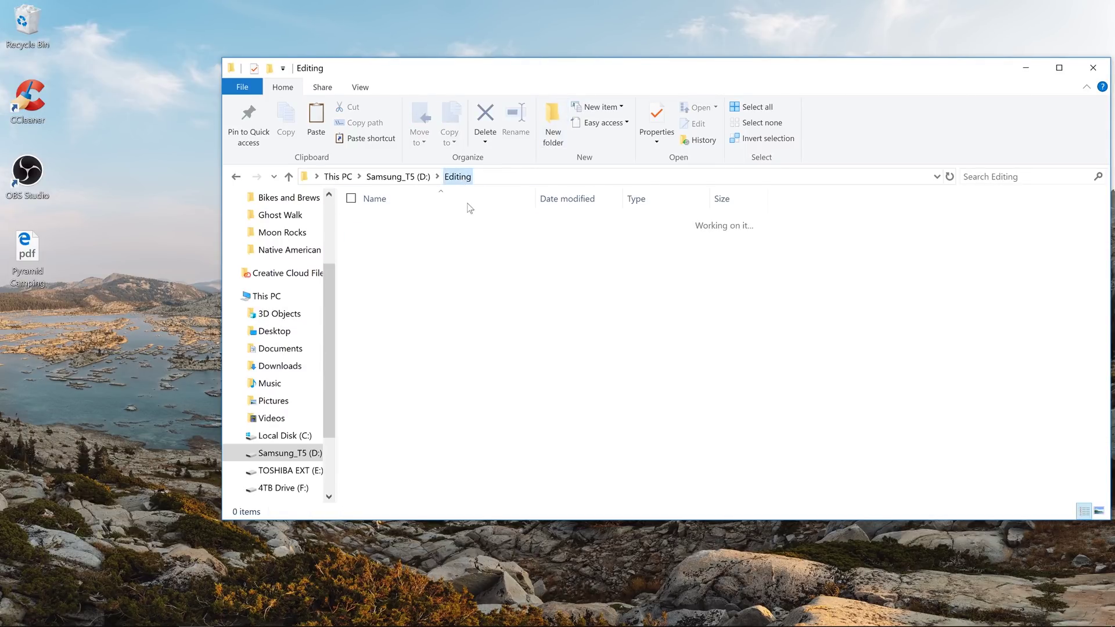
left_click(404, 273)
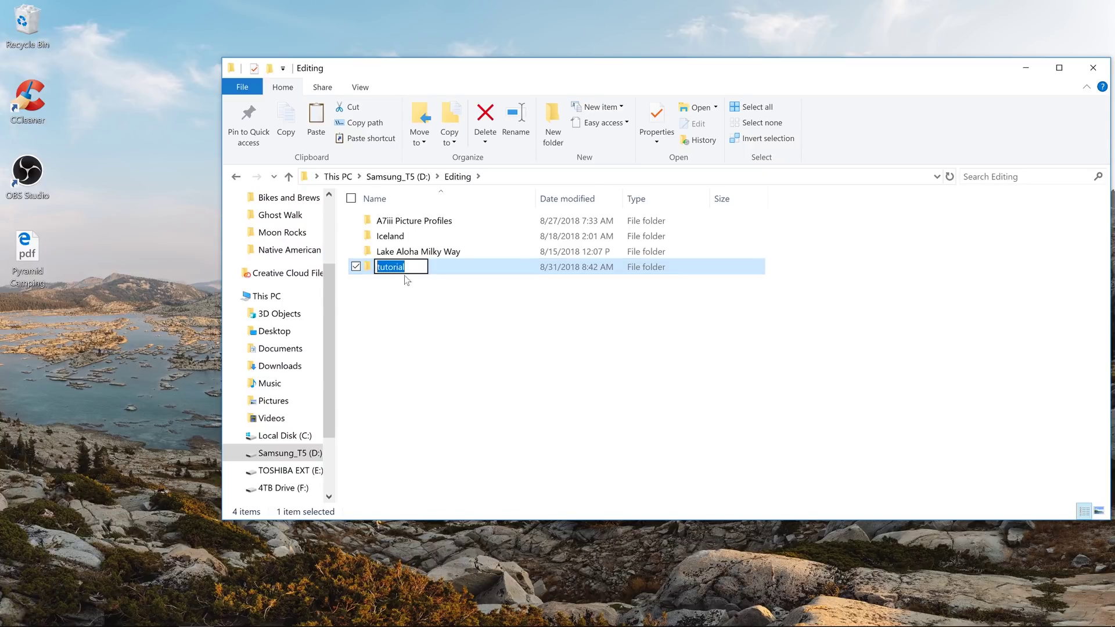
left_click(409, 302)
left_click(408, 274)
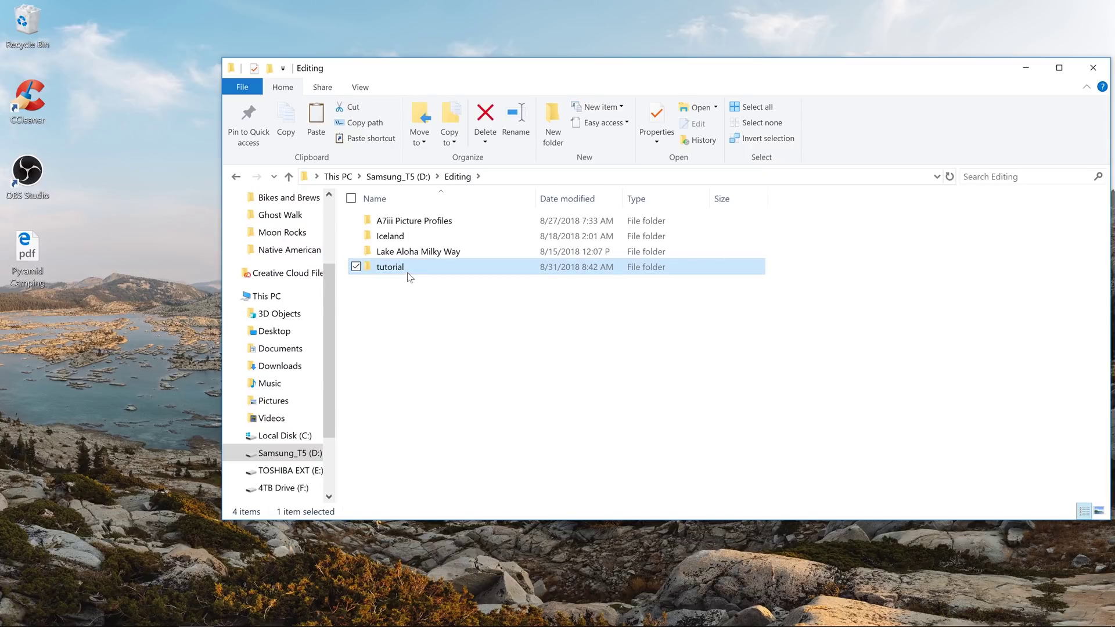
Open the Videos folder inside the a7iii folder on the 4TB Drive (F:).
left_click(265, 488)
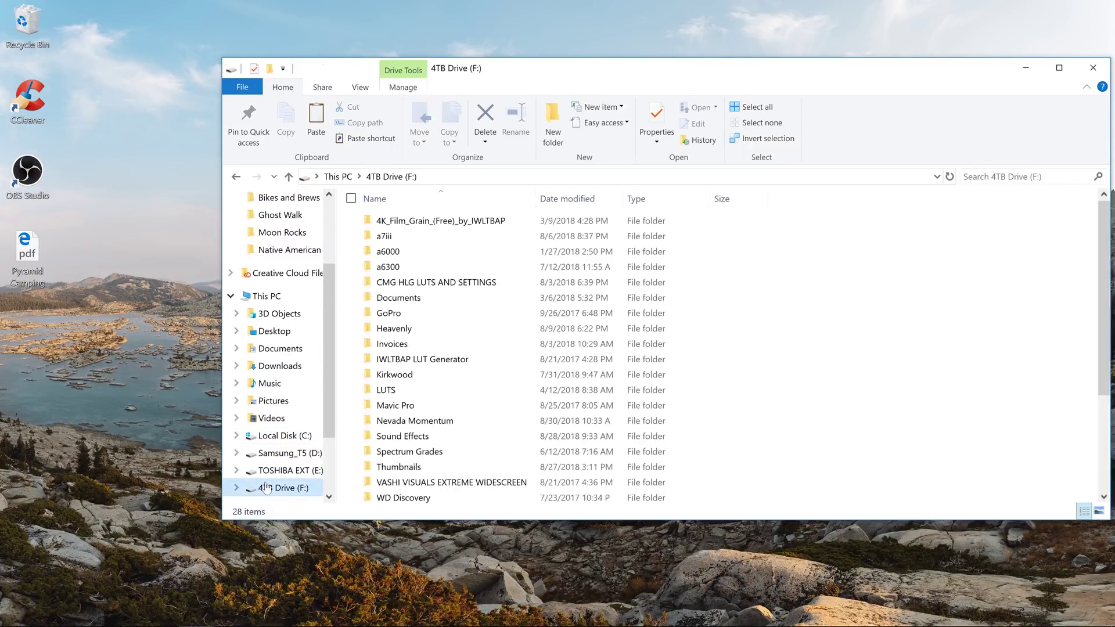
left_click(392, 249)
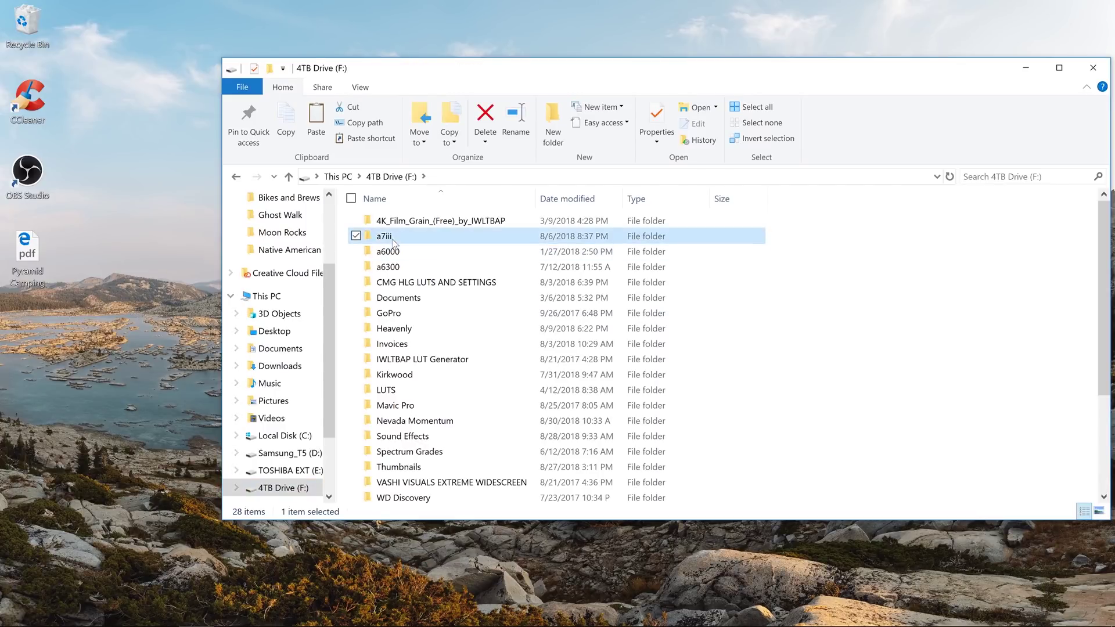
double_click(396, 236)
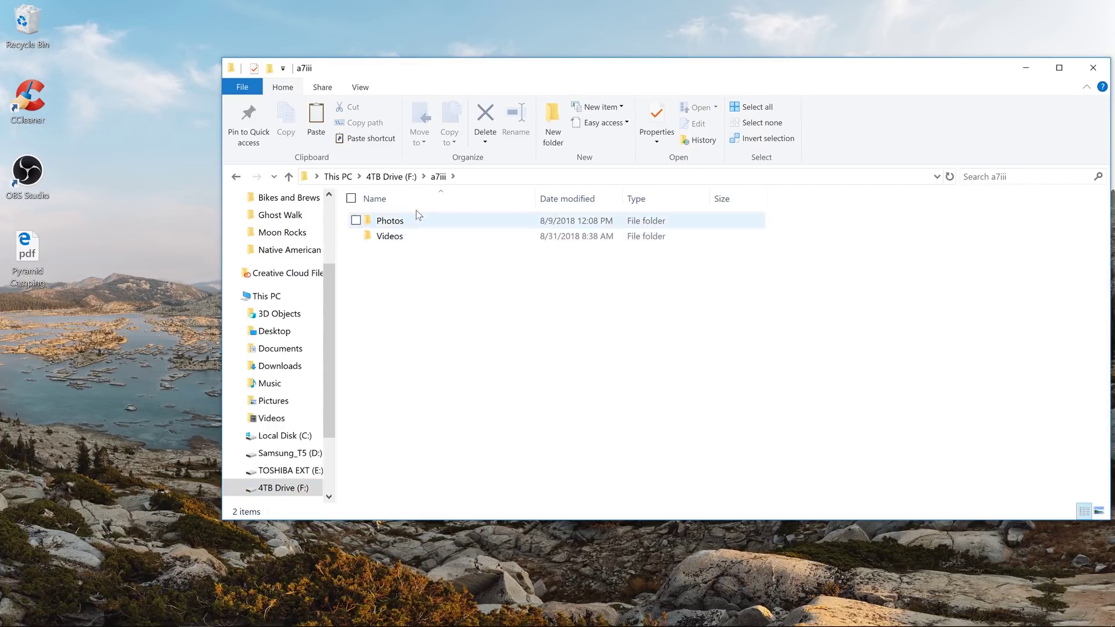
double_click(391, 236)
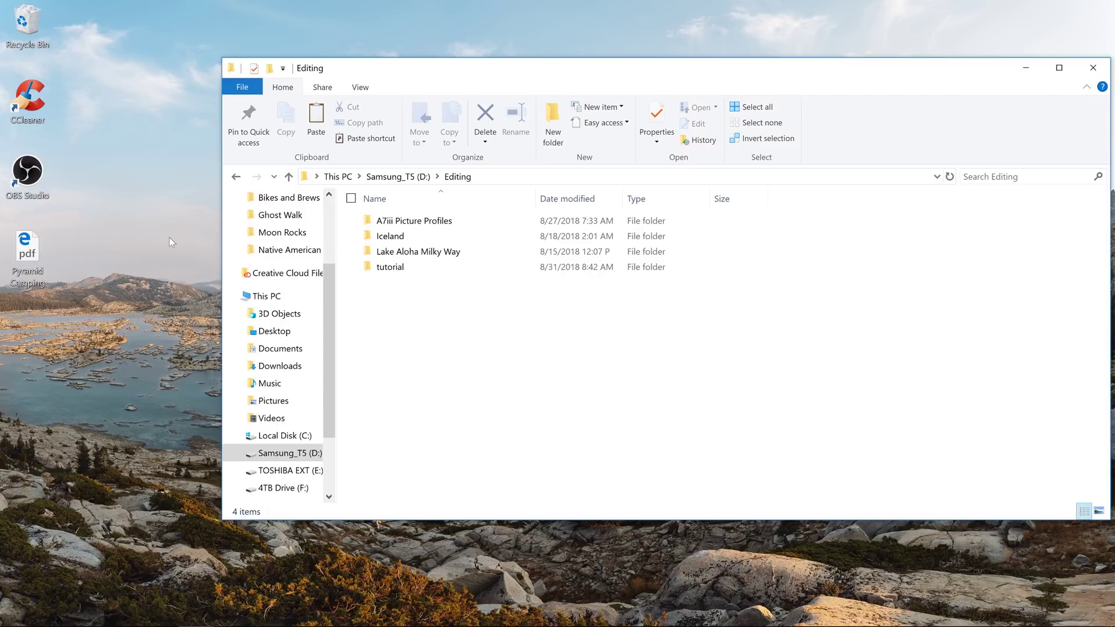
Switch to Premiere Pro and dock the Project panel as the first tab in the Source monitor's group.
left_click(228, 614)
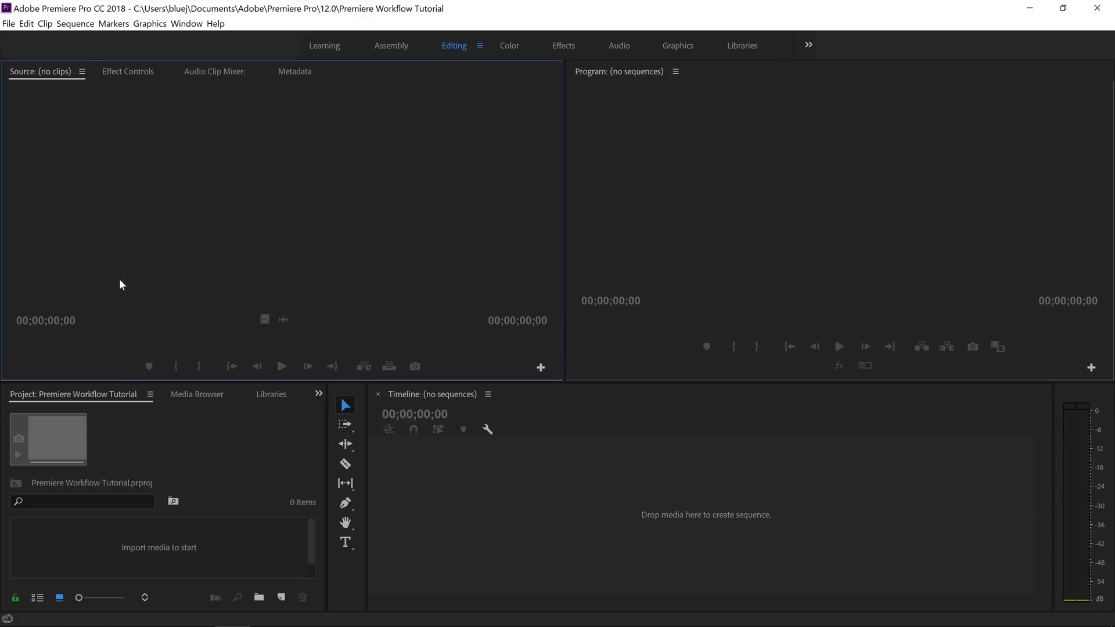
left_click_drag(76, 398, 26, 99)
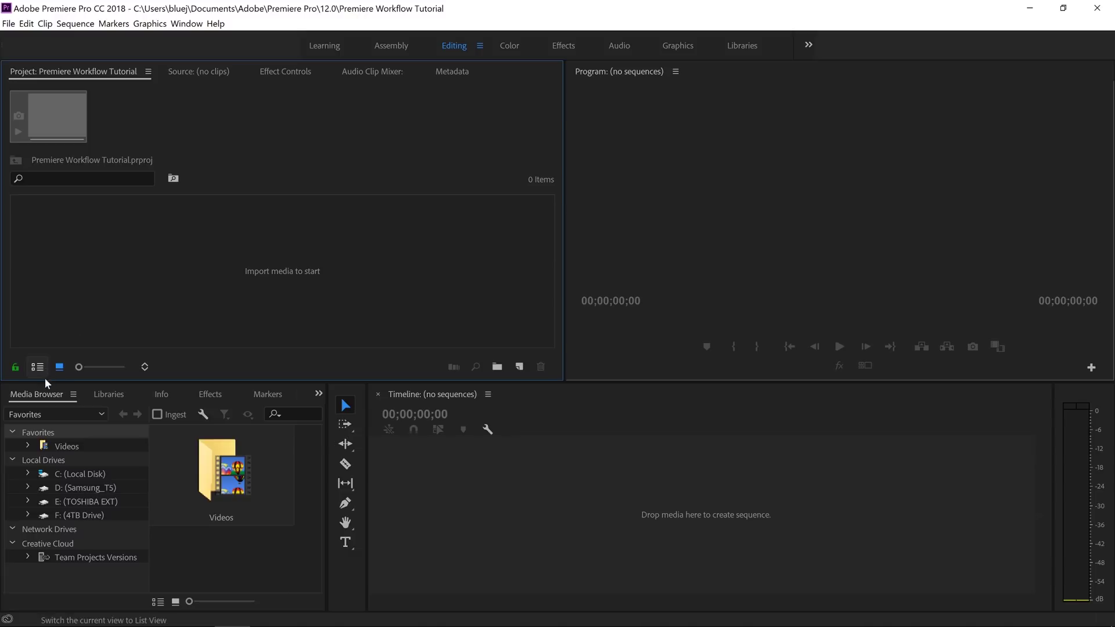
Close the Media Browser, Libraries and Info panels.
left_click(73, 394)
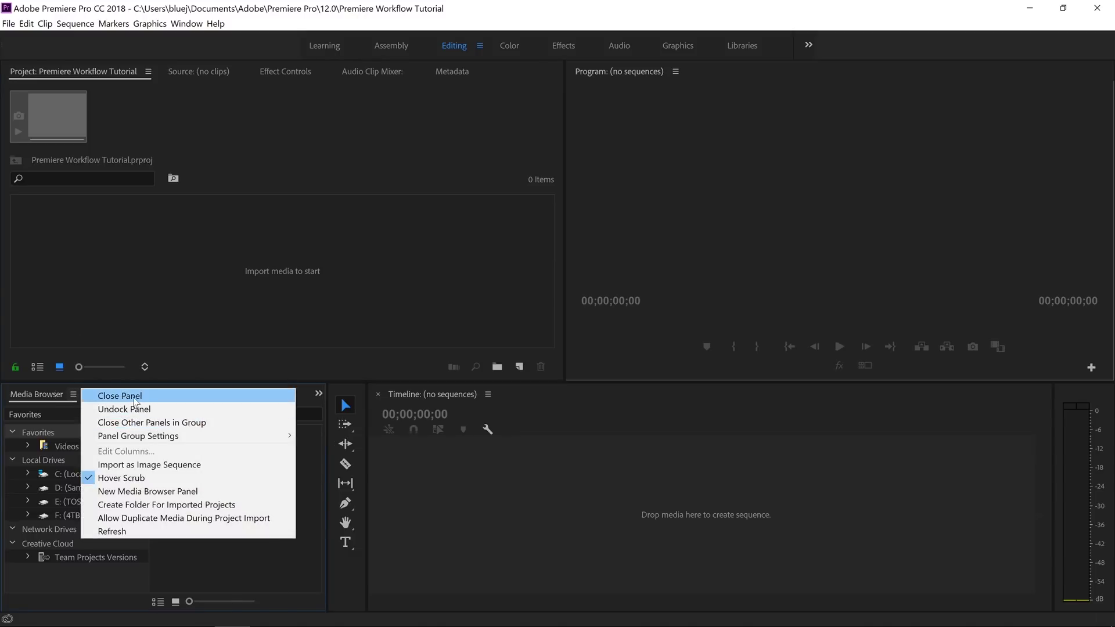
left_click(127, 396)
left_click(51, 394)
left_click(74, 402)
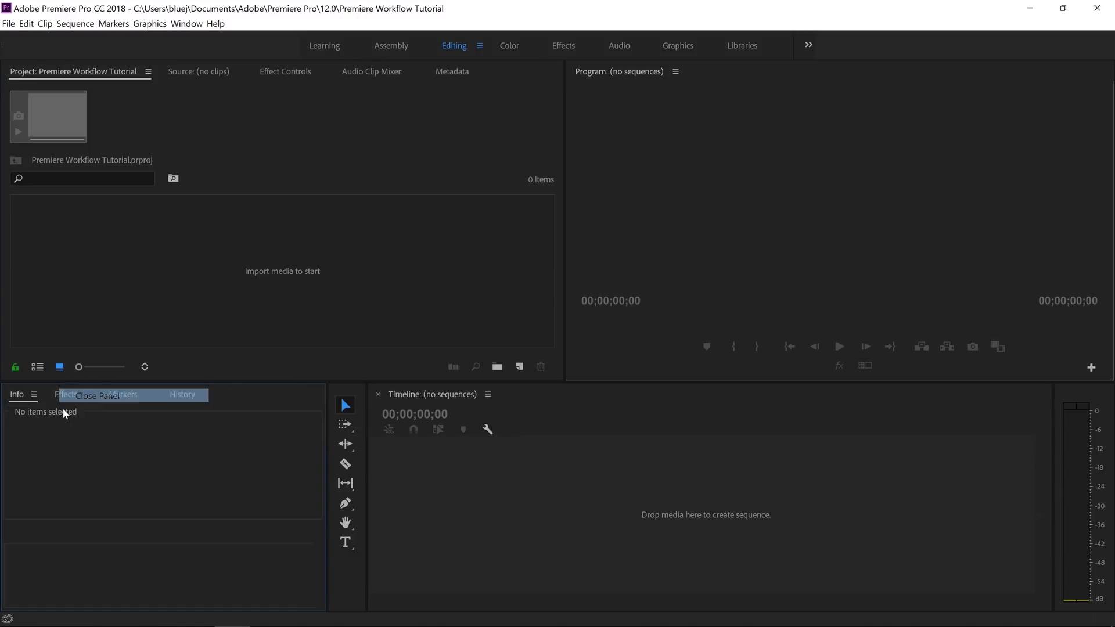
left_click(34, 394)
left_click(64, 402)
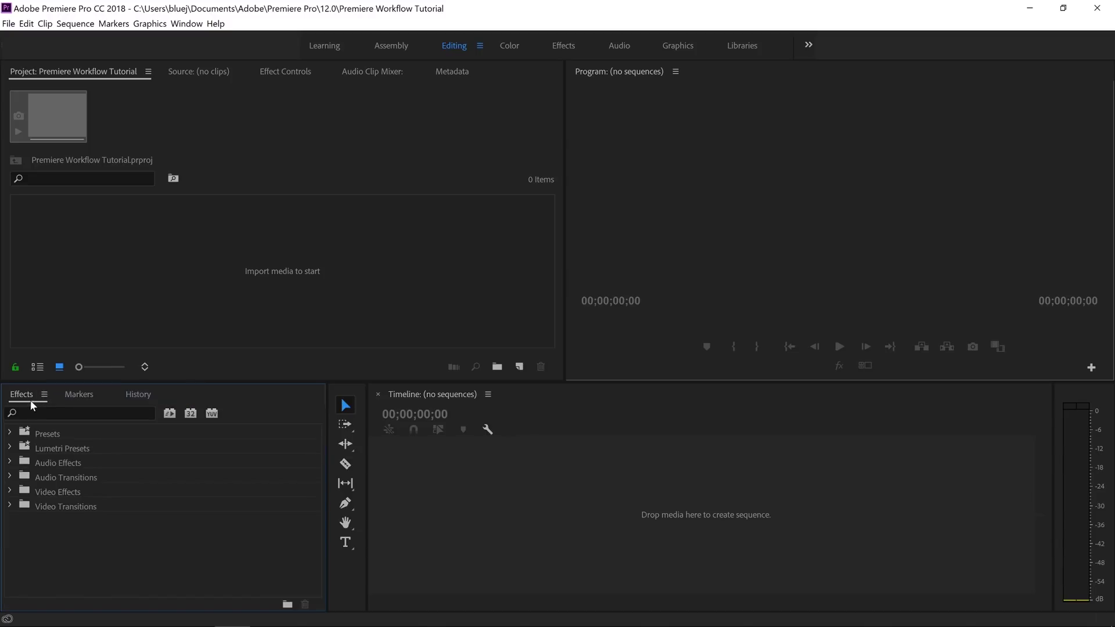
Dock the Effects panel after the Source monitor in its group, and close the Markers and History panels.
left_click_drag(26, 397, 250, 70)
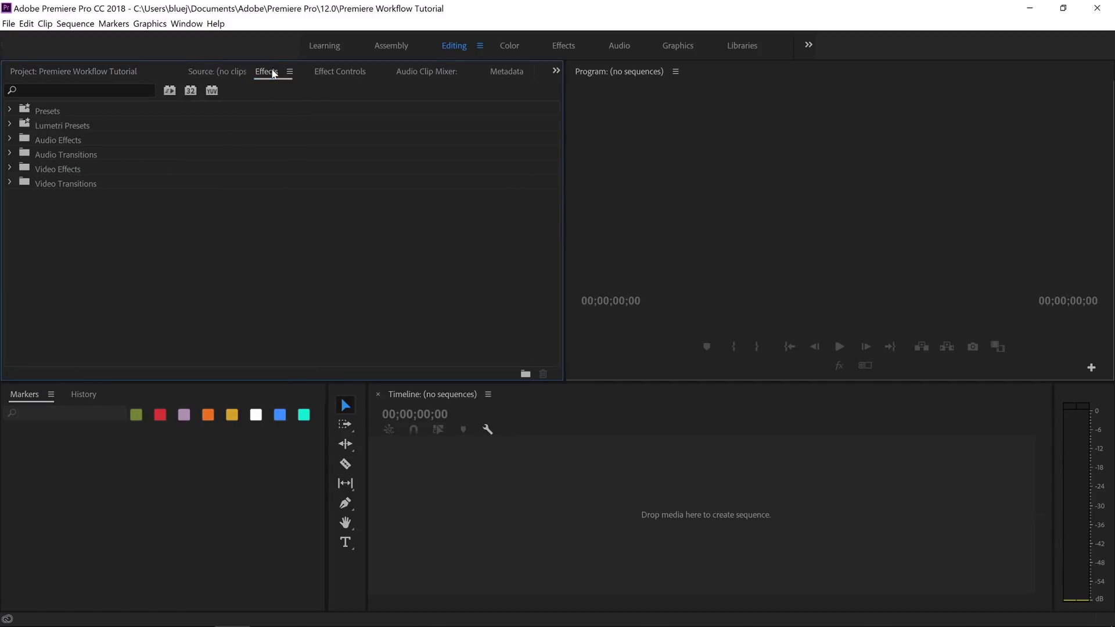
left_click(52, 394)
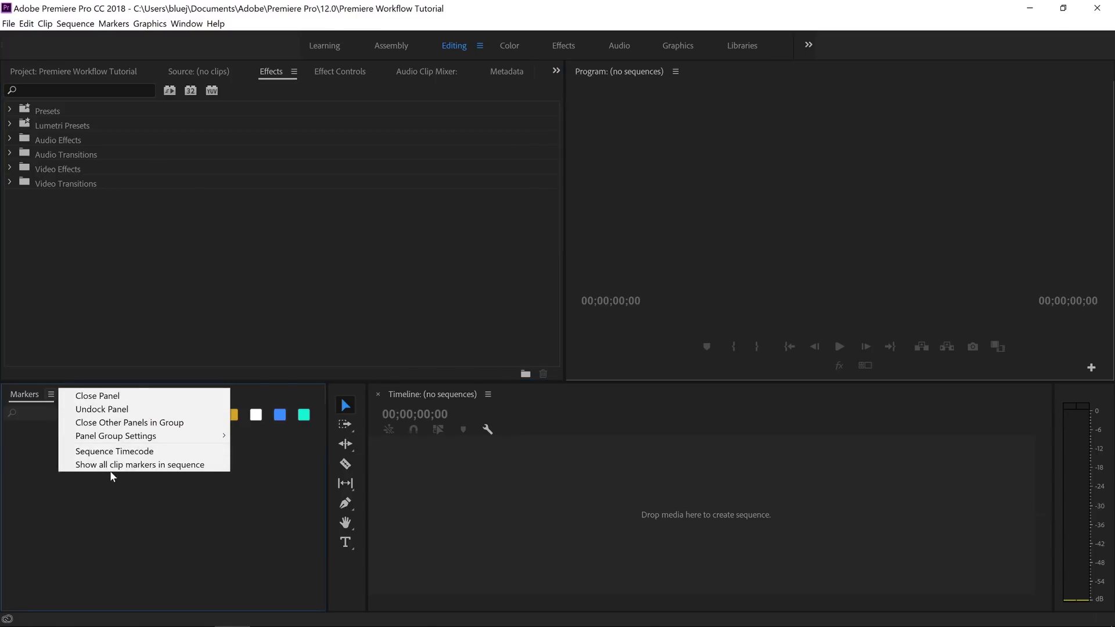
left_click(72, 394)
left_click(48, 395)
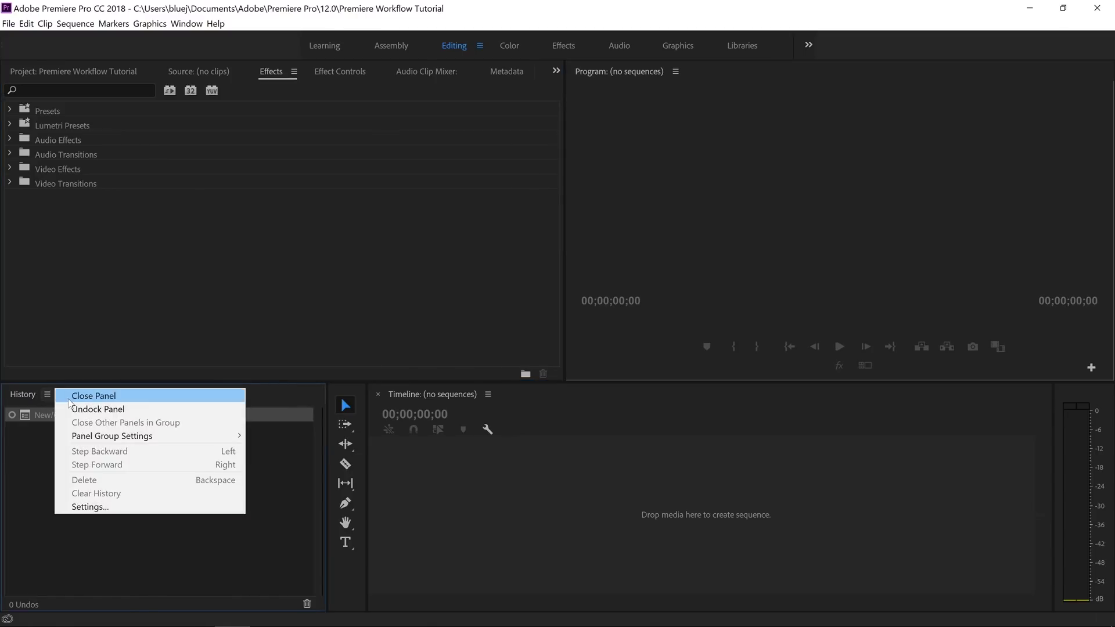
left_click(79, 394)
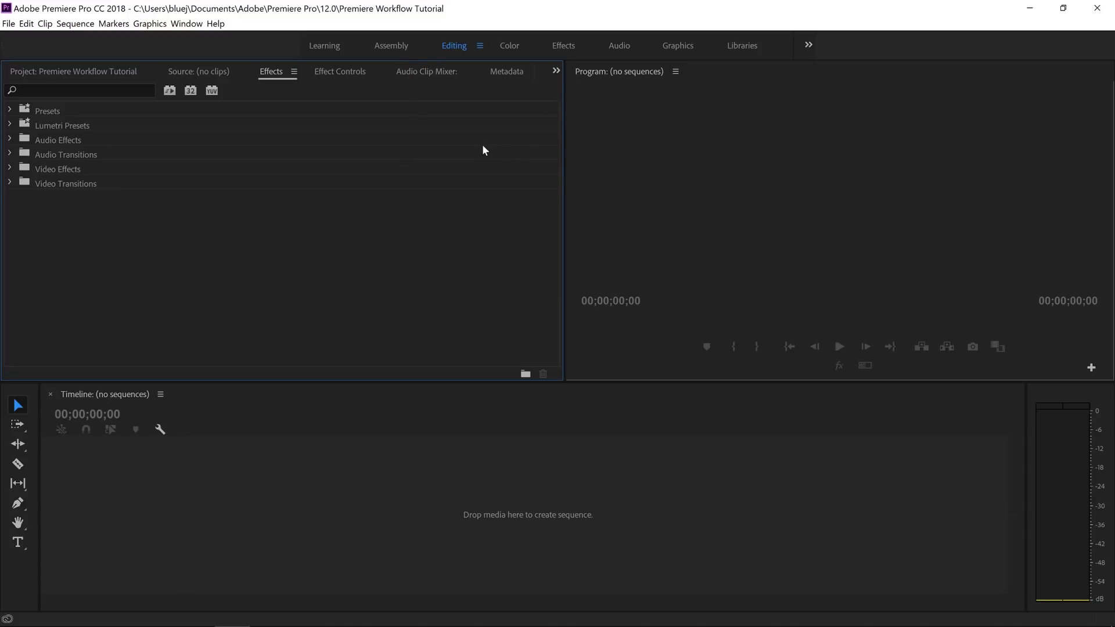
Close the Audio Clip Mixer and Metadata panels in the Source monitor's group.
right_click(429, 71)
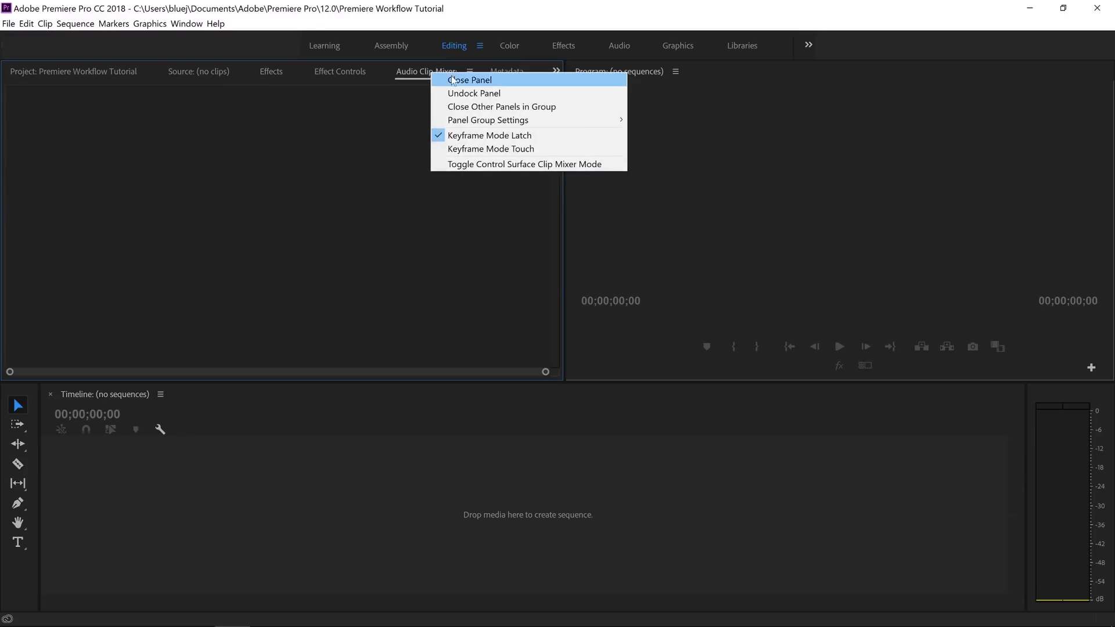
left_click(447, 77)
right_click(423, 74)
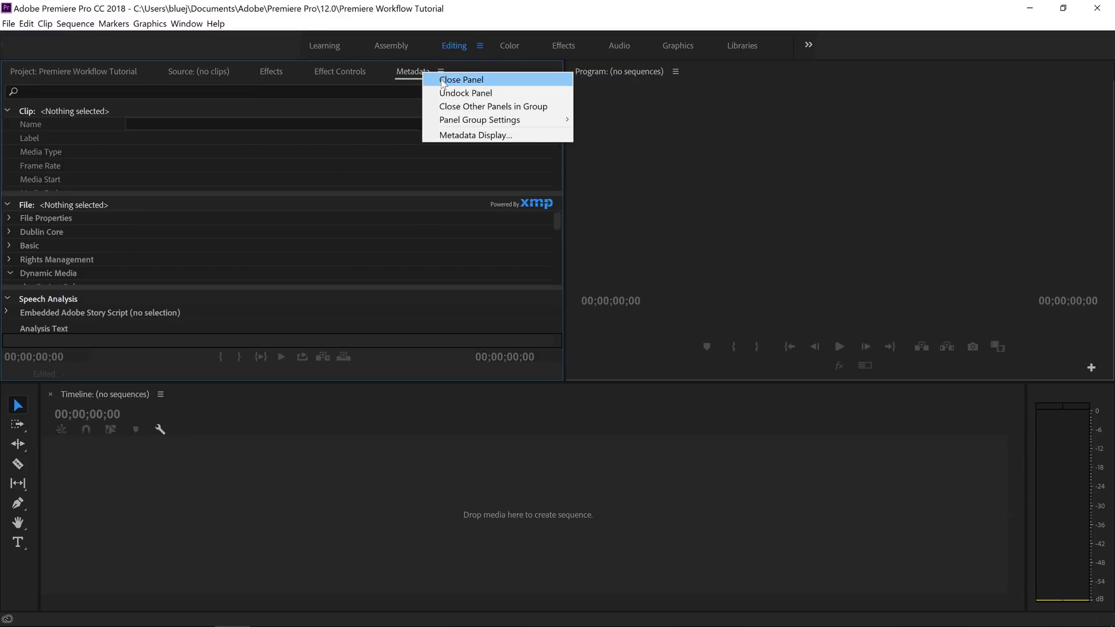
left_click(444, 80)
Show the Essential Graphics panel and dock it in the same group as Effect Controls.
left_click(195, 25)
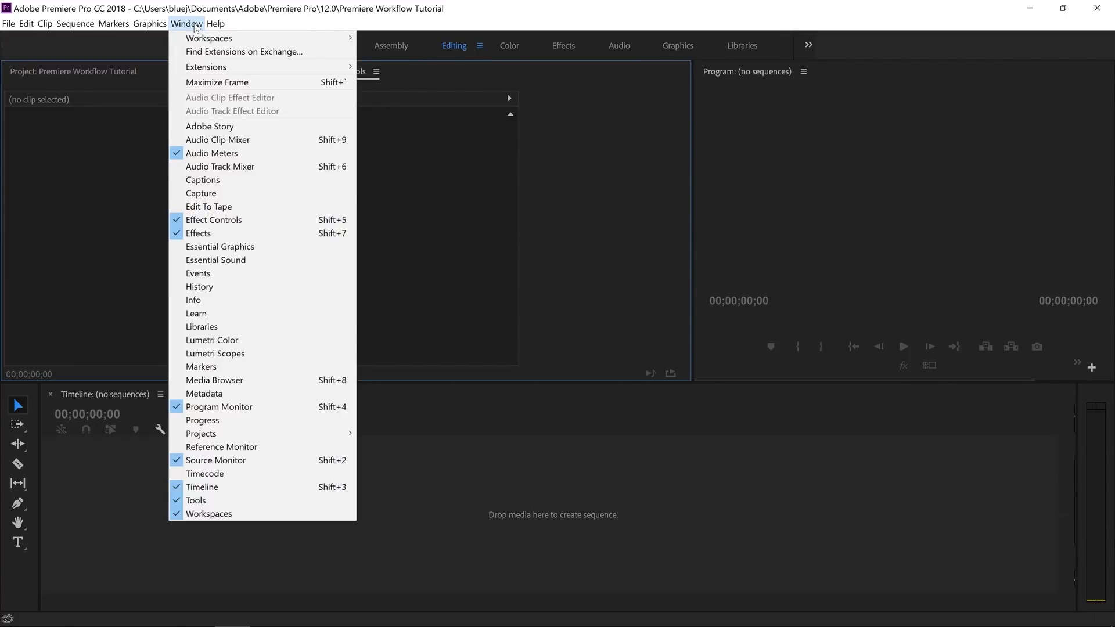
left_click(220, 247)
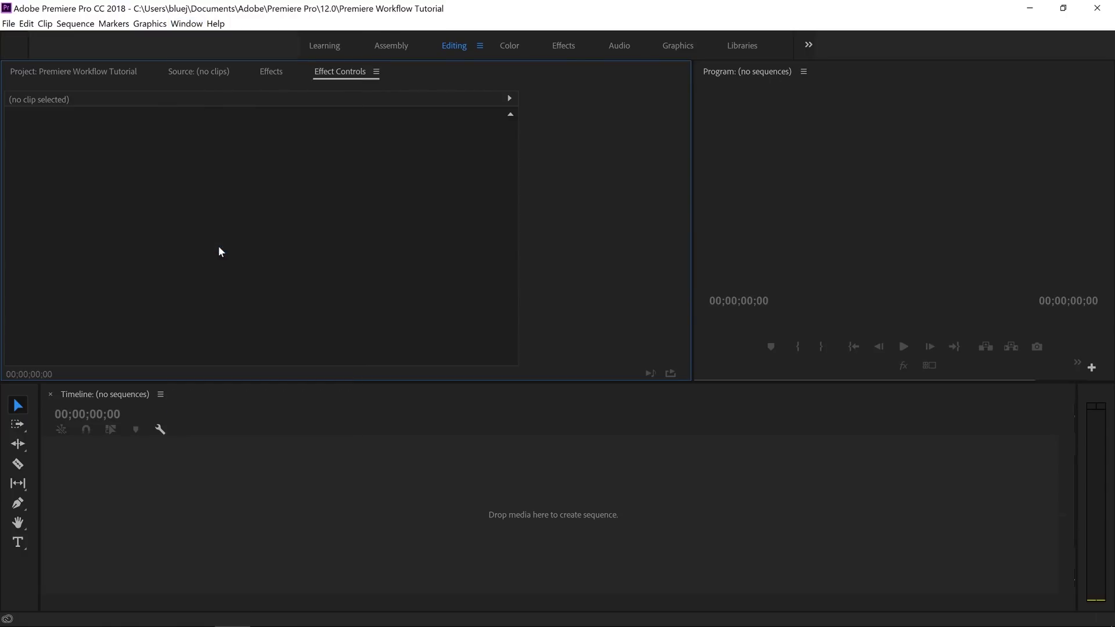
left_click_drag(940, 76, 398, 72)
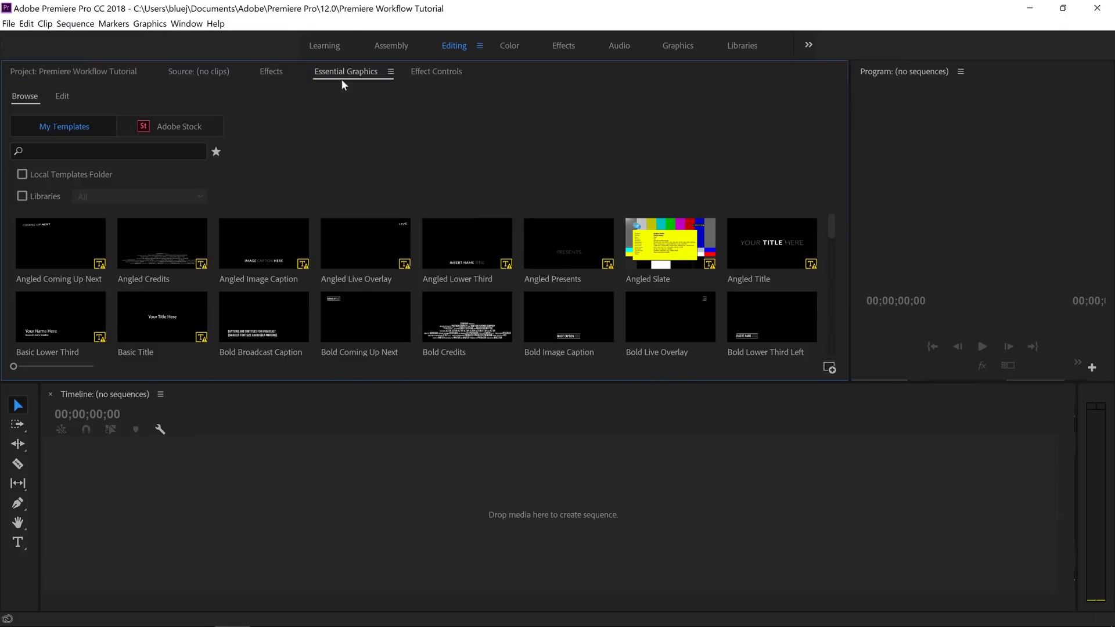
Show the Essential Sound panel and dock it between Effect Controls and Essential Graphics.
left_click(186, 23)
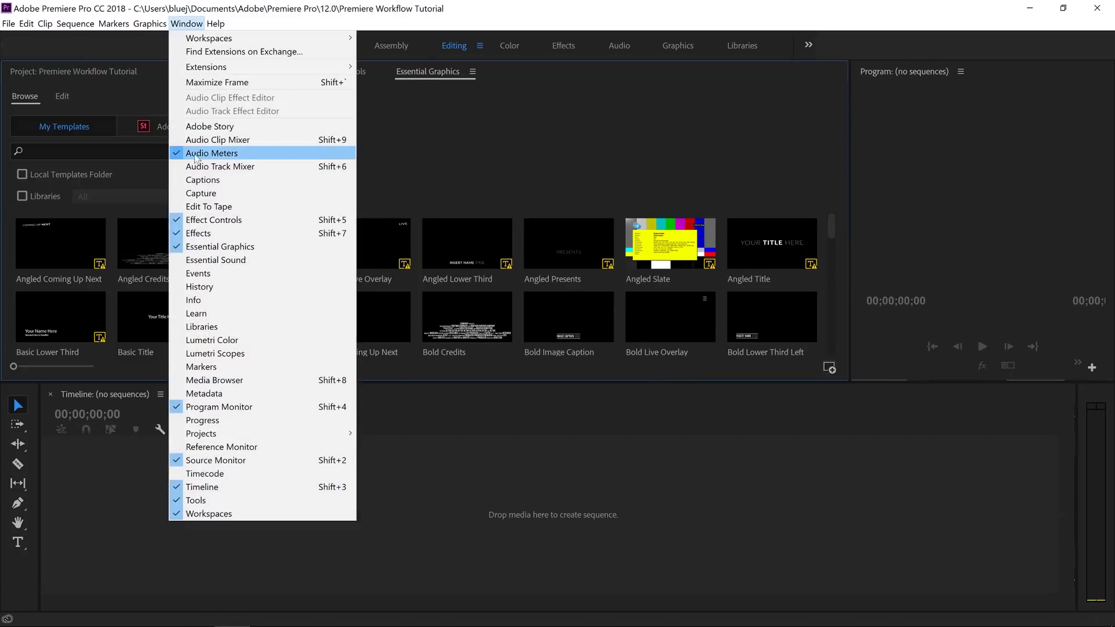
left_click(238, 262)
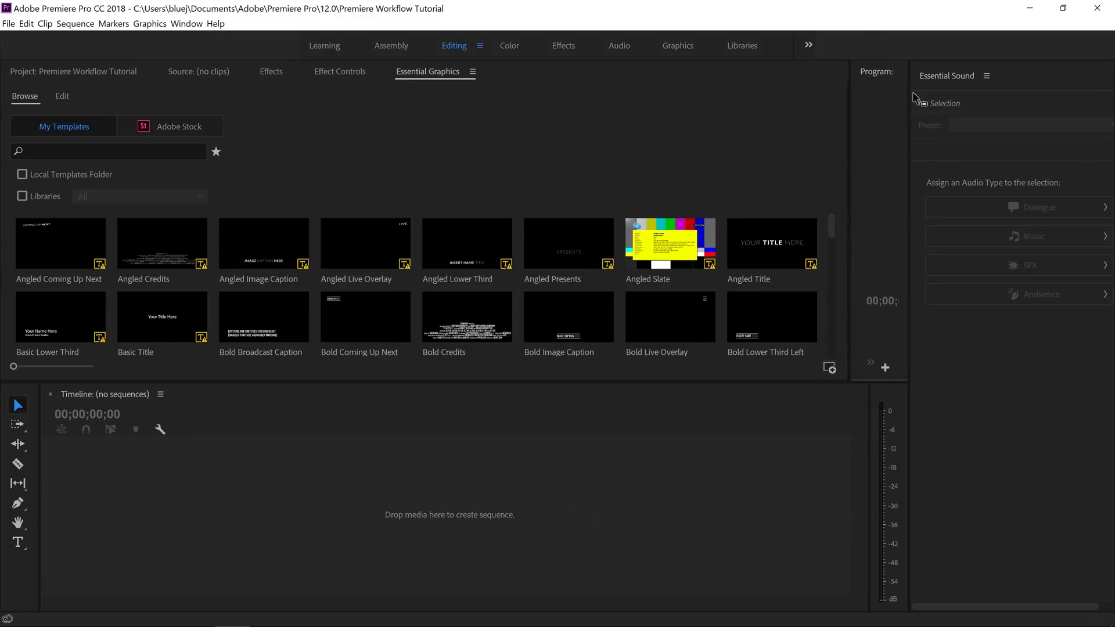
left_click_drag(956, 86, 511, 87)
Show the Audio Track Mixer and narrow its panel group to give the Program monitor more width.
left_click(181, 25)
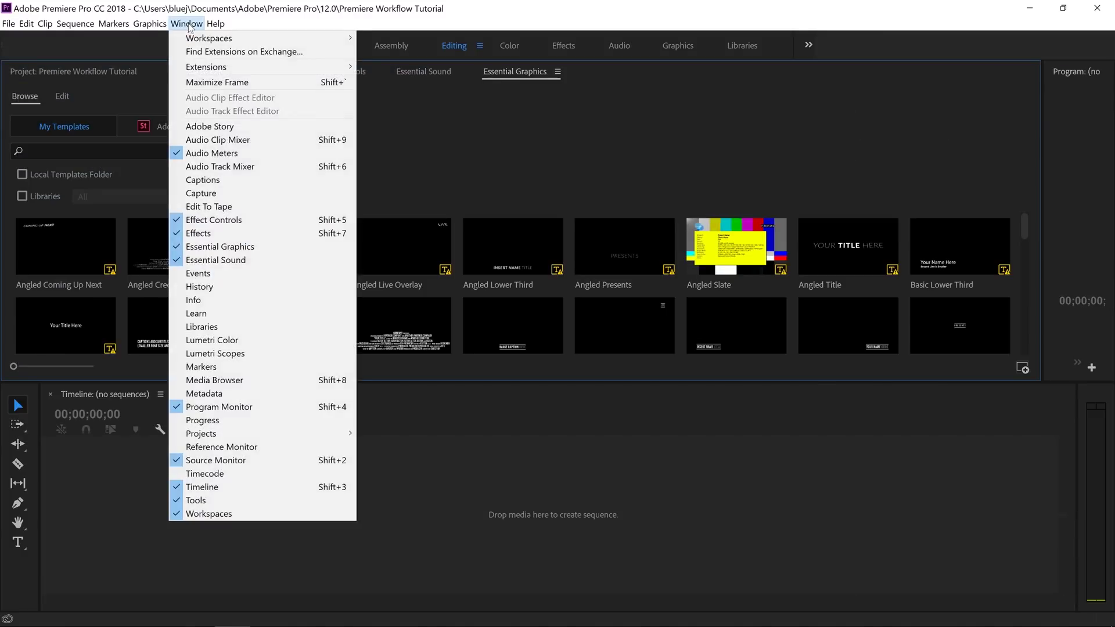
left_click(250, 166)
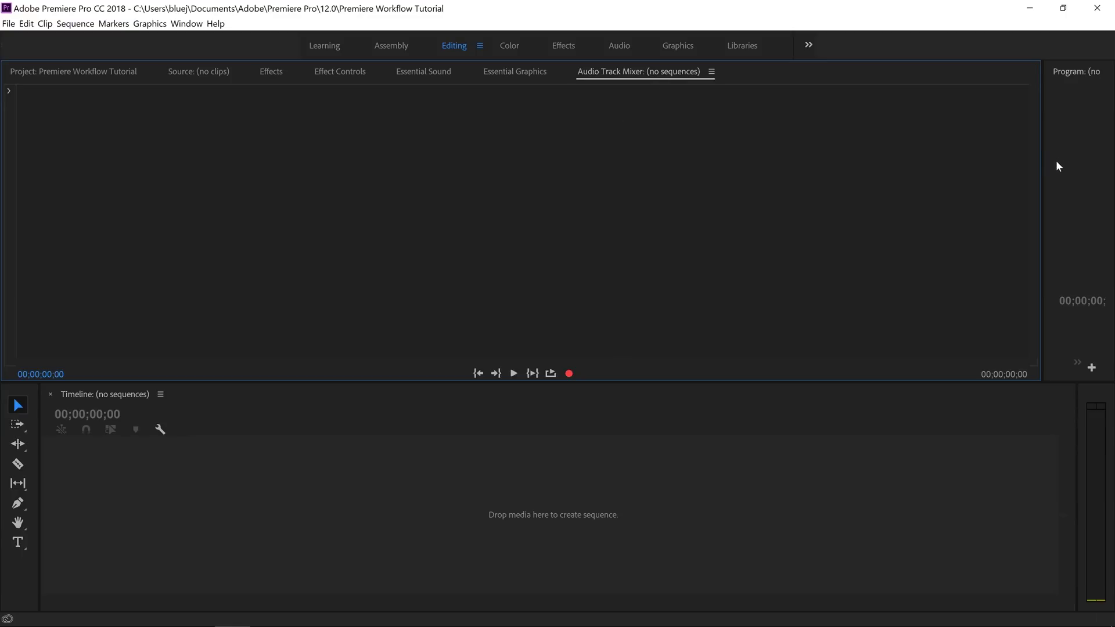
left_click_drag(1043, 162, 415, 179)
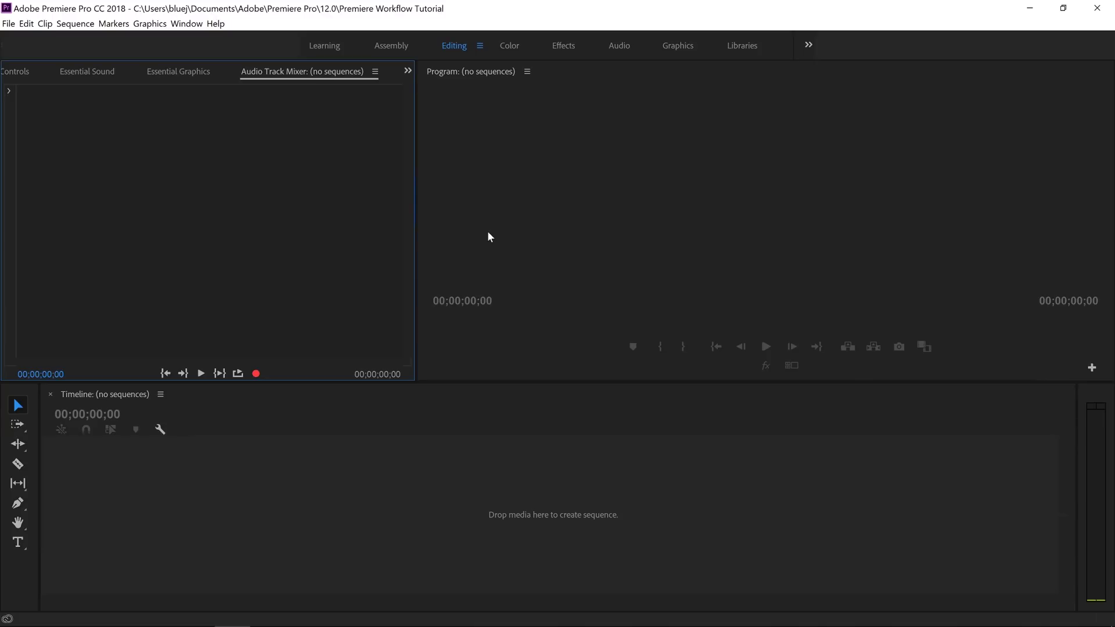
Save the rearranged panel layout to the current Editing workspace.
left_click(186, 24)
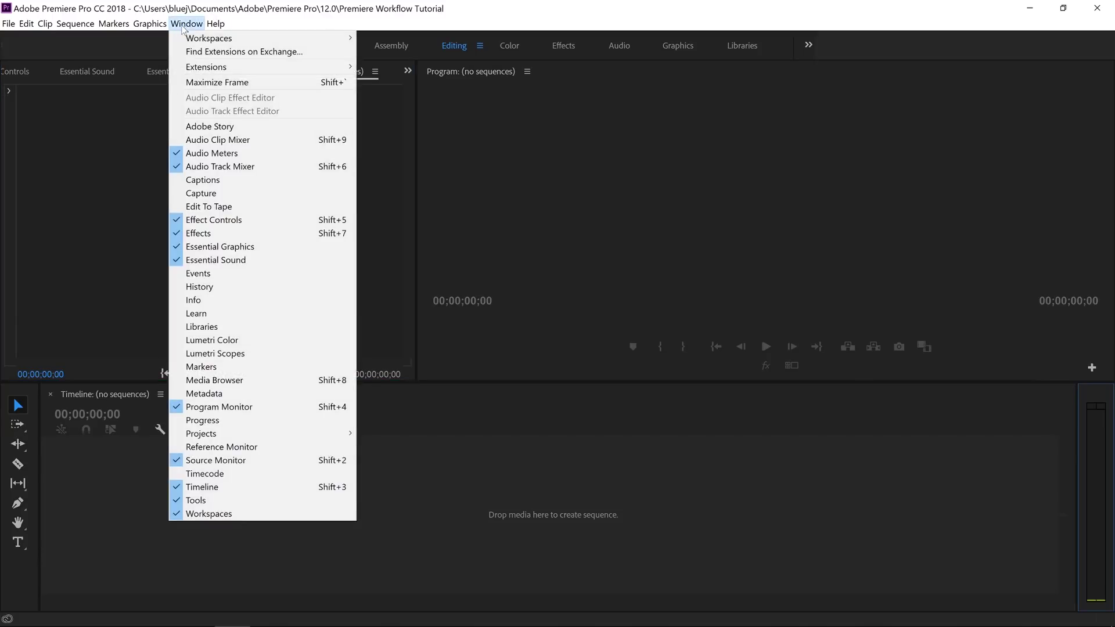
mouse_move(194, 39)
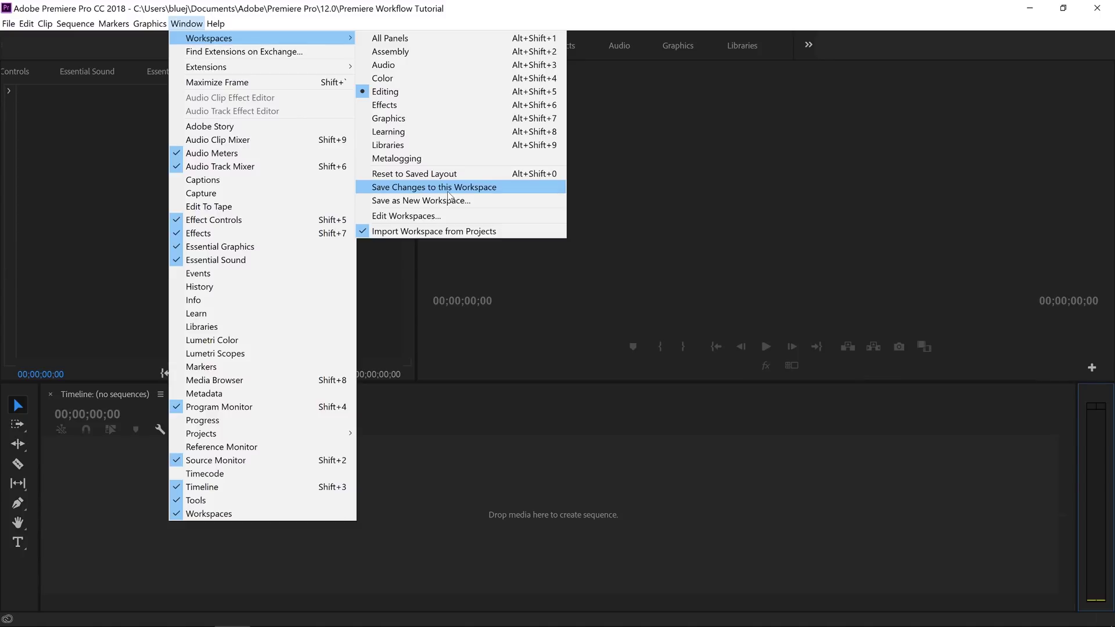
left_click(447, 191)
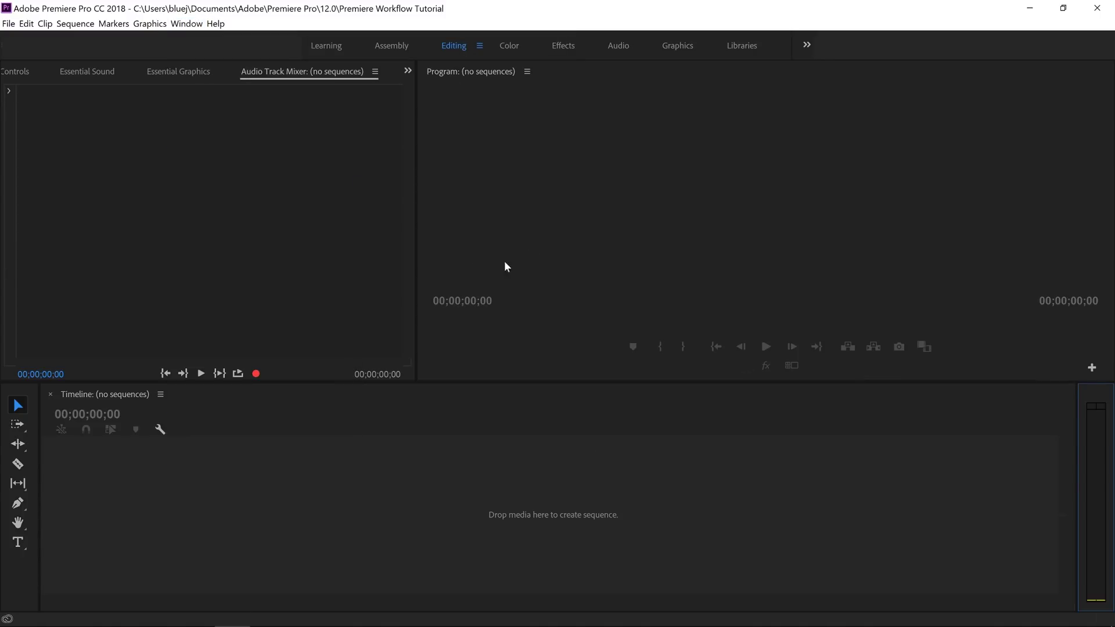
In the Color workspace, close the Libraries panel and widen the panel group that holds Effects.
left_click(501, 47)
left_click(54, 384)
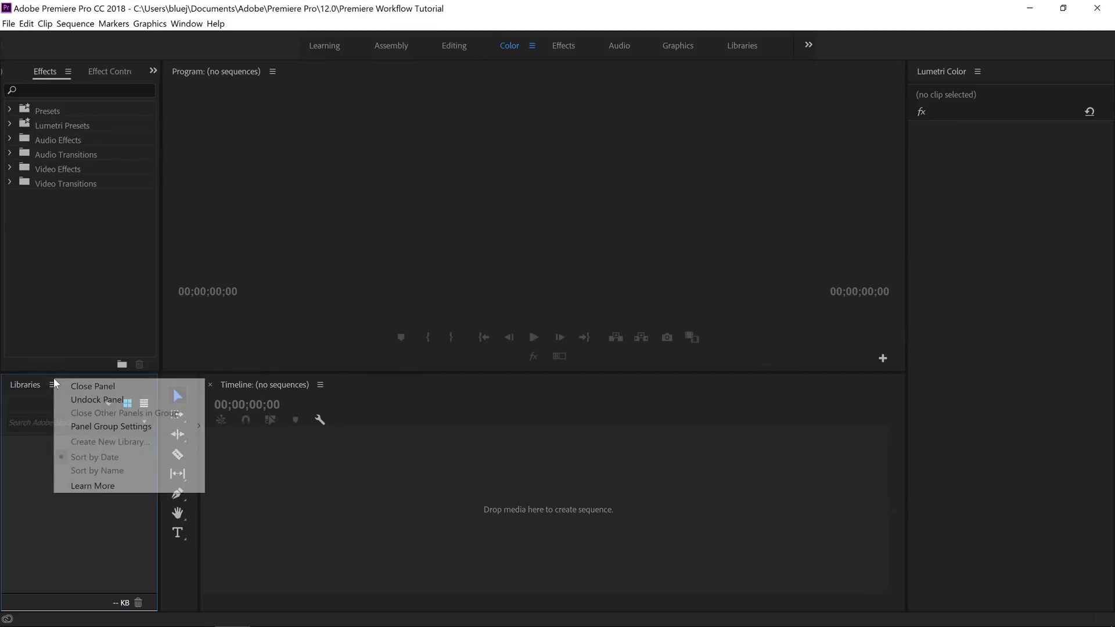
left_click(84, 385)
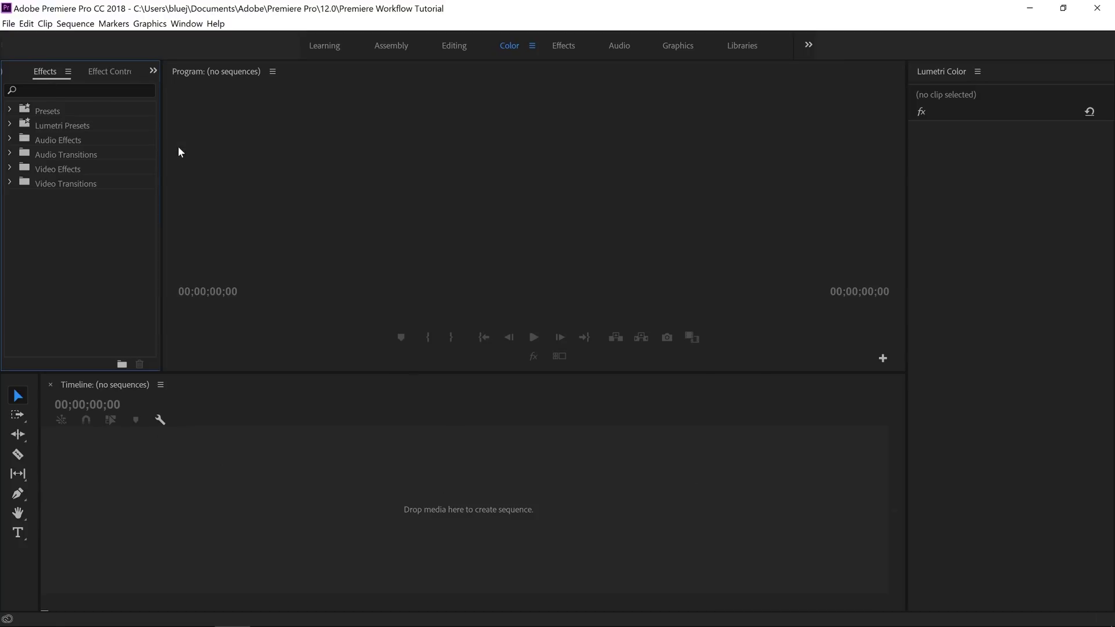
left_click_drag(160, 148, 182, 146)
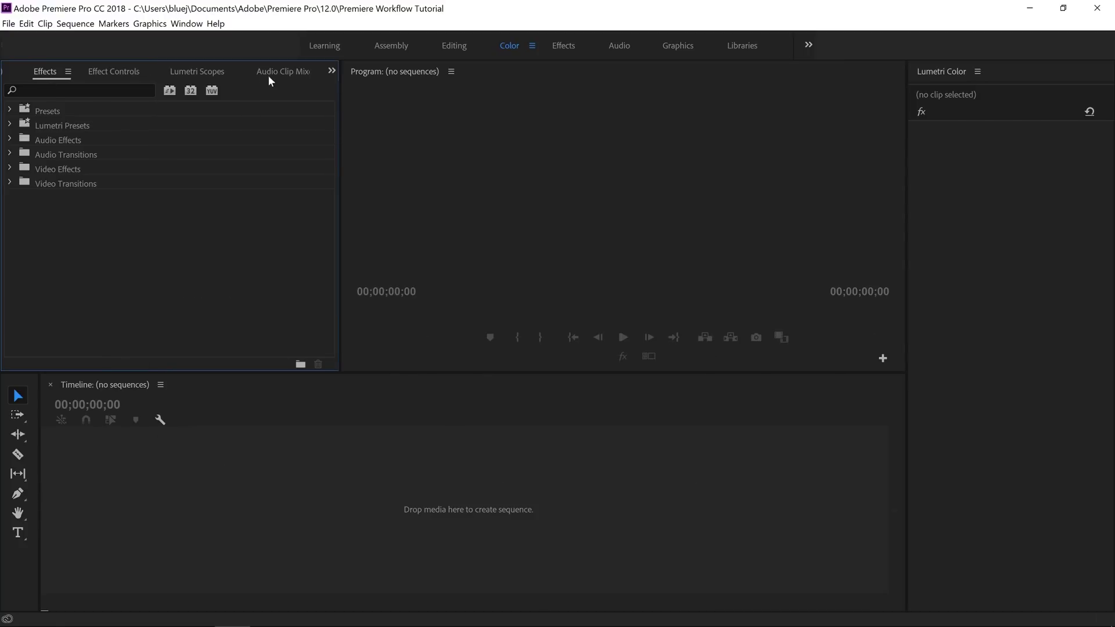
Close the Audio Clip Mixer panel in the Effects group and bring that group's Source monitor to the front.
left_click(192, 72)
left_click(281, 73)
left_click(299, 71)
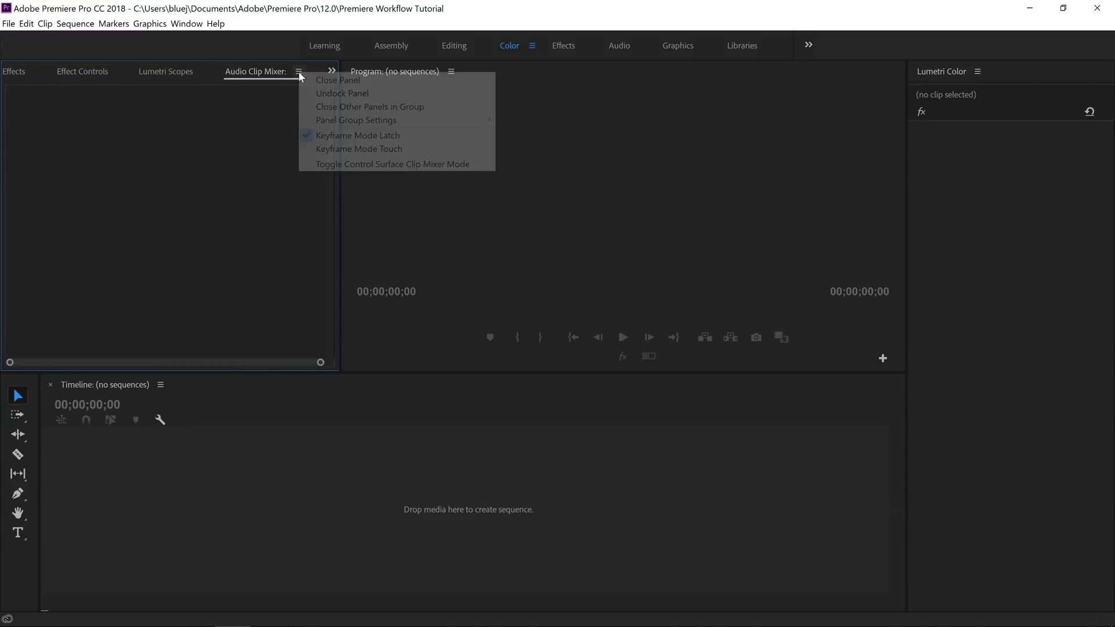
left_click(316, 77)
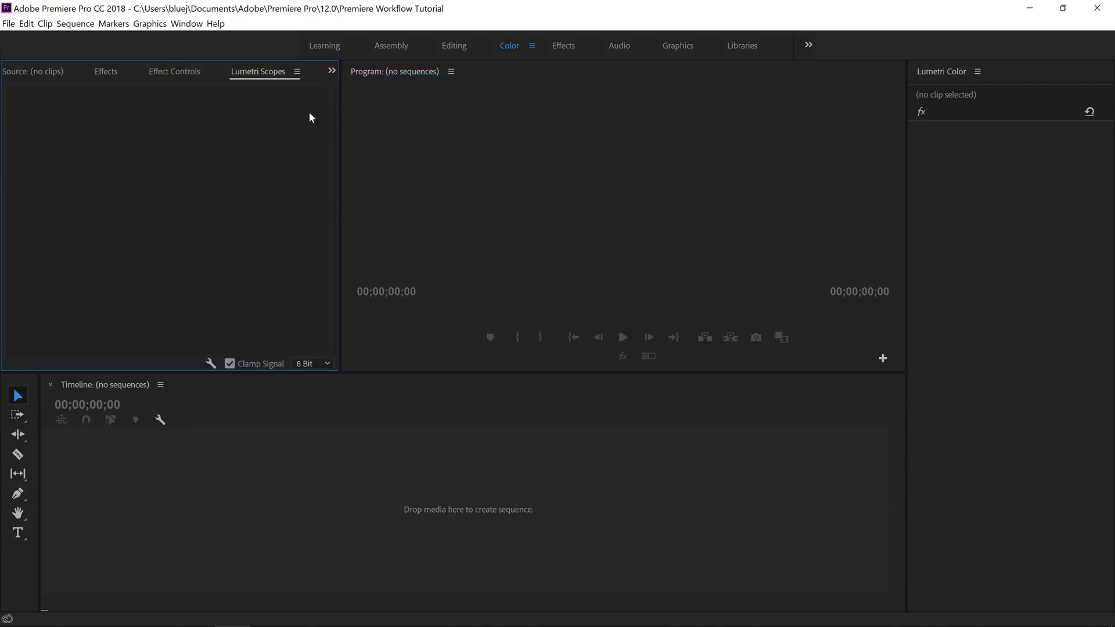
left_click(17, 73)
left_click(15, 73)
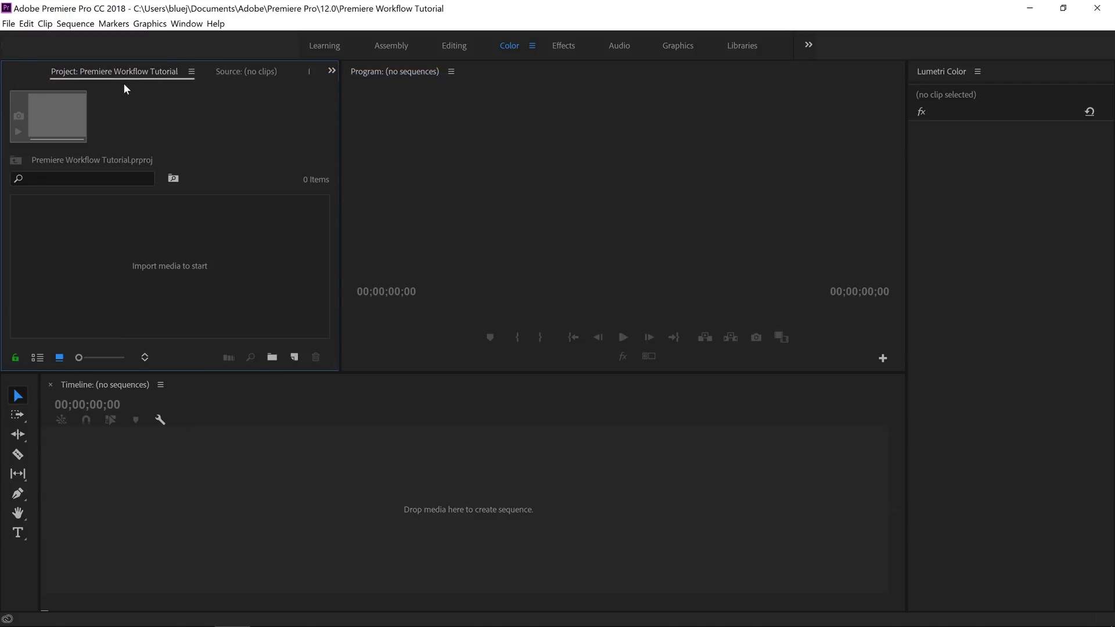
left_click(277, 73)
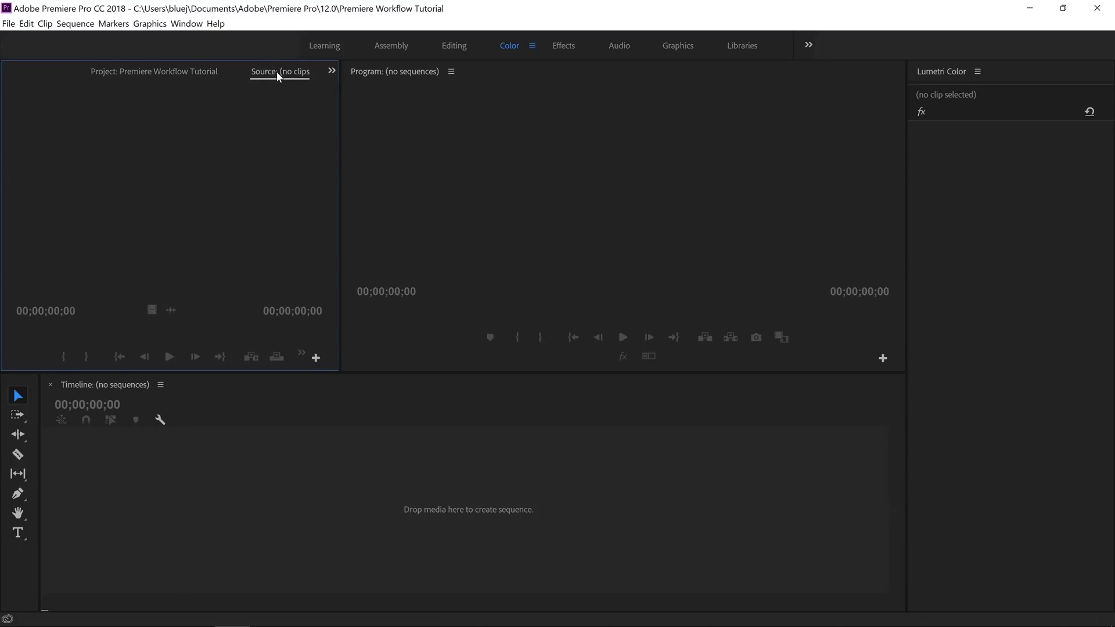
left_click(331, 70)
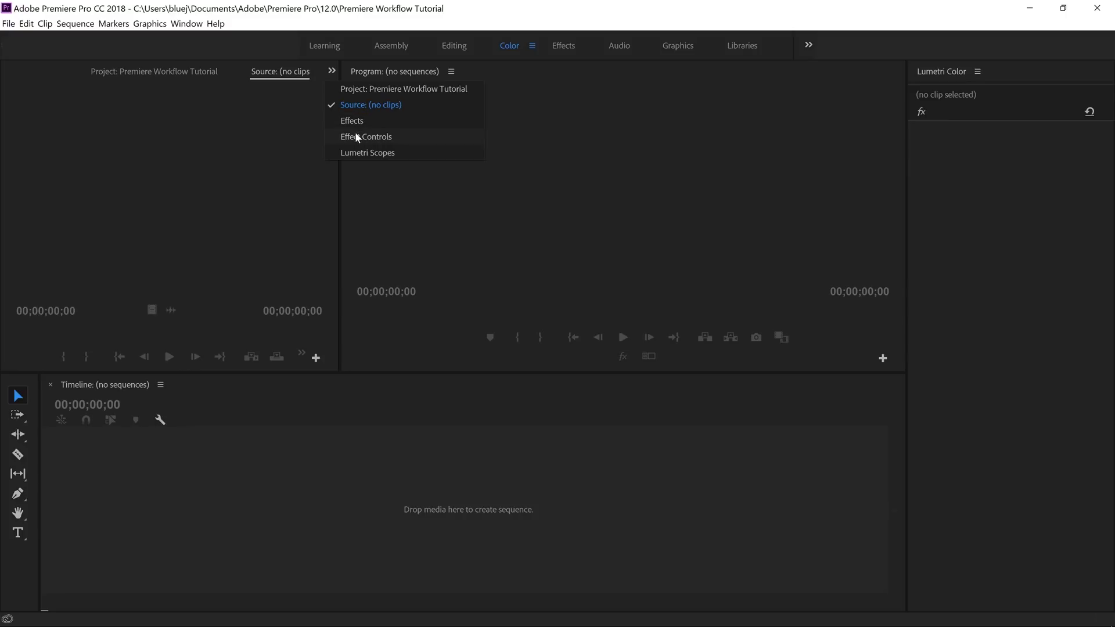
Save the changed layout to the Color workspace and switch back to the Editing workspace.
left_click(186, 23)
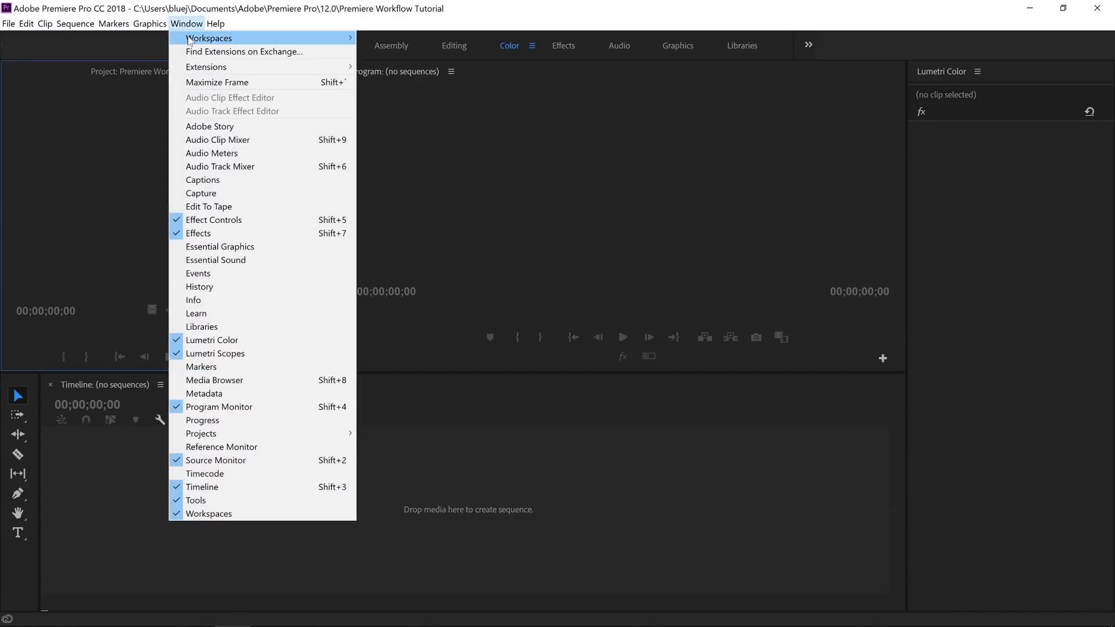
mouse_move(188, 38)
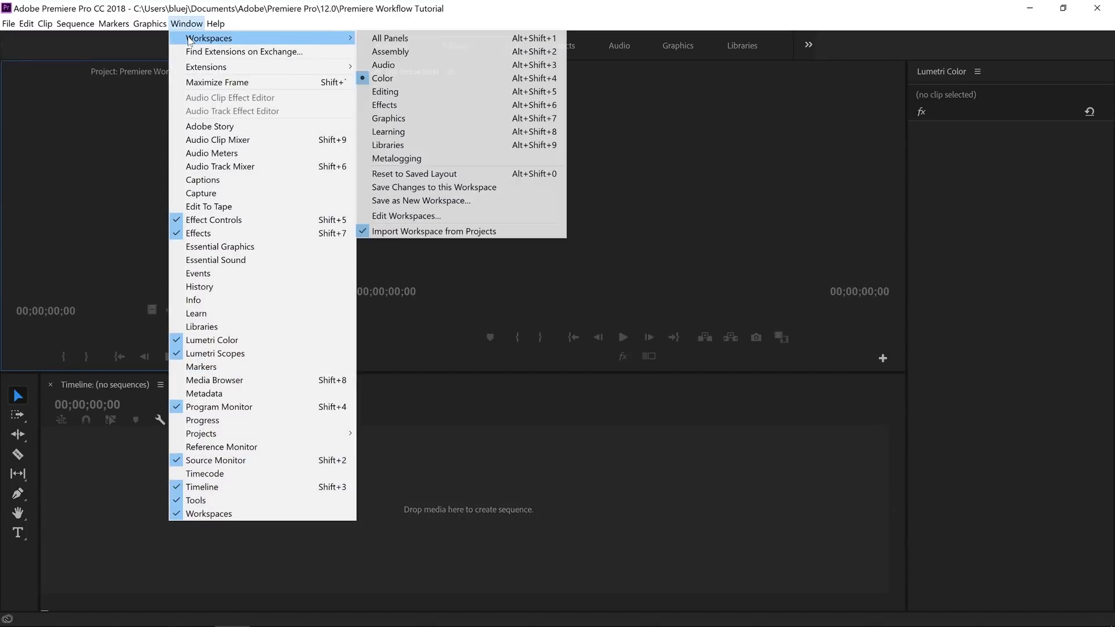
left_click(437, 187)
key("alt+shift+3")
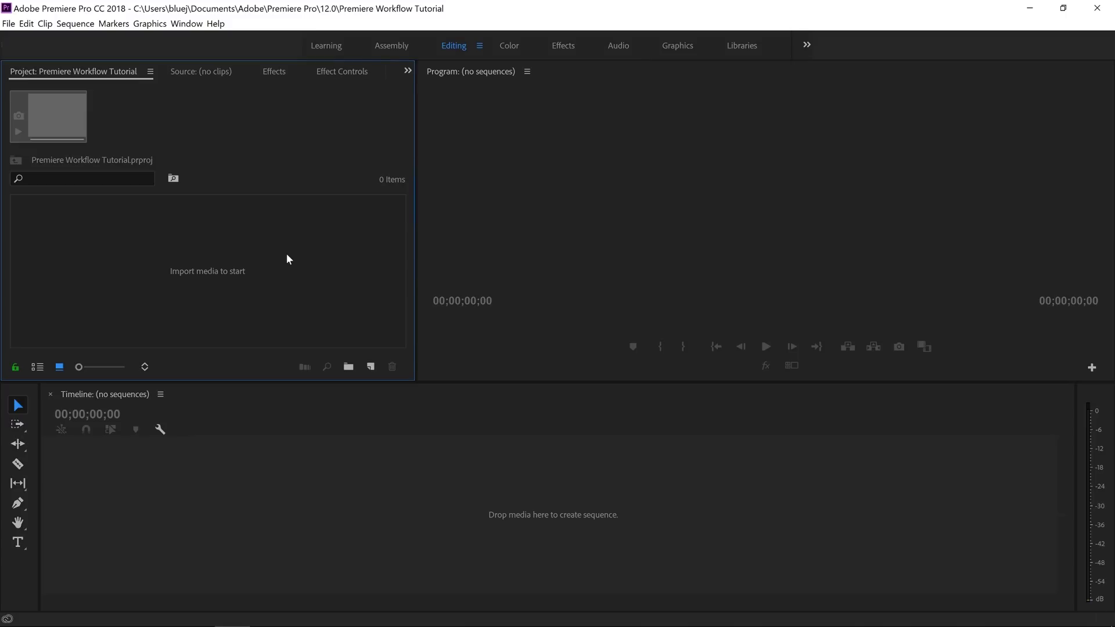
In the project's general settings, set the renderer to Mercury Playback Engine GPU Acceleration (CUDA).
left_click(9, 24)
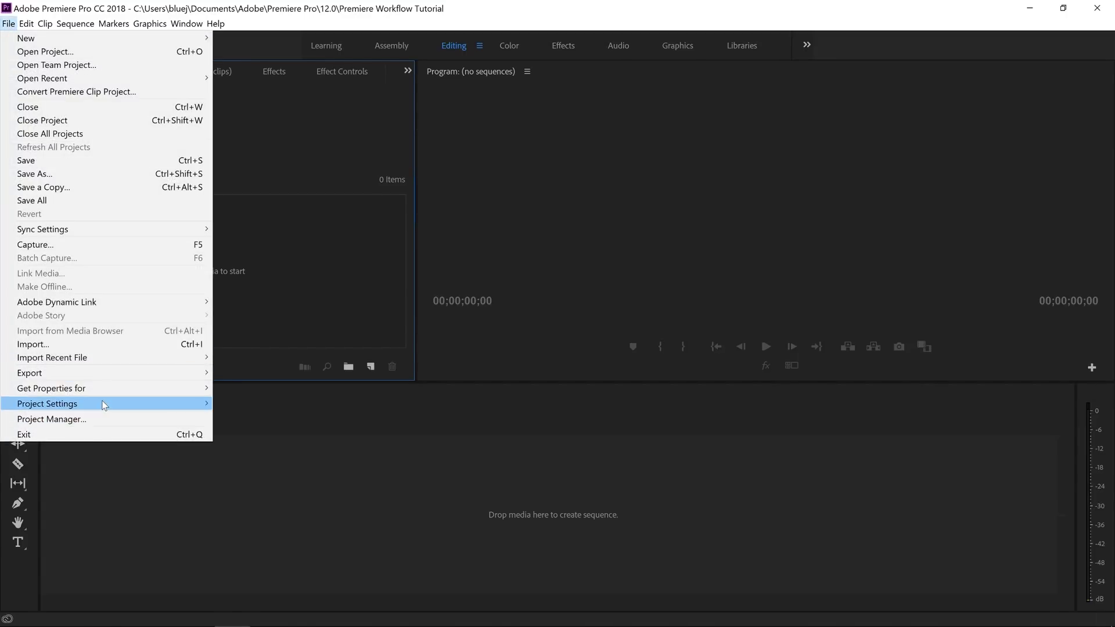
mouse_move(107, 408)
left_click(235, 404)
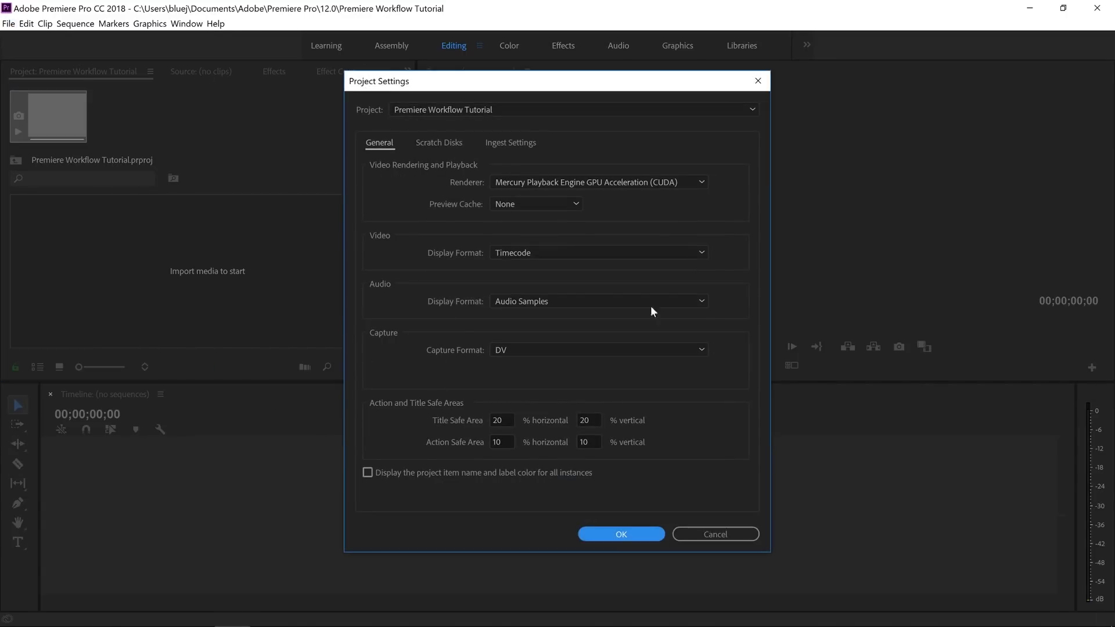
left_click(662, 185)
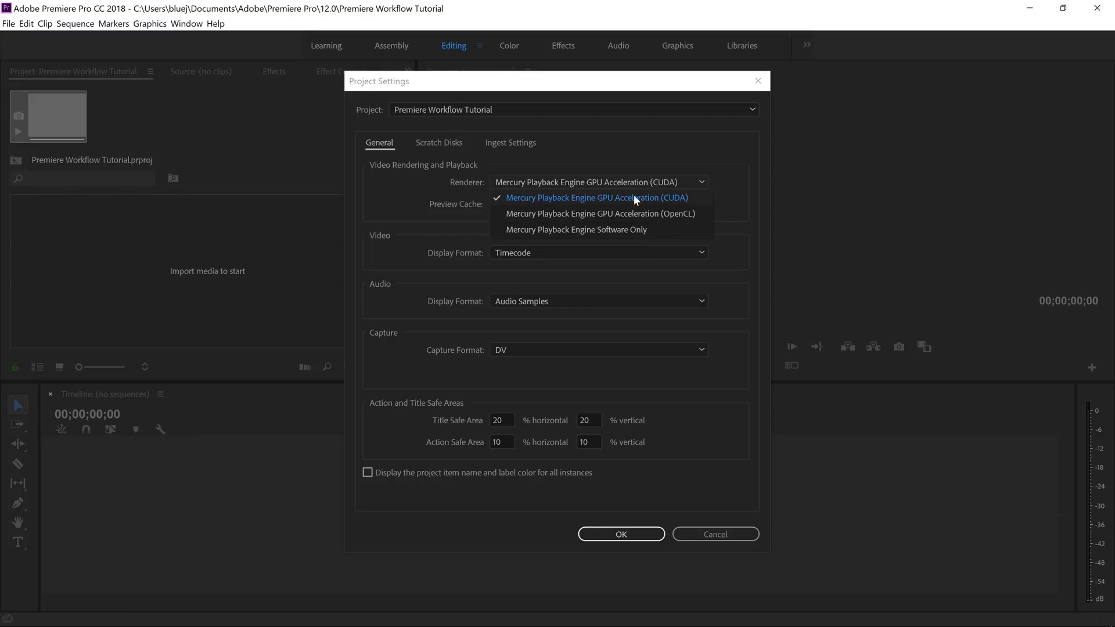
left_click(686, 198)
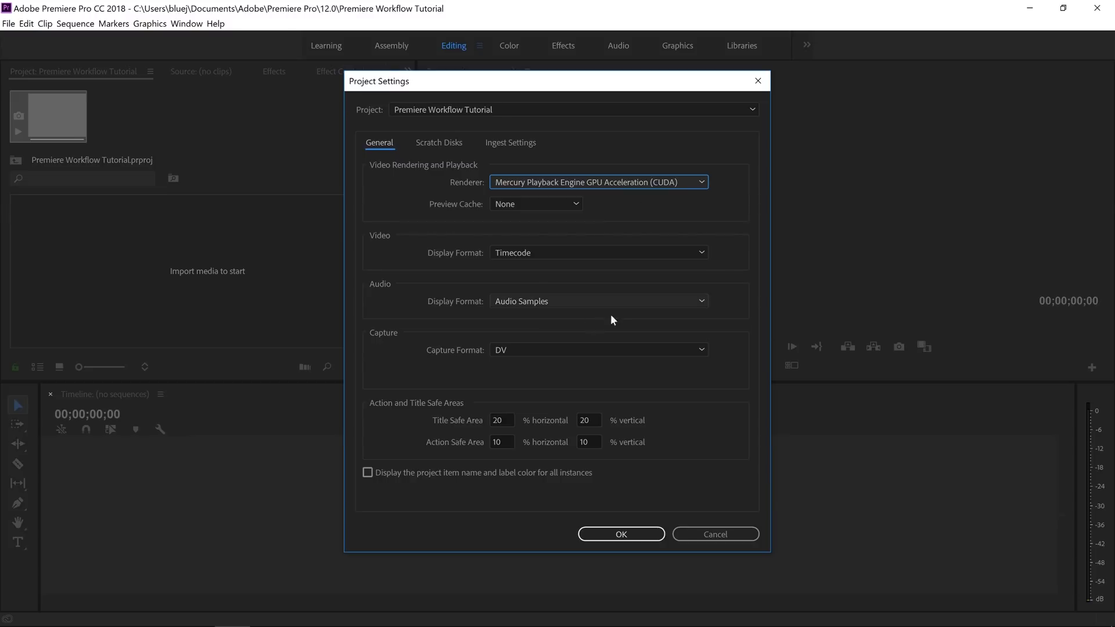
key("Return")
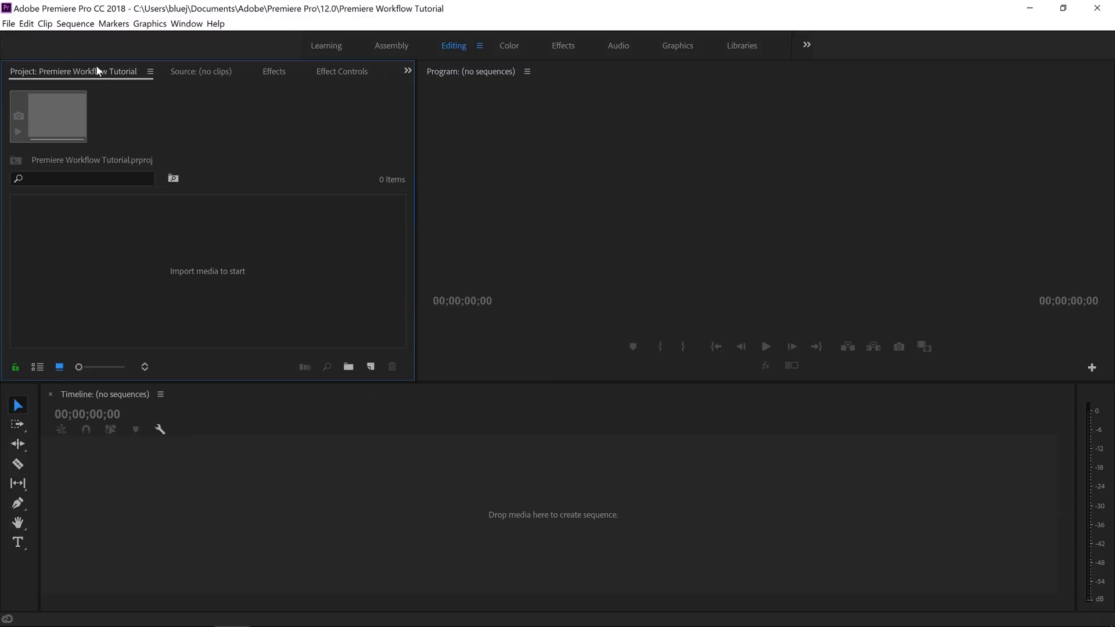
Review the Memory preferences for the RAM reserved for other applications and the rendering optimization, and close them.
left_click(27, 24)
left_click(27, 24)
left_click(27, 24)
mouse_move(96, 363)
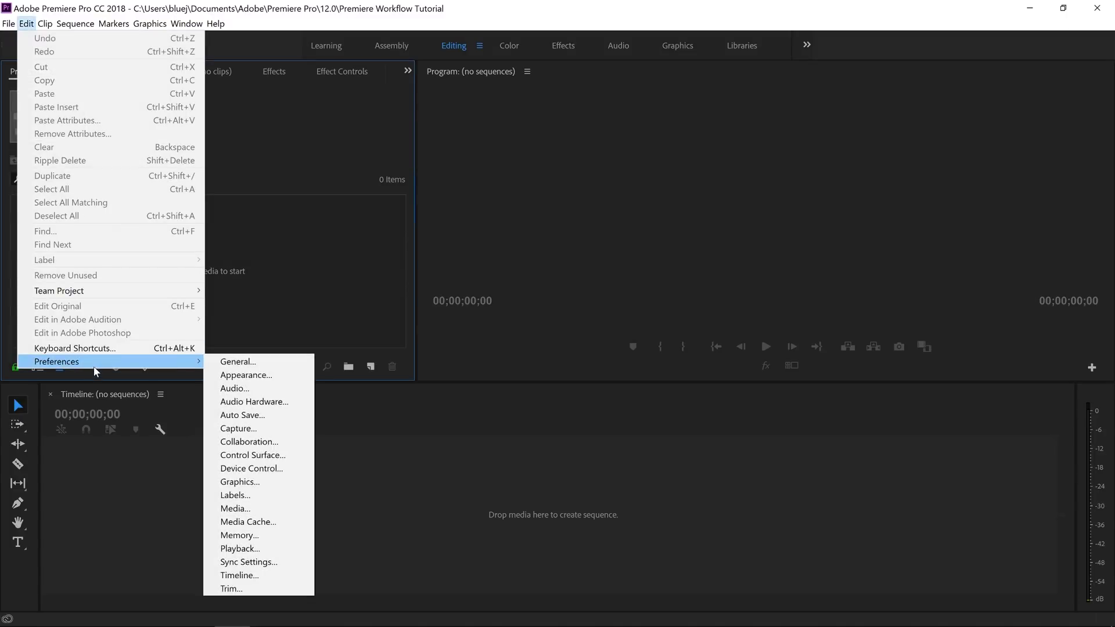
left_click(259, 533)
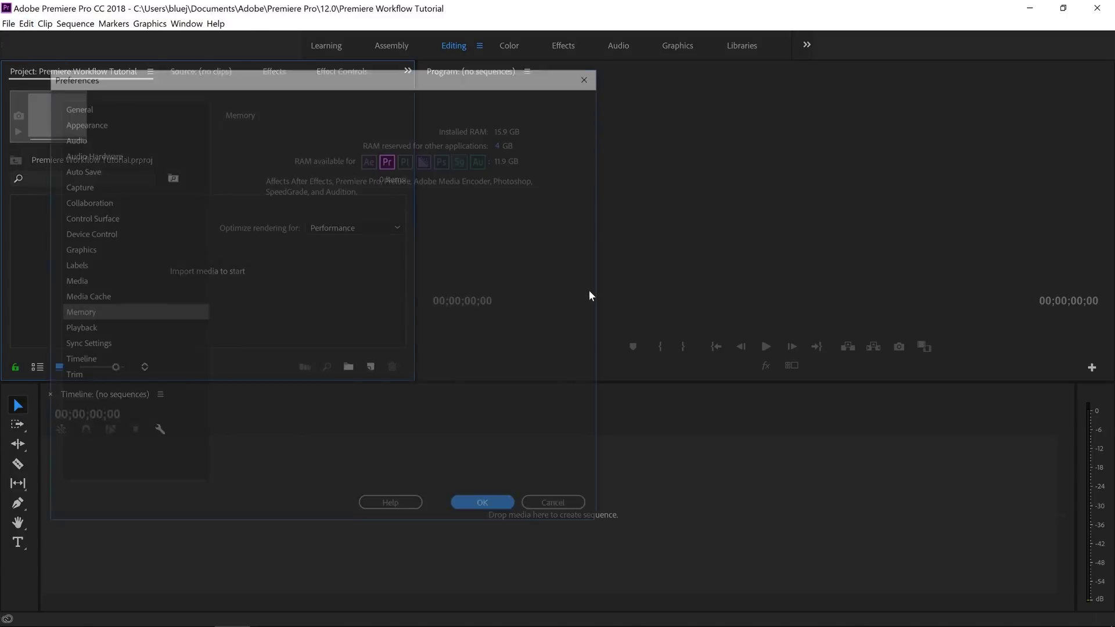
left_click_drag(462, 83, 567, 101)
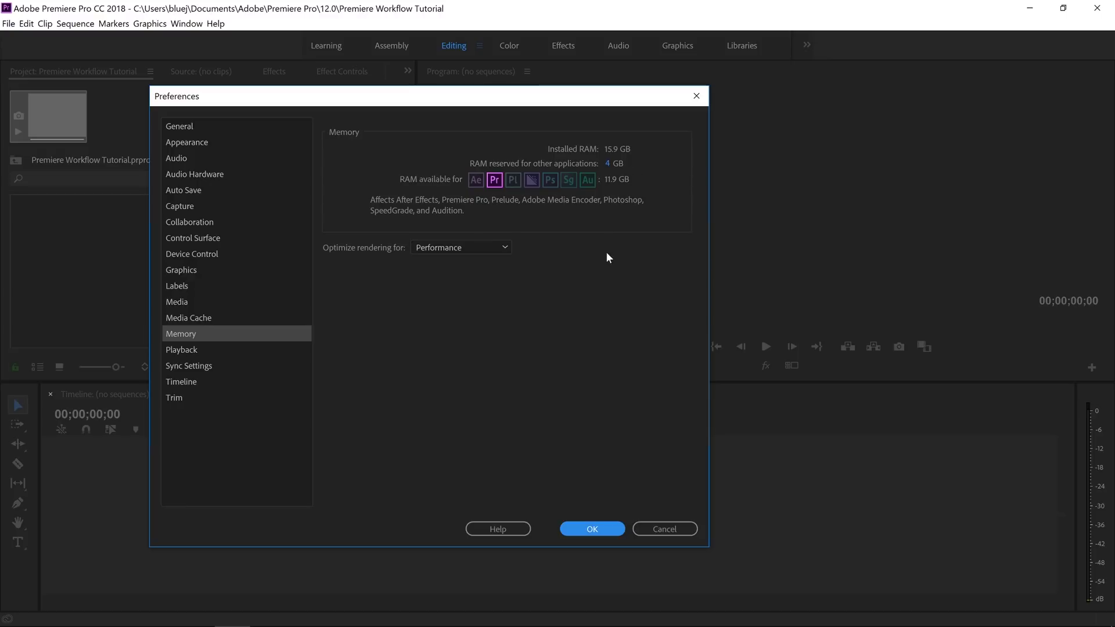
key("Return")
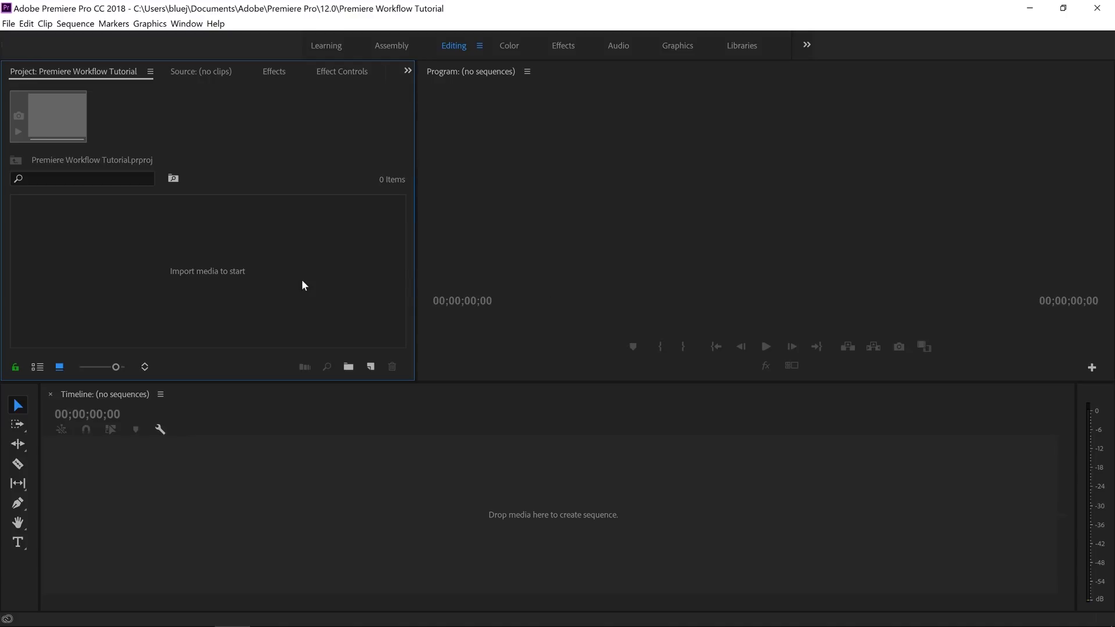
Switch to File Explorer and open the Lake Aloha Milky Way folder inside Editing on the Samsung_T5 (D:) drive.
key("super+e")
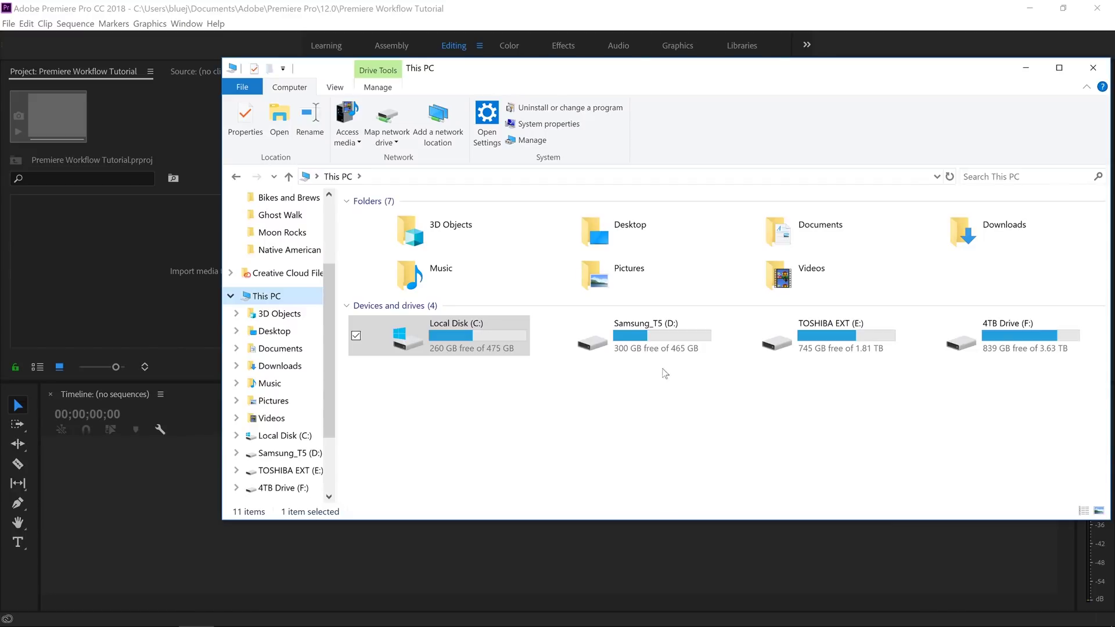
double_click(656, 337)
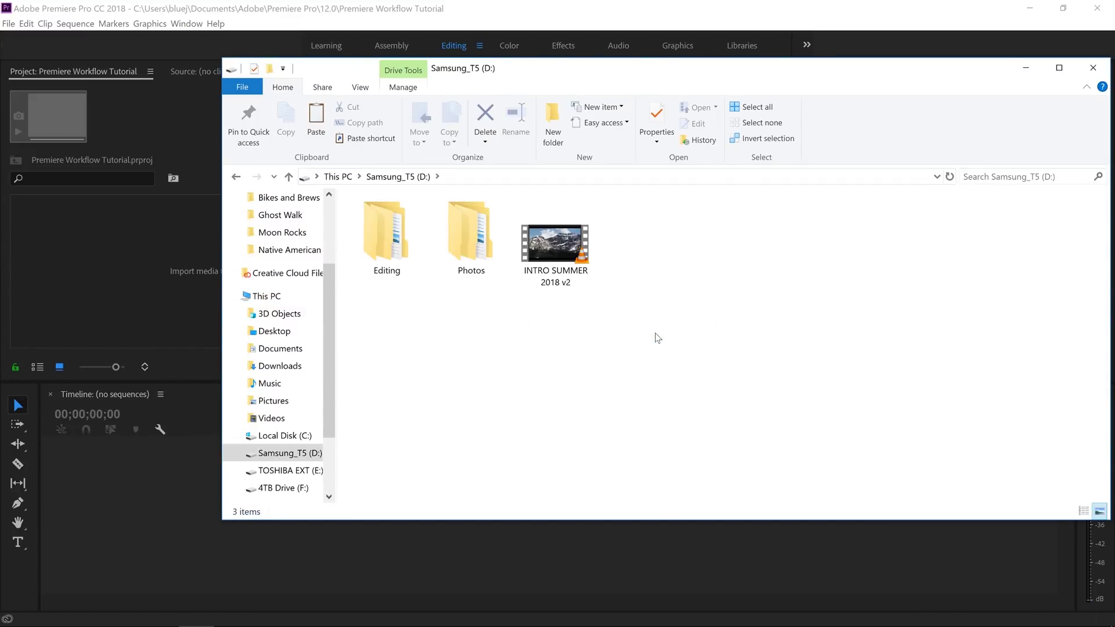
double_click(371, 245)
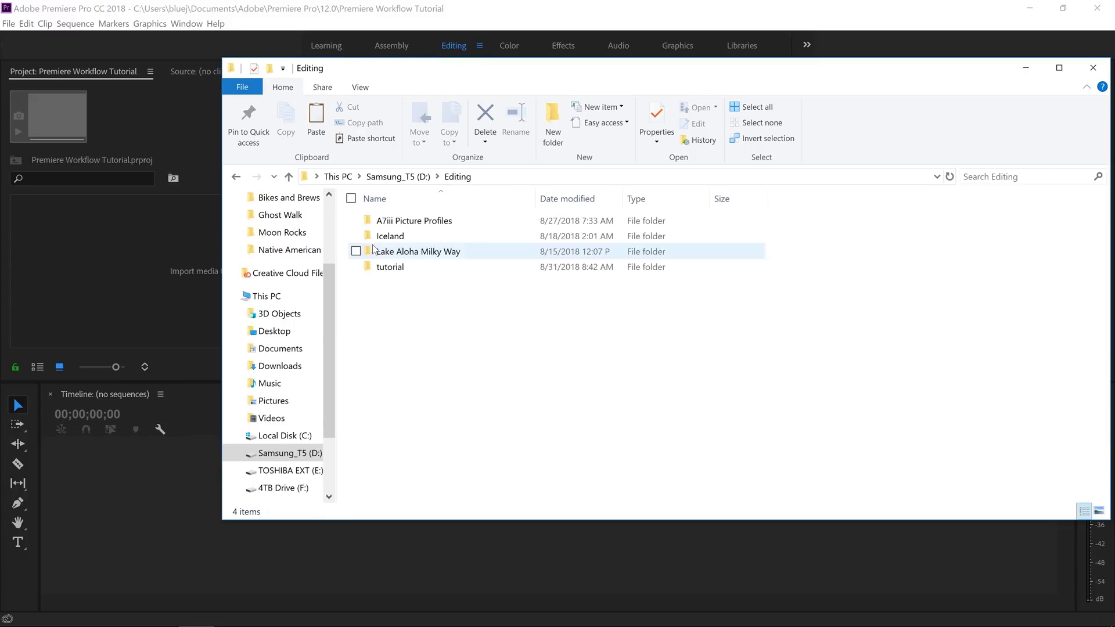
double_click(441, 252)
Import 26 clips from the folder, including C0008 to C0010 and C0037 to C0052, into the Premiere Pro project.
left_click(450, 258)
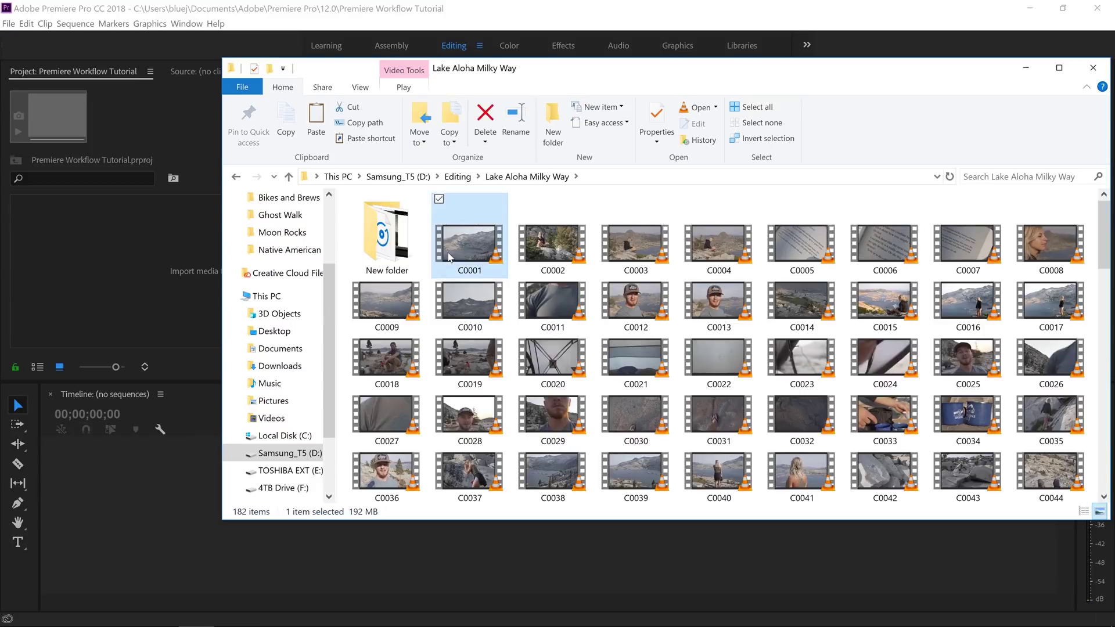
left_click(439, 285)
scroll(668, 366, "down", 3)
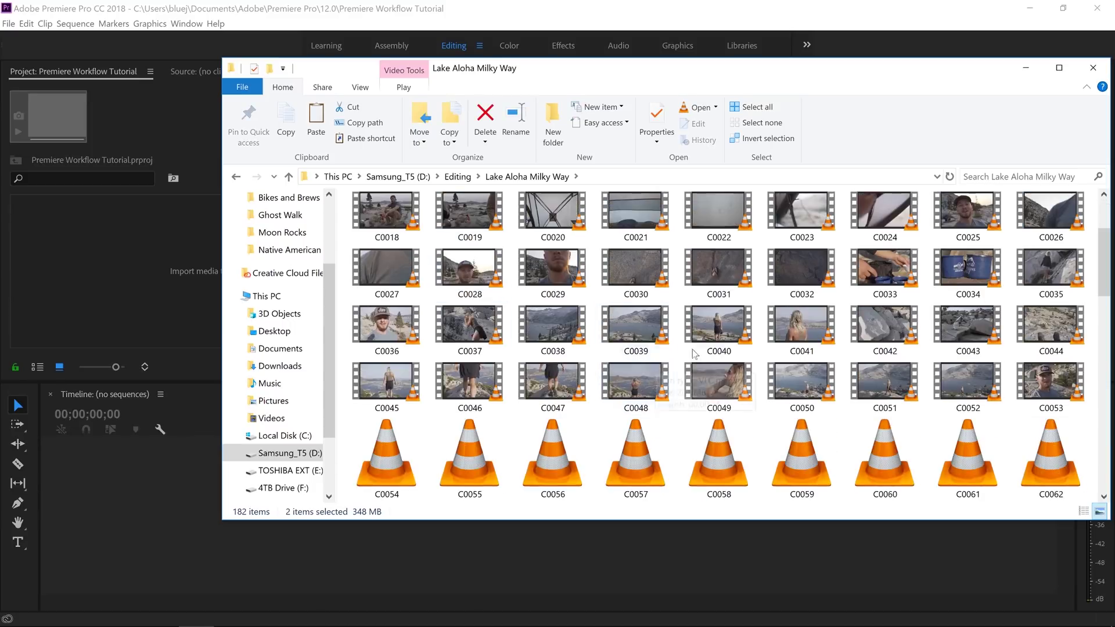
scroll(876, 354, "up", 1)
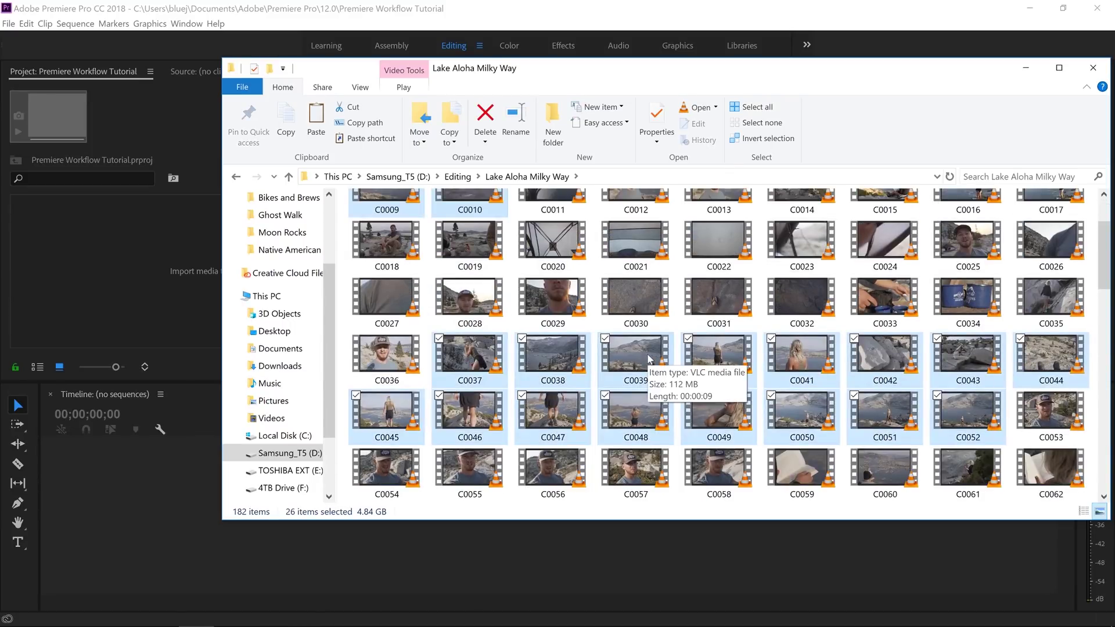
left_click_drag(645, 355, 153, 280)
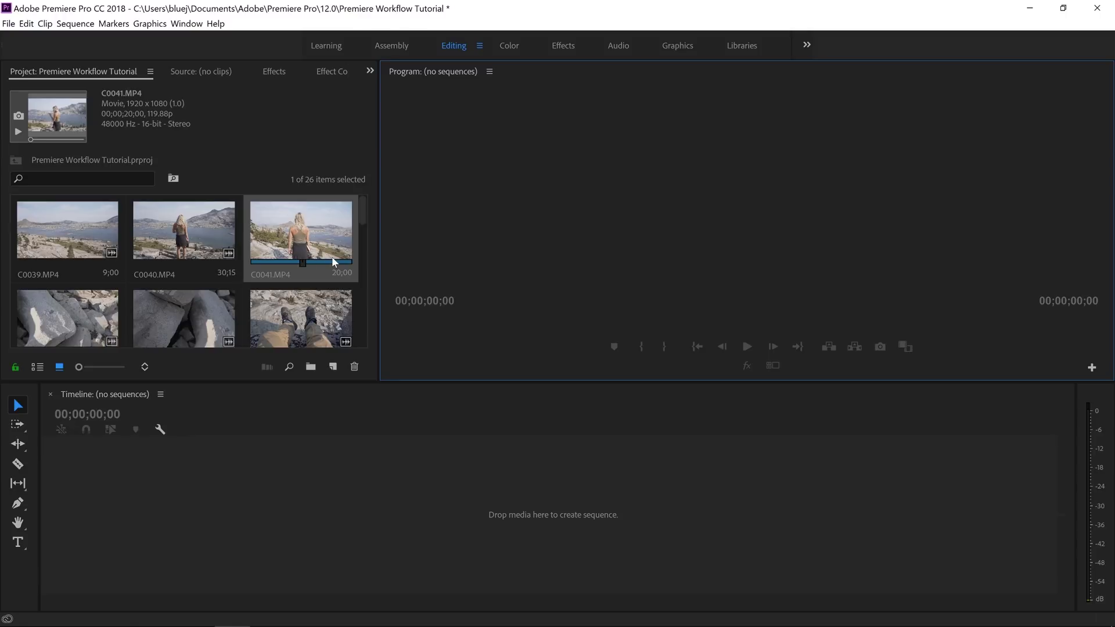
Interpret the footage of all 26 imported clips with an assumed frame rate of 23.976 fps.
left_click(78, 220)
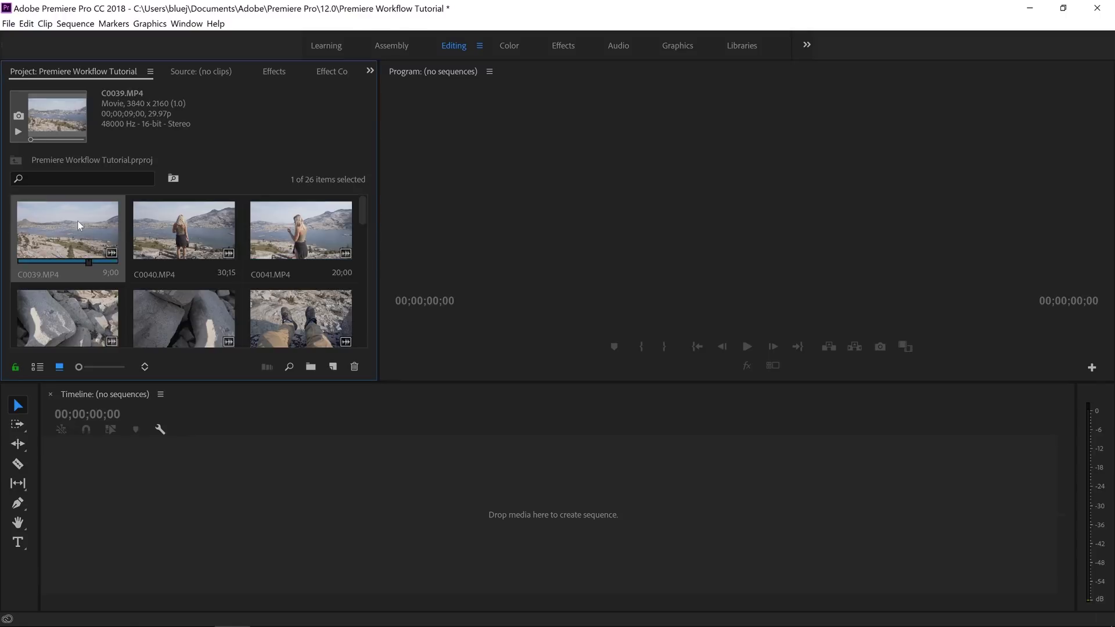
left_click_drag(365, 211, 368, 333)
left_click(180, 288, "shift")
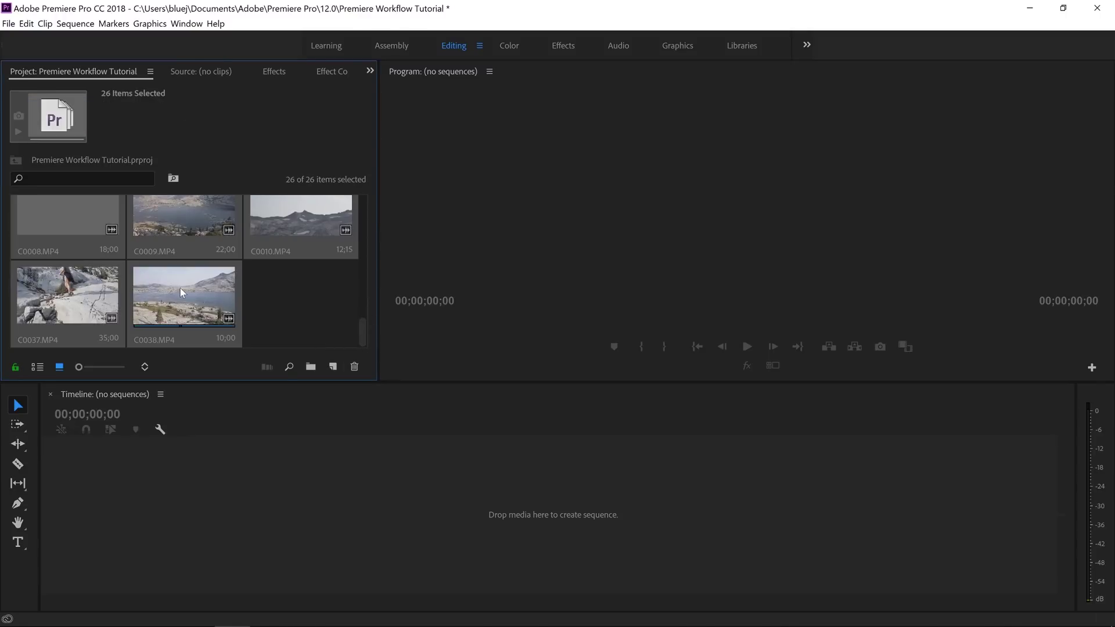
right_click(179, 287)
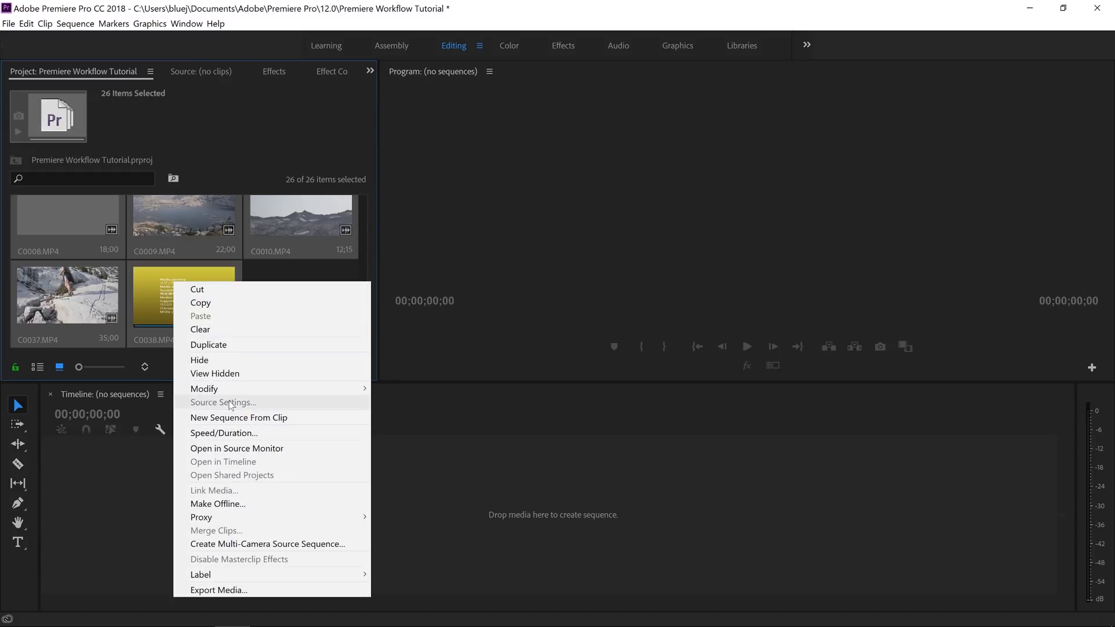
mouse_move(232, 394)
left_click(403, 400)
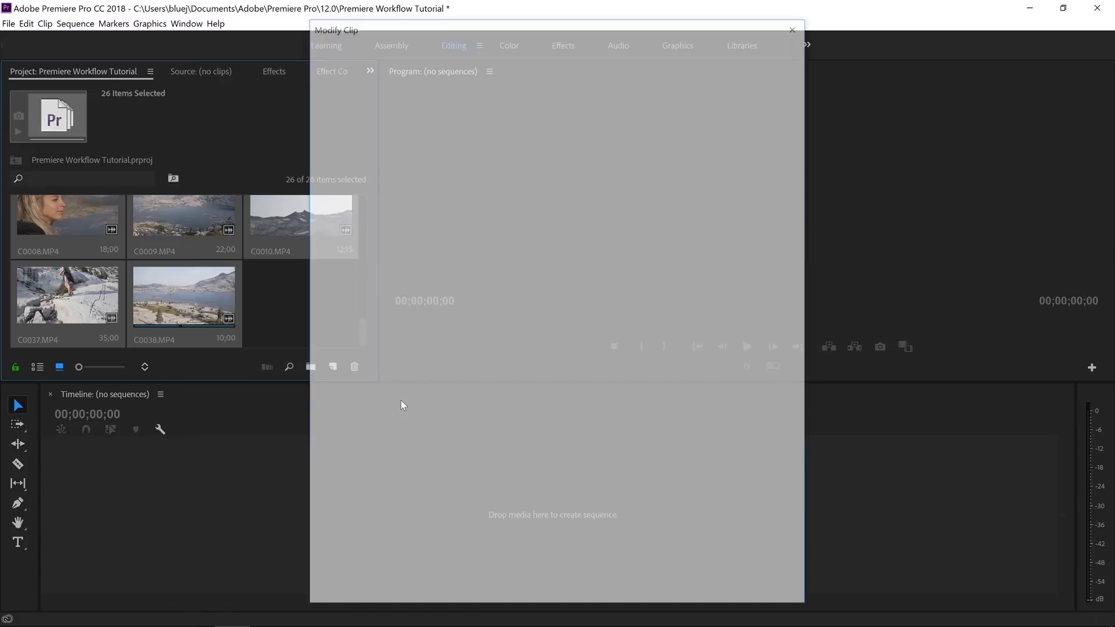
left_click(378, 114)
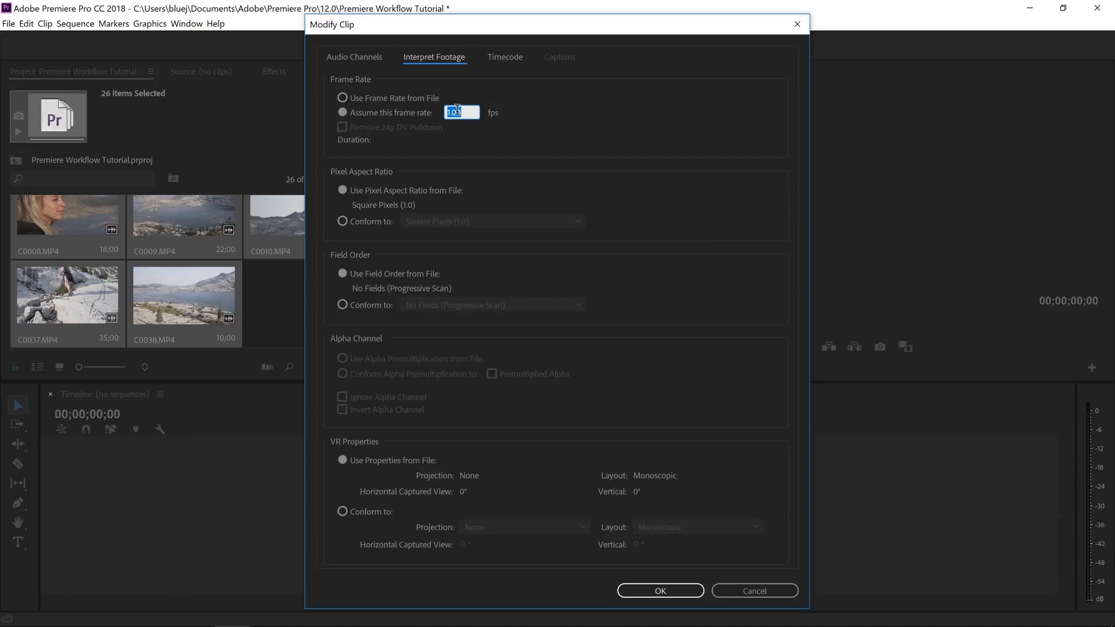
type("23.976")
key("Return")
left_click(288, 315)
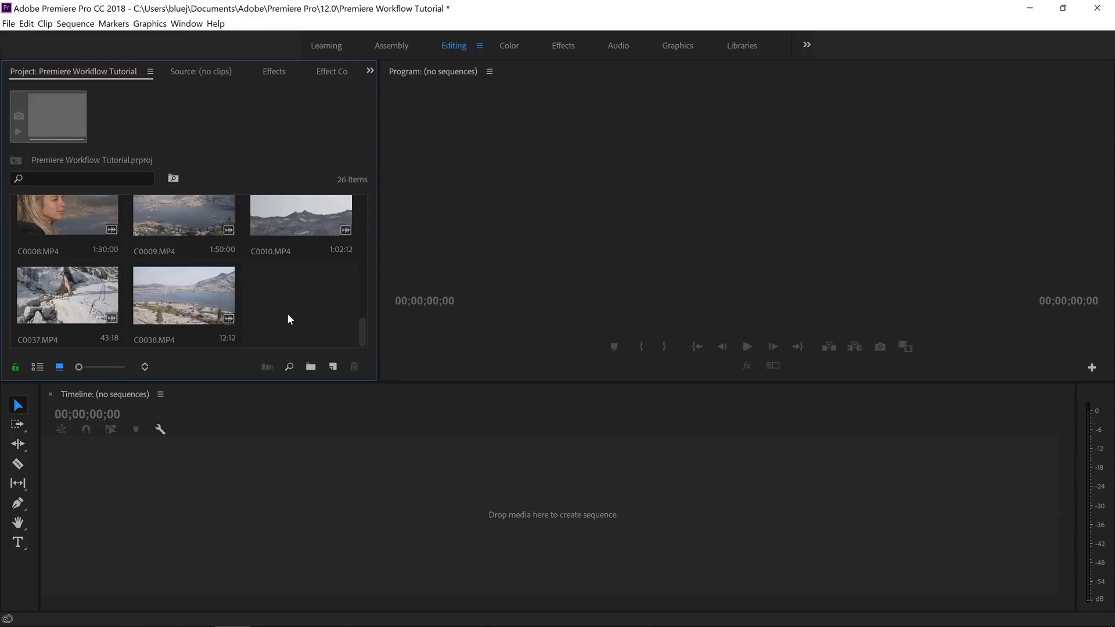
Create a new sequence from the C0040.MP4 clip so that it matches the clip's settings.
scroll(287, 312, "up", 5)
left_click(176, 245)
left_click_drag(185, 240, 335, 367)
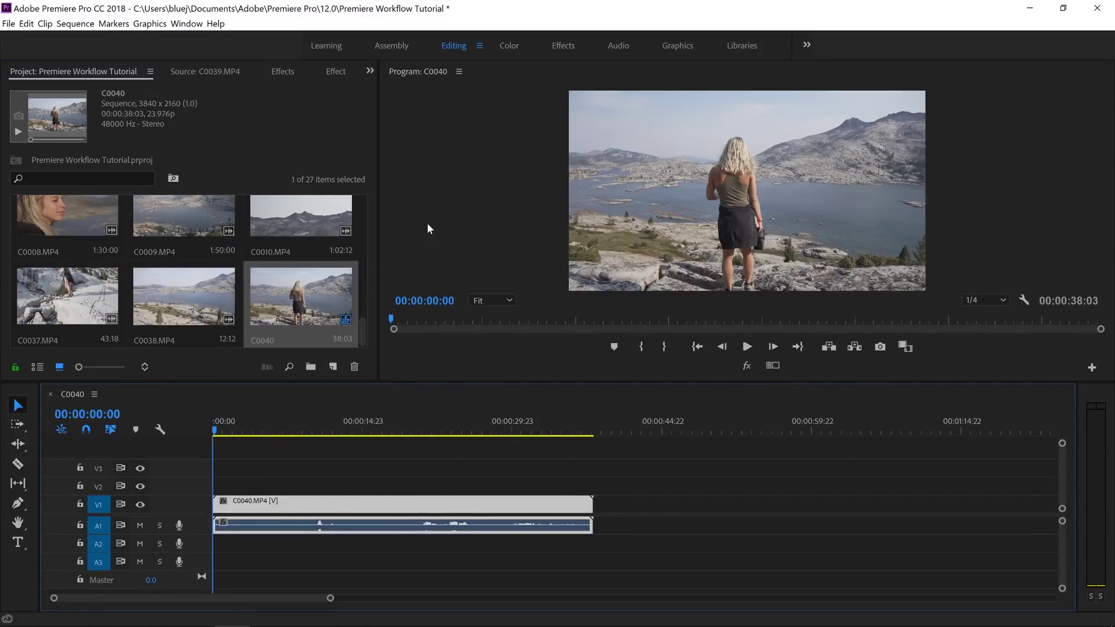
Set the C0040 sequence's frame size to 2560 horizontal by 1440 vertical in the sequence settings.
left_click(74, 23)
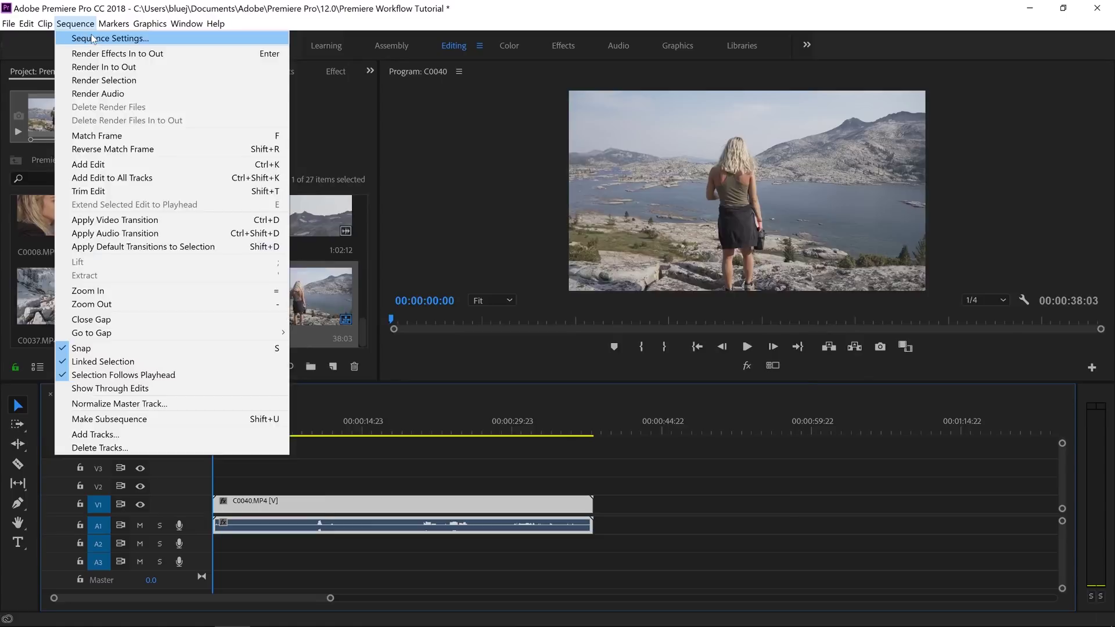
left_click(93, 39)
left_click(482, 145)
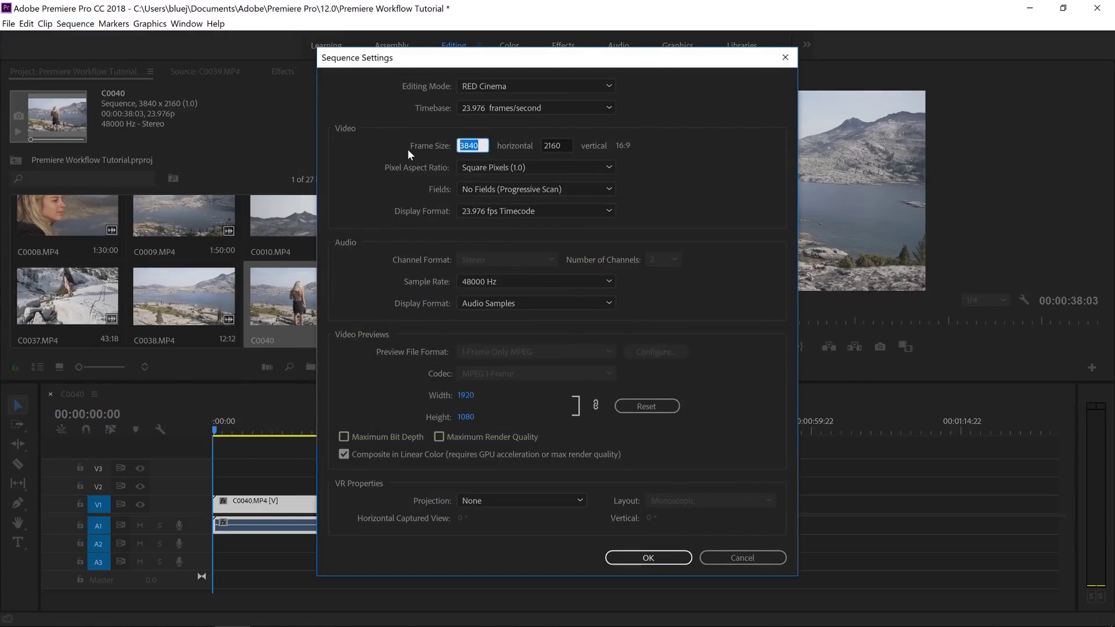
type("2560")
key("Tab")
type("1440")
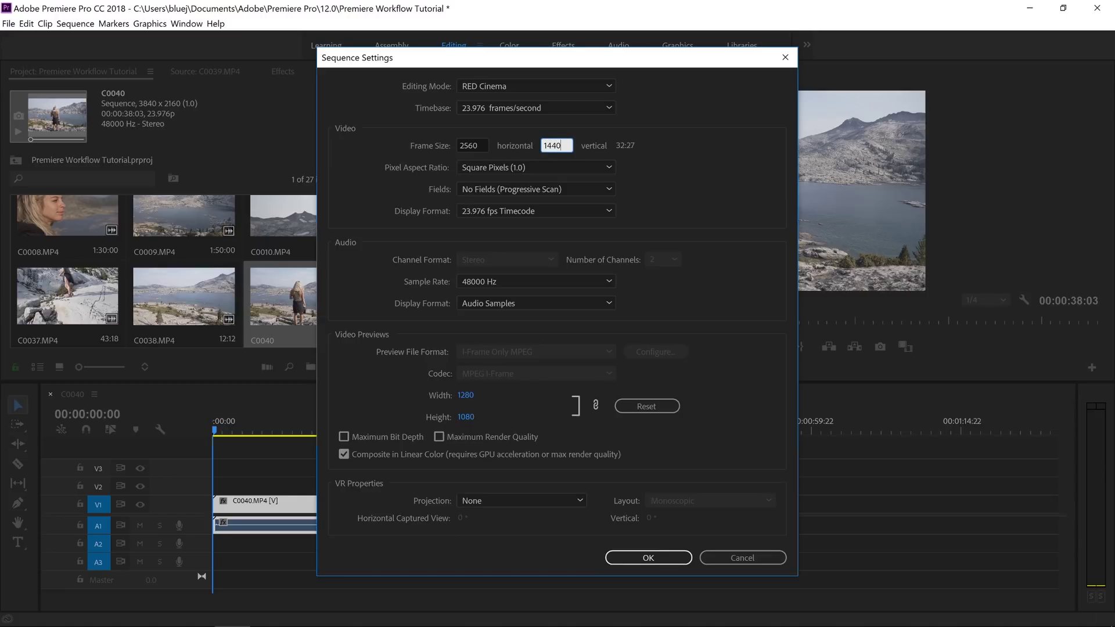
left_click(624, 171)
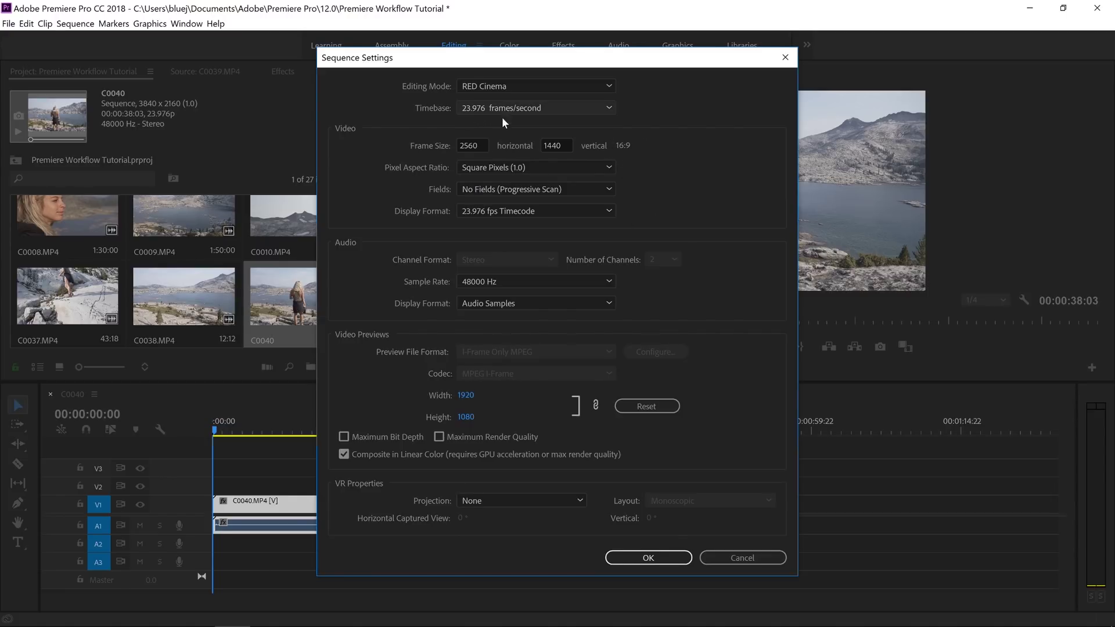
left_click(658, 561)
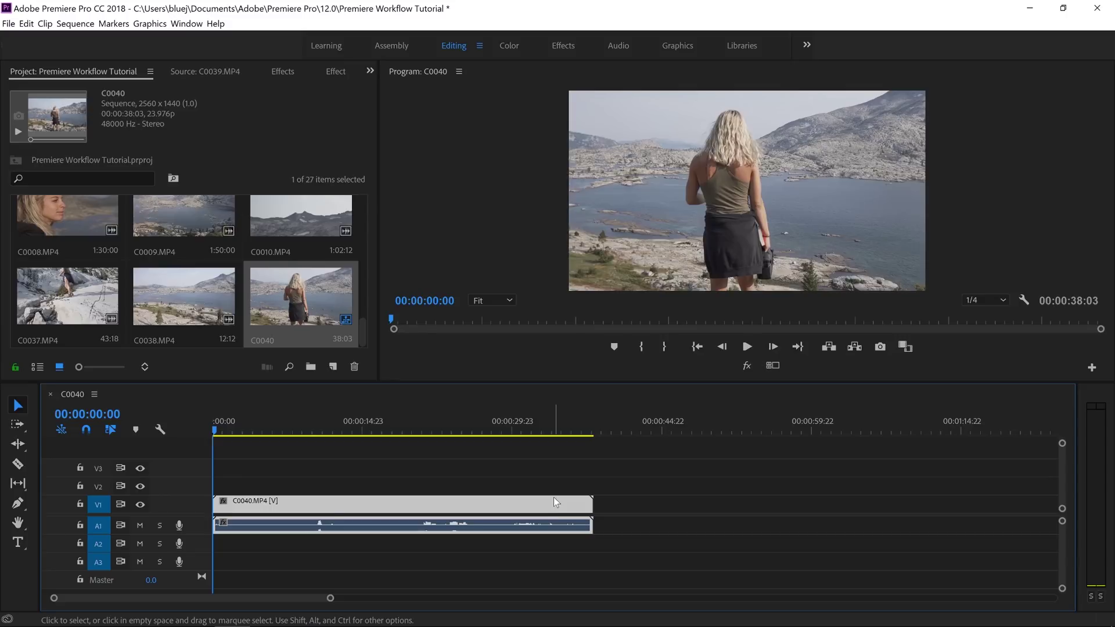
Clear the clip from the C0040 sequence and mark an in-to-out range of about 00:00:06:17 in the source clip C0040.MP4.
key("ctrl+z")
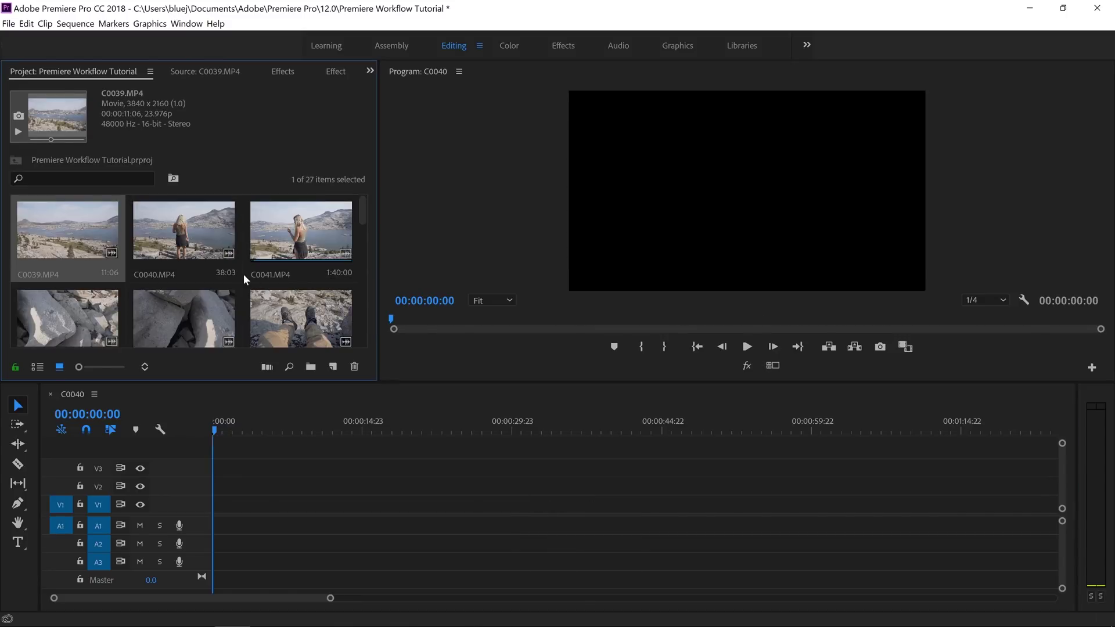
double_click(176, 238)
left_click_drag(15, 343, 111, 340)
key("i")
key("o")
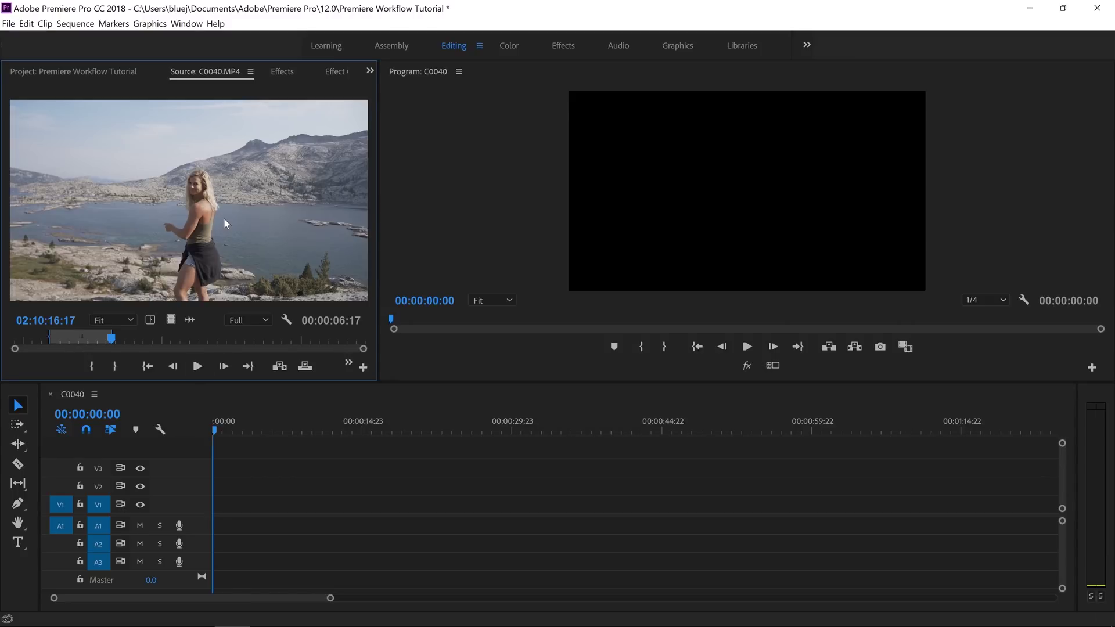
Try placing the marked C0040.MP4 range with audio and again as video only, keeping existing sequence settings, and delete both from the timeline.
left_click_drag(174, 202, 217, 513)
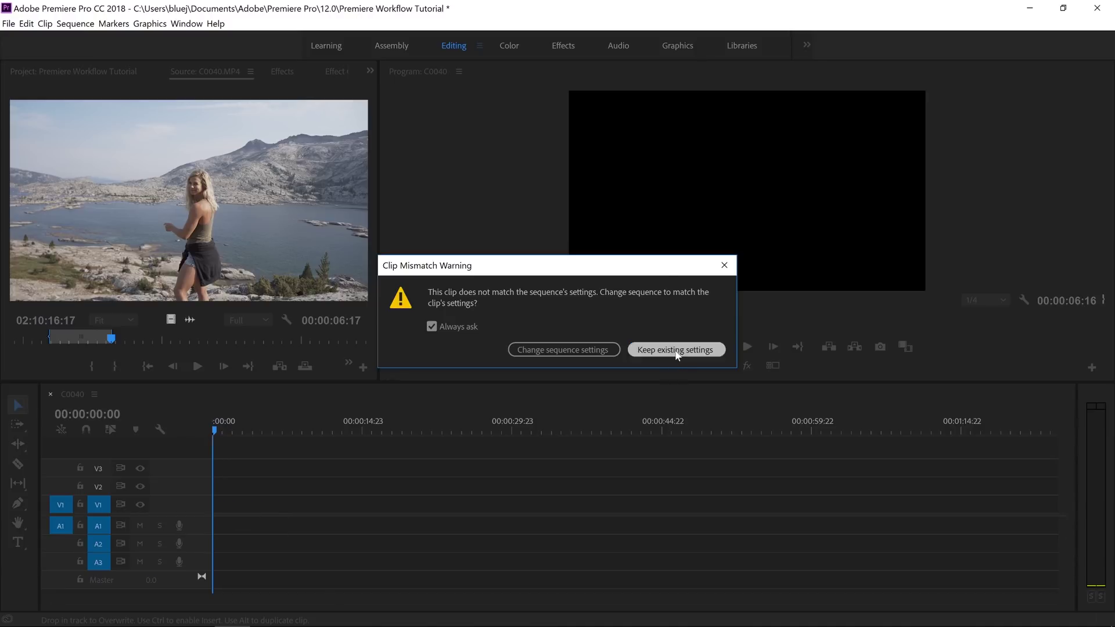
left_click(675, 351)
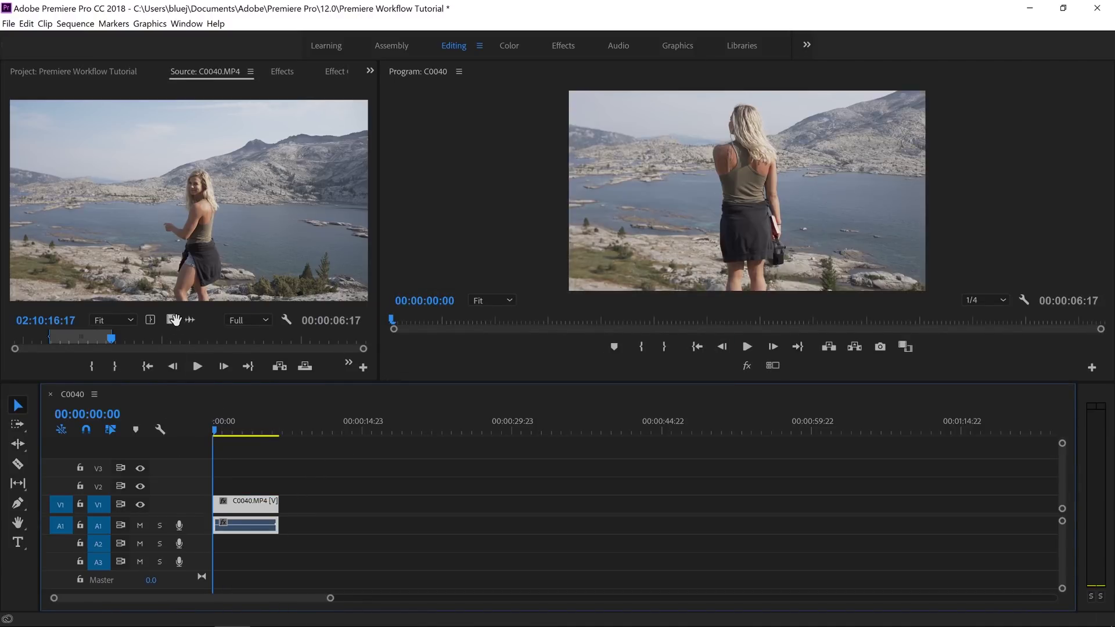
left_click_drag(174, 319, 397, 512)
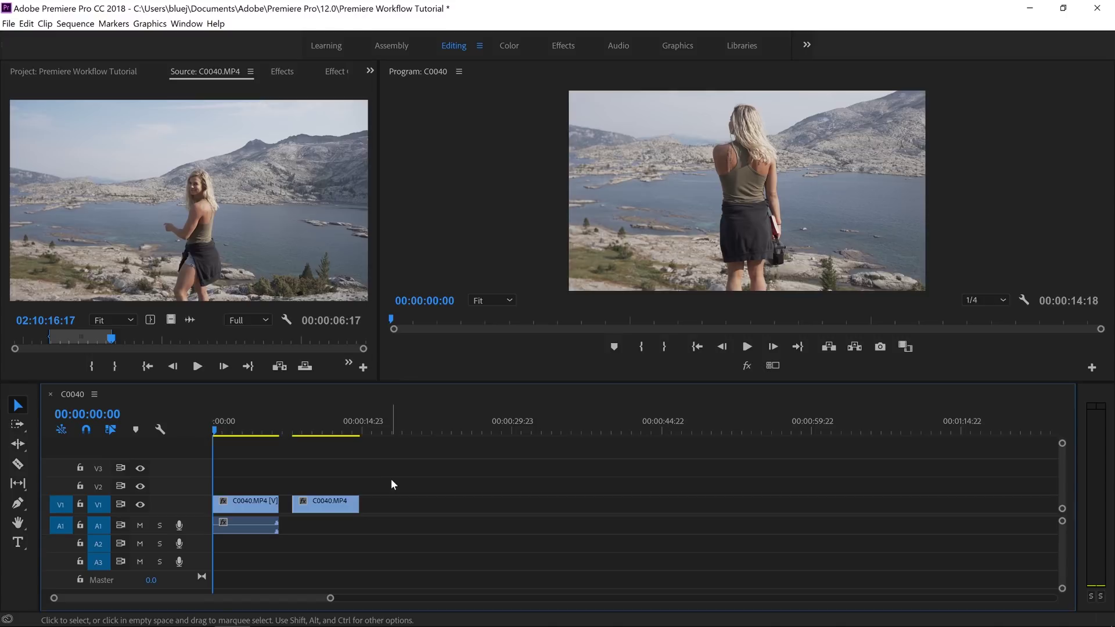
left_click_drag(397, 482, 201, 537)
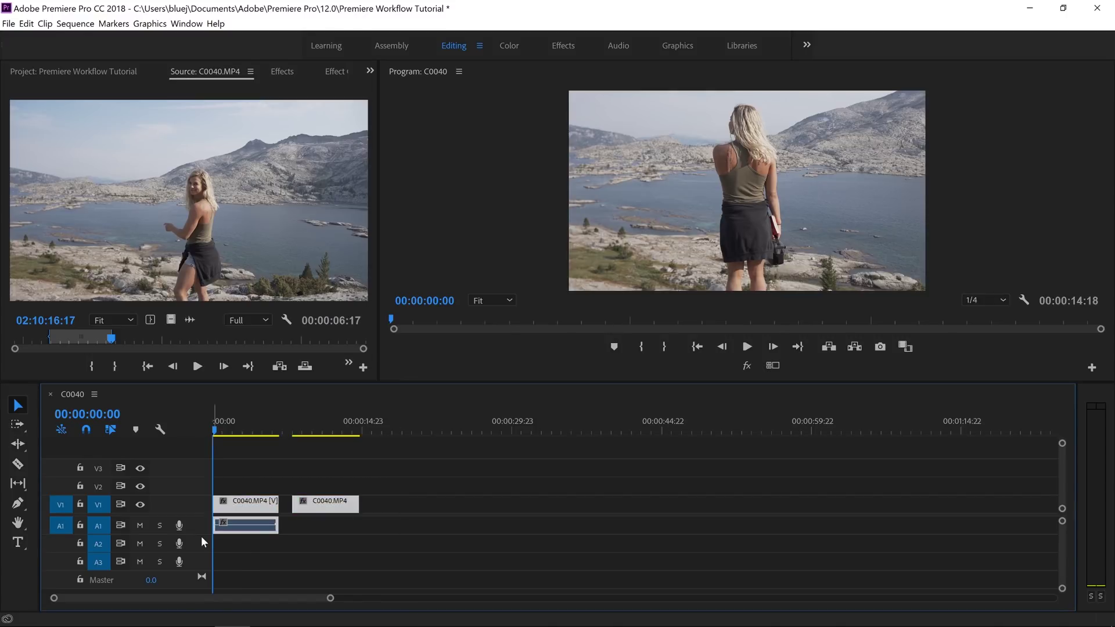
key("ctrl+z")
Place all 26 clips, from C0039.MP4 to C0038.MP4, at the start of track V1, keeping the existing sequence settings.
left_click(121, 72)
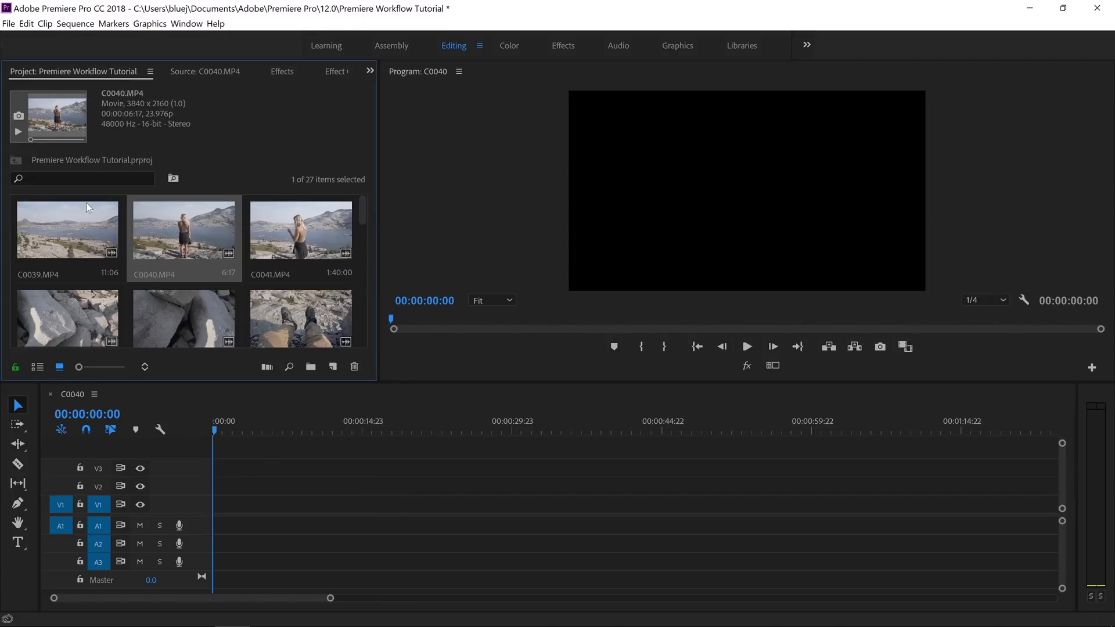
left_click(63, 228)
scroll(217, 268, "down", 5)
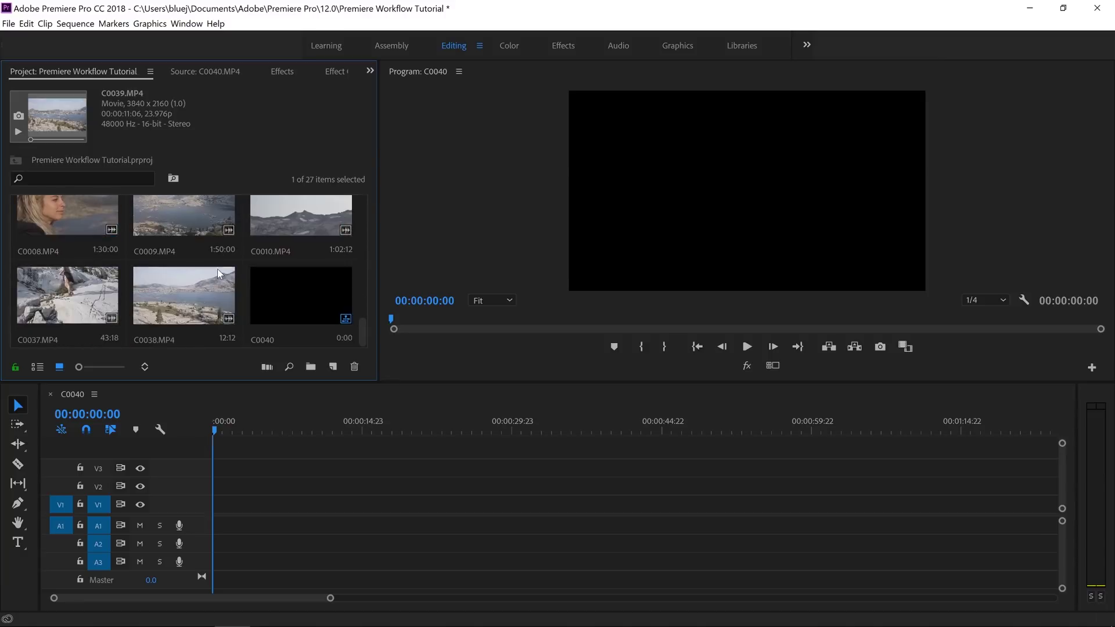
left_click(200, 282, "shift")
left_click_drag(162, 292, 214, 504)
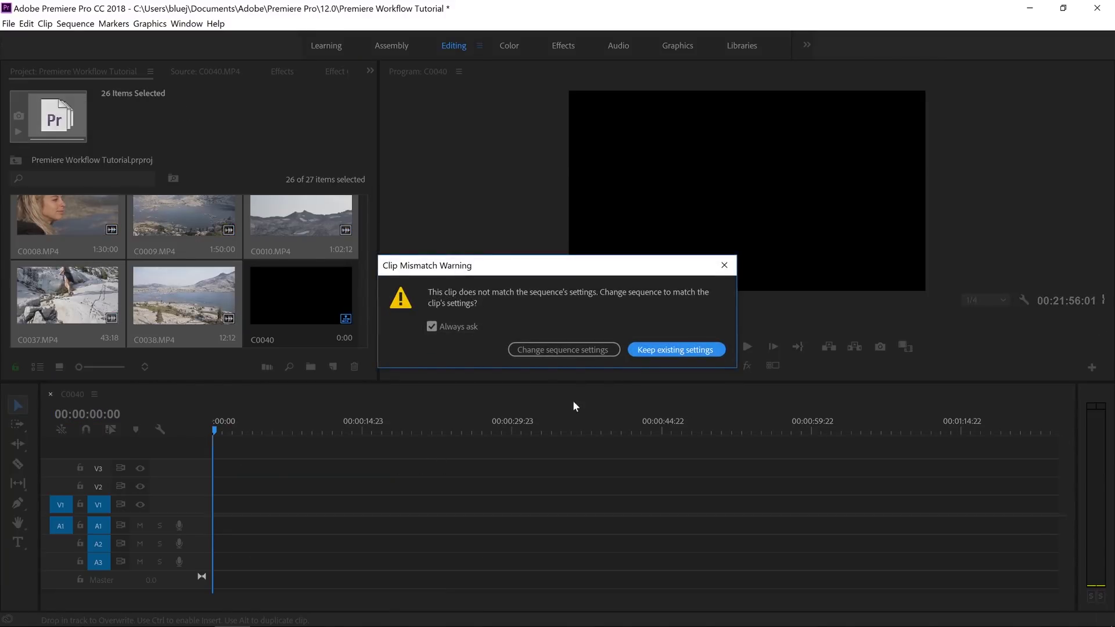
left_click(654, 351)
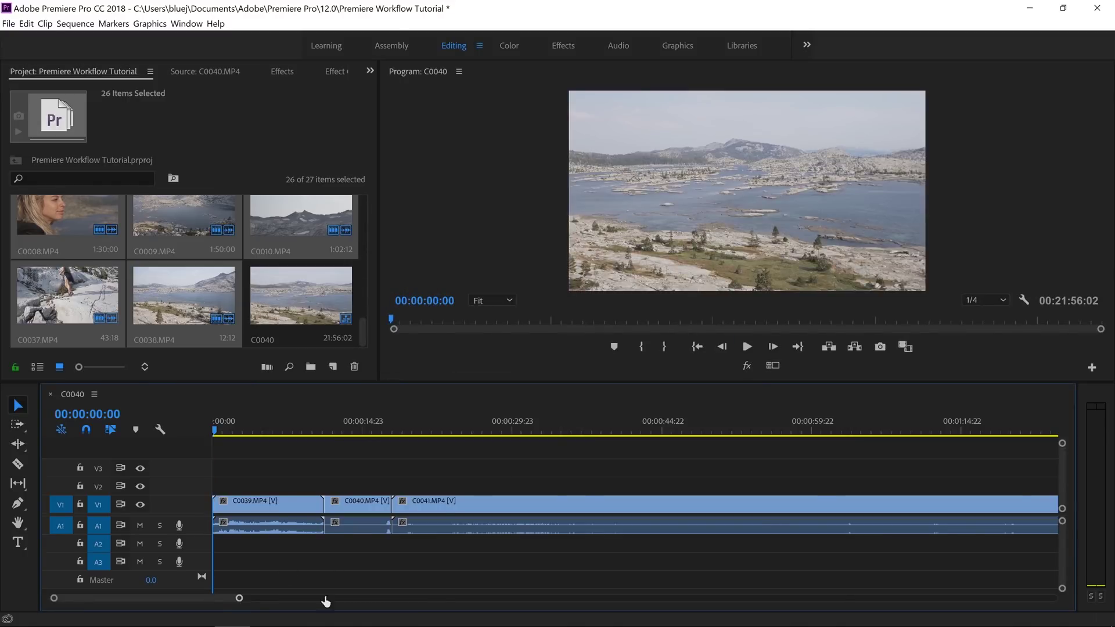
Apply Scale to Frame Size to all the clips in the C0040 sequence.
left_click_drag(323, 600, 951, 597)
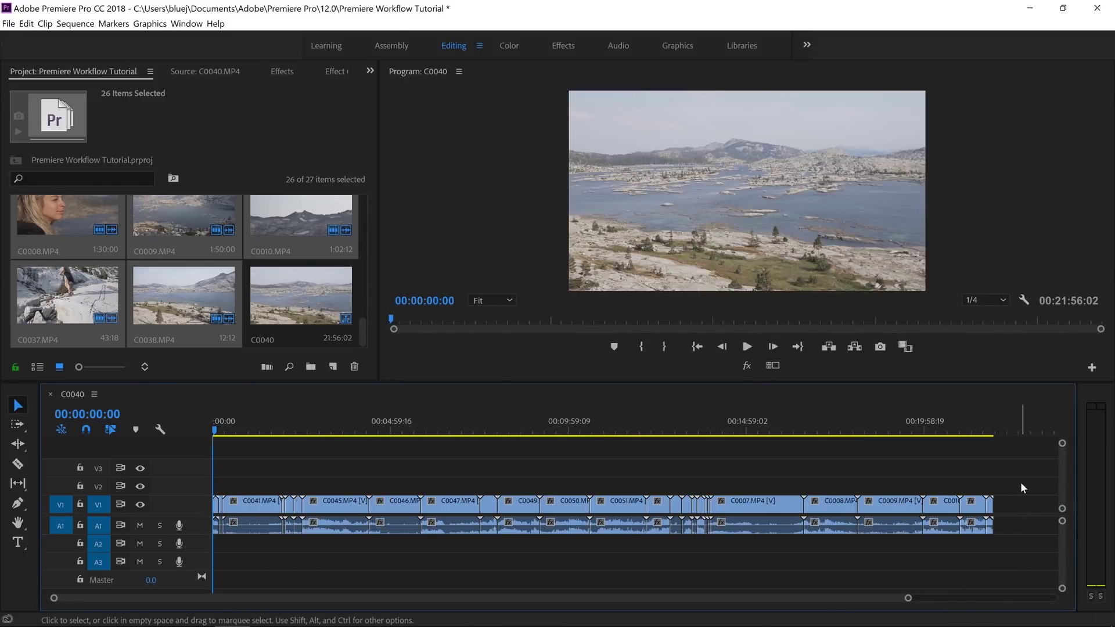
key("ctrl+shift+a")
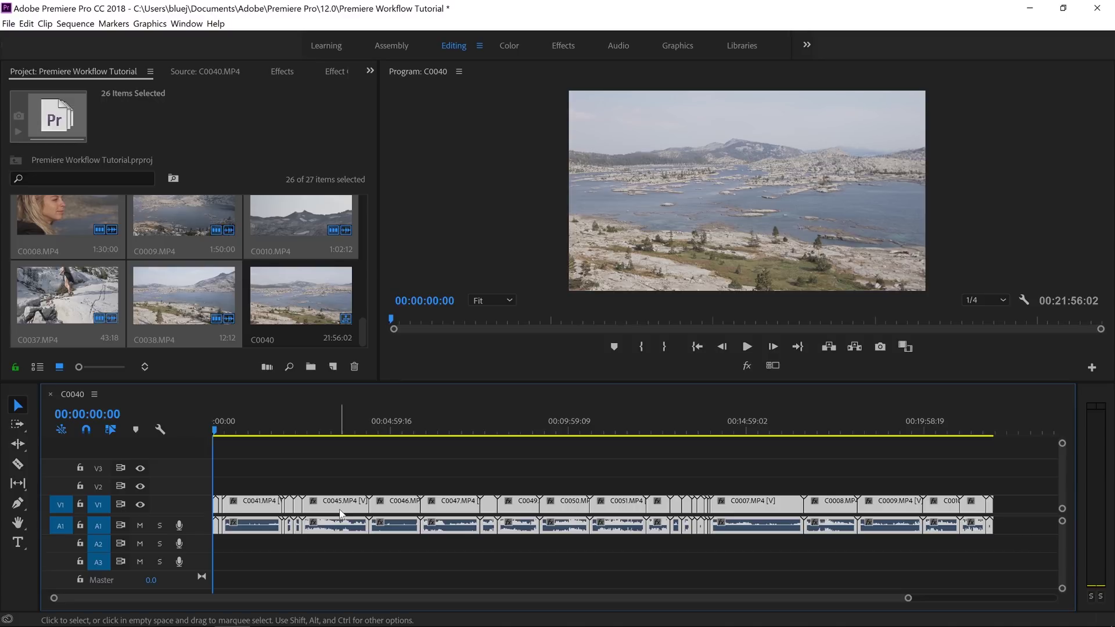
right_click(342, 513)
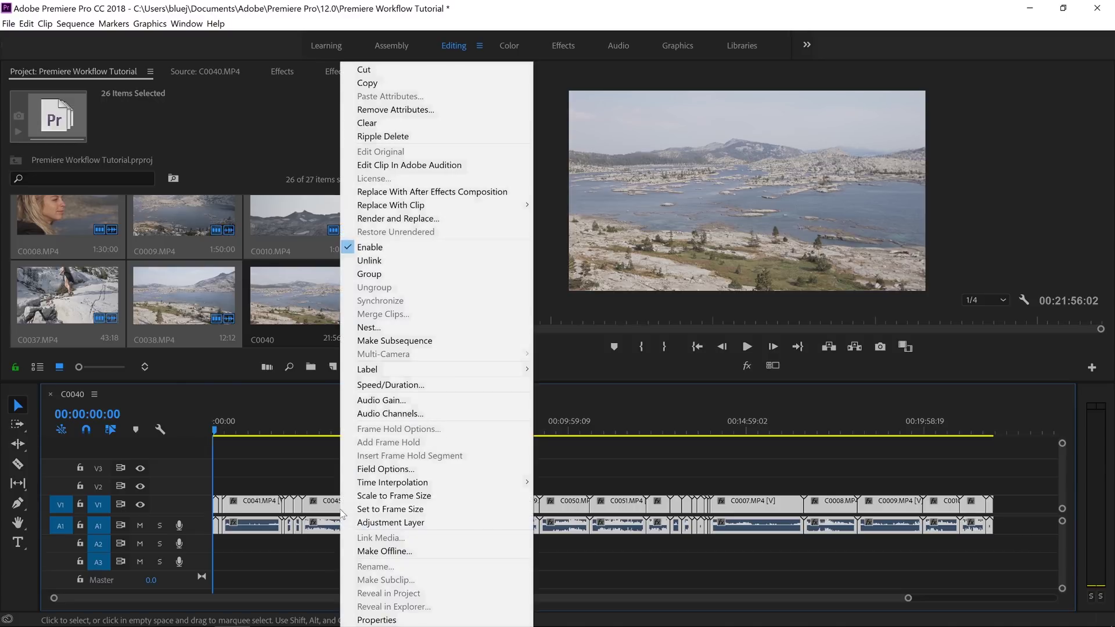
left_click(389, 496)
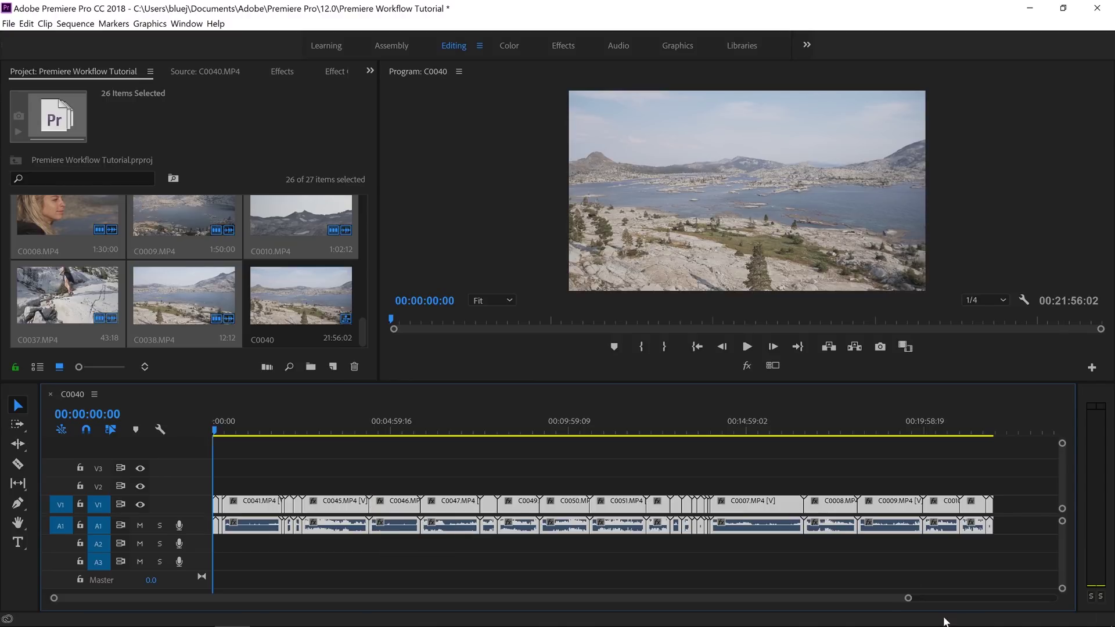
Deselect the clips and ripple trim the first clip's beginning to about 00:00:01:22 and its end to the playhead after brief playback.
left_click_drag(907, 600, 291, 597)
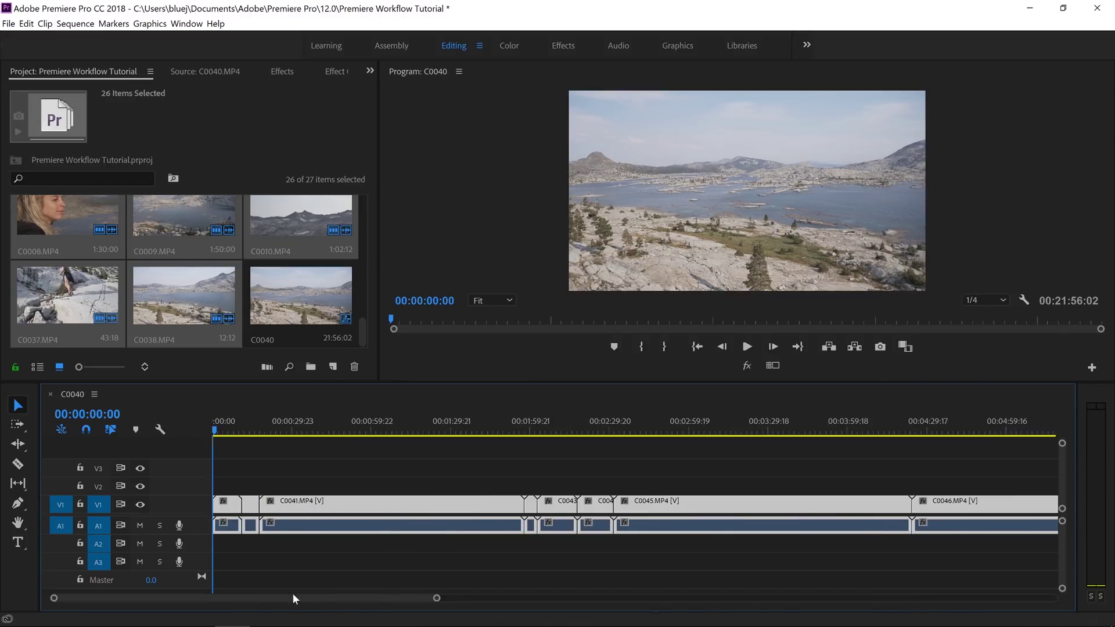
key("ctrl+a")
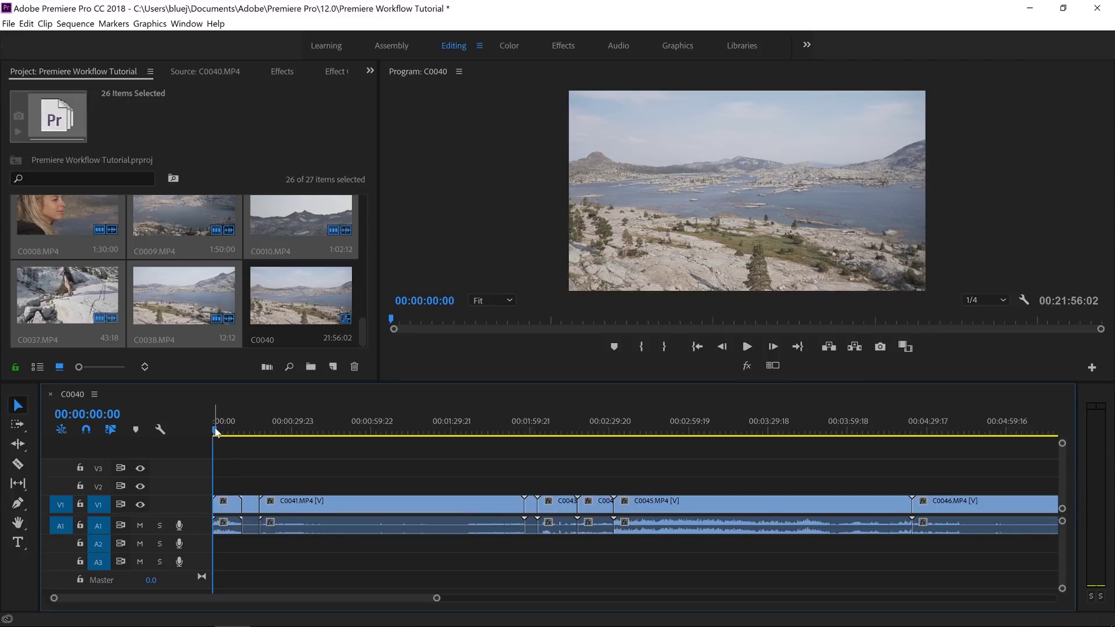
key("space")
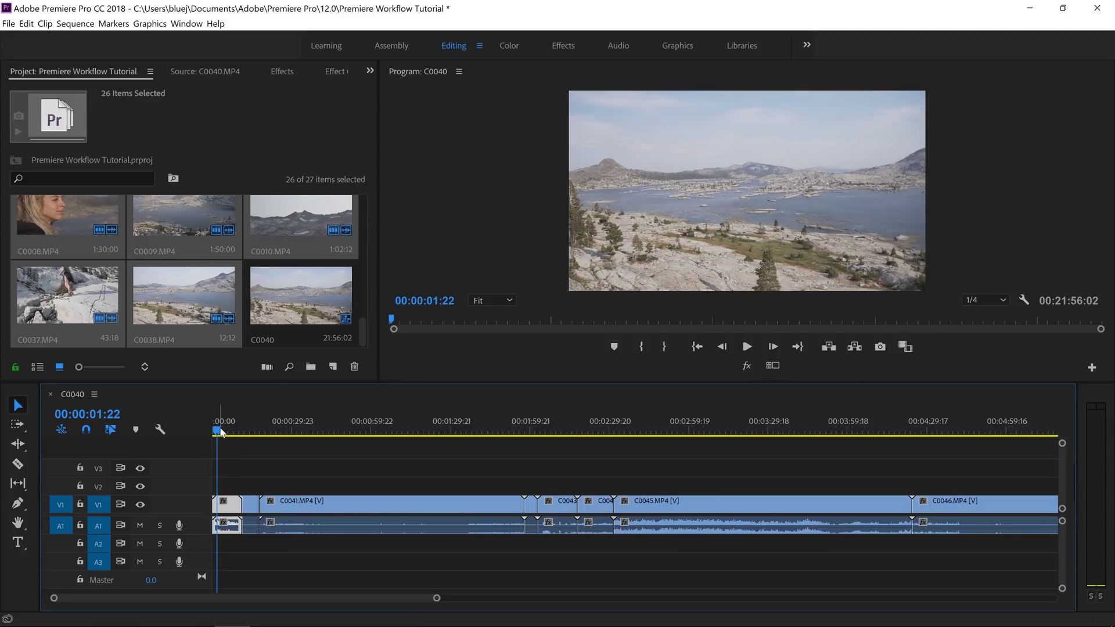
key("q")
key("space")
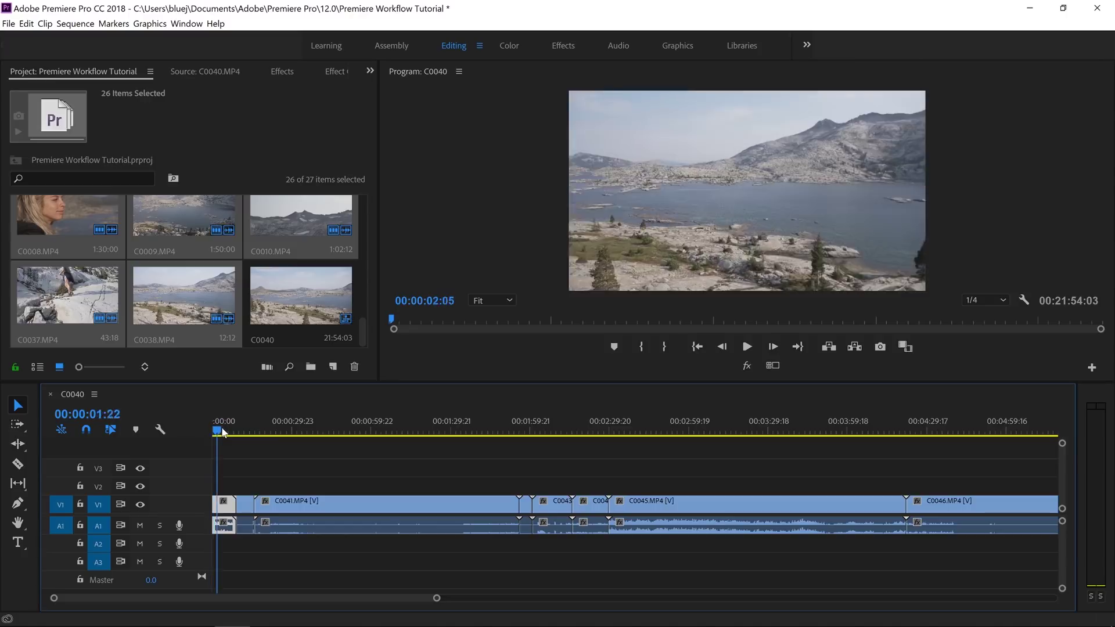
key("w")
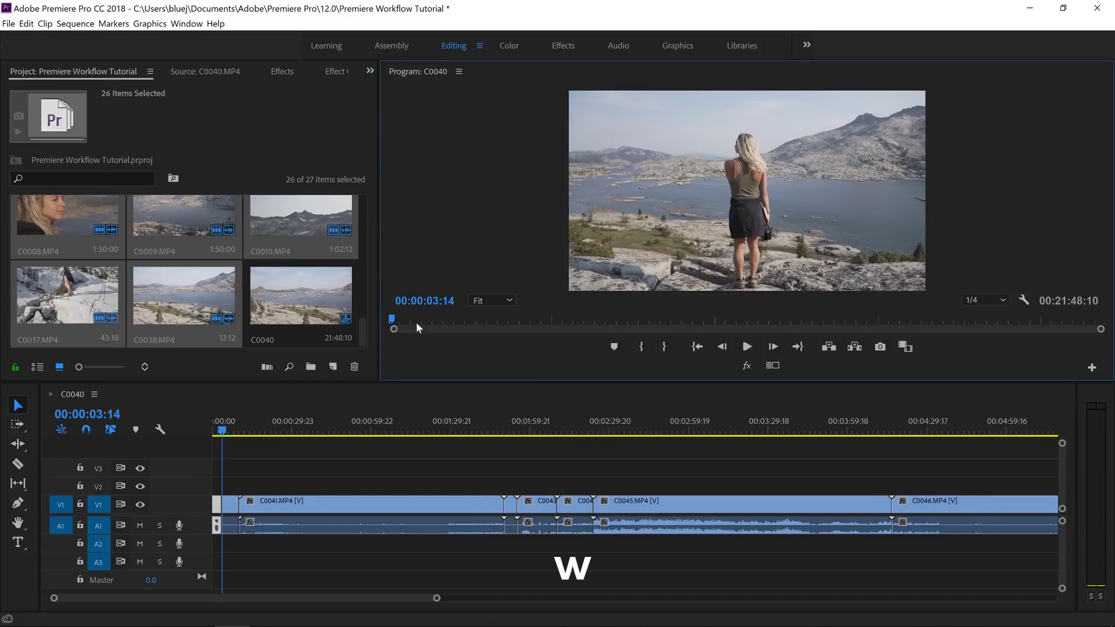
Search the keyboard shortcuts for "ripple" and examine the keys assigned to Ripple Trim Next and Previous Edit To Playhead.
left_click(27, 24)
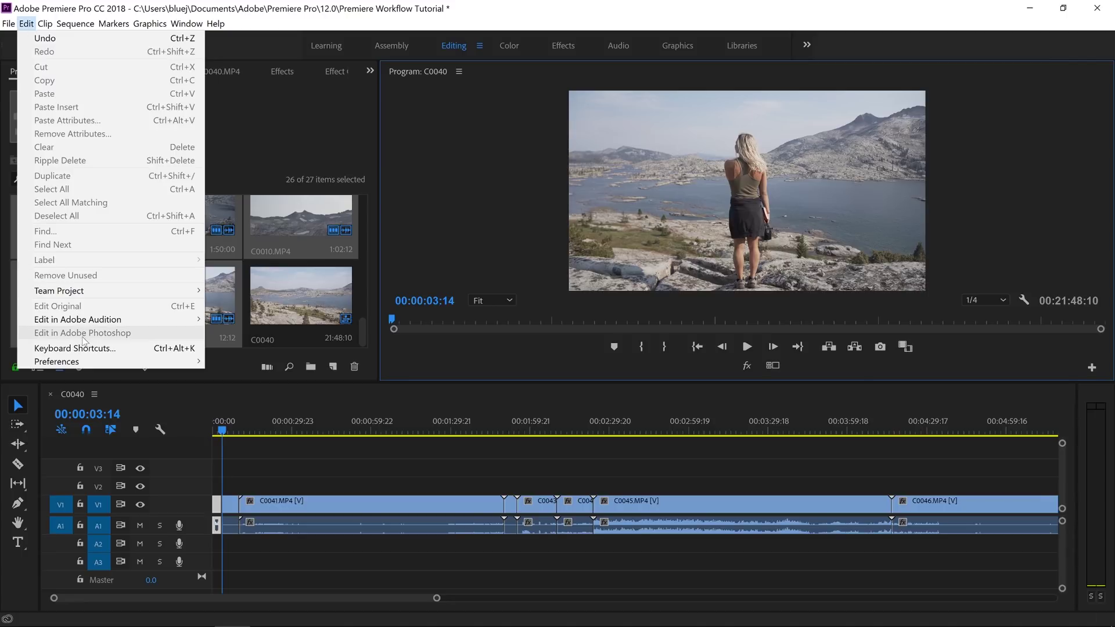
left_click(84, 347)
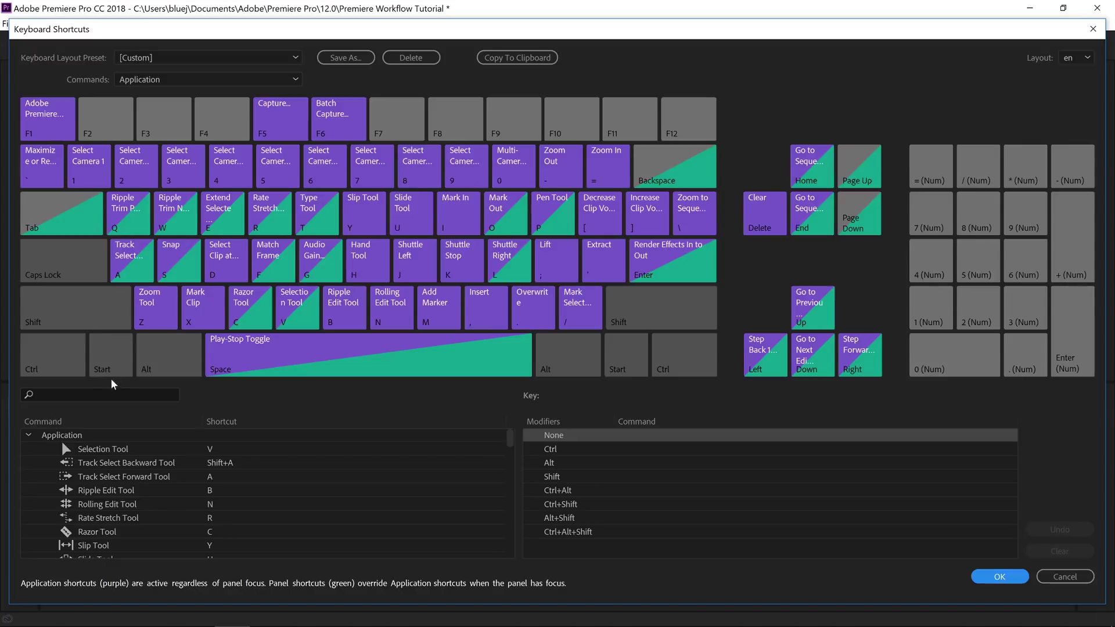
left_click(110, 395)
type("ripple")
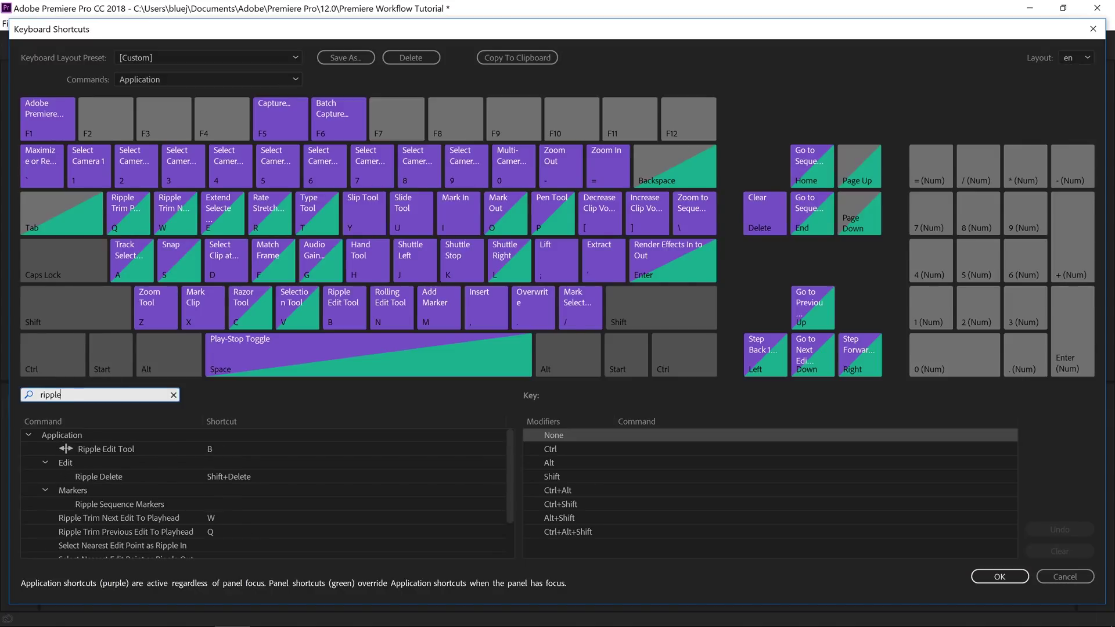
scroll(124, 514, "down", 2)
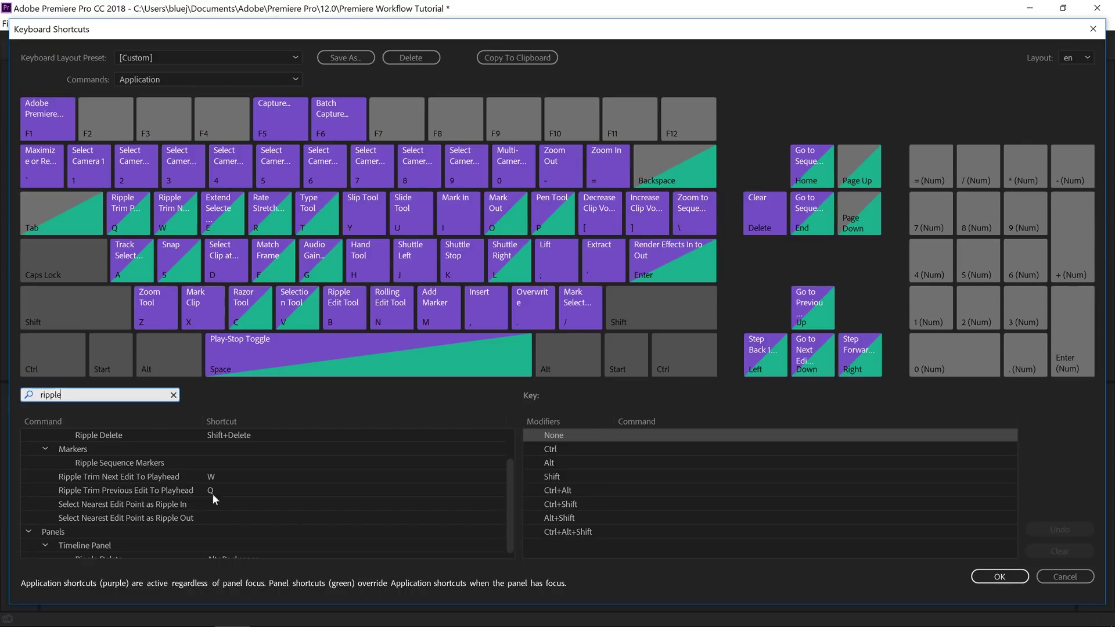
Close the keyboard shortcuts unchanged, and ripple trim the next two clip ends at 00:00:03:14 and 00:00:07:10.
left_click(1067, 578)
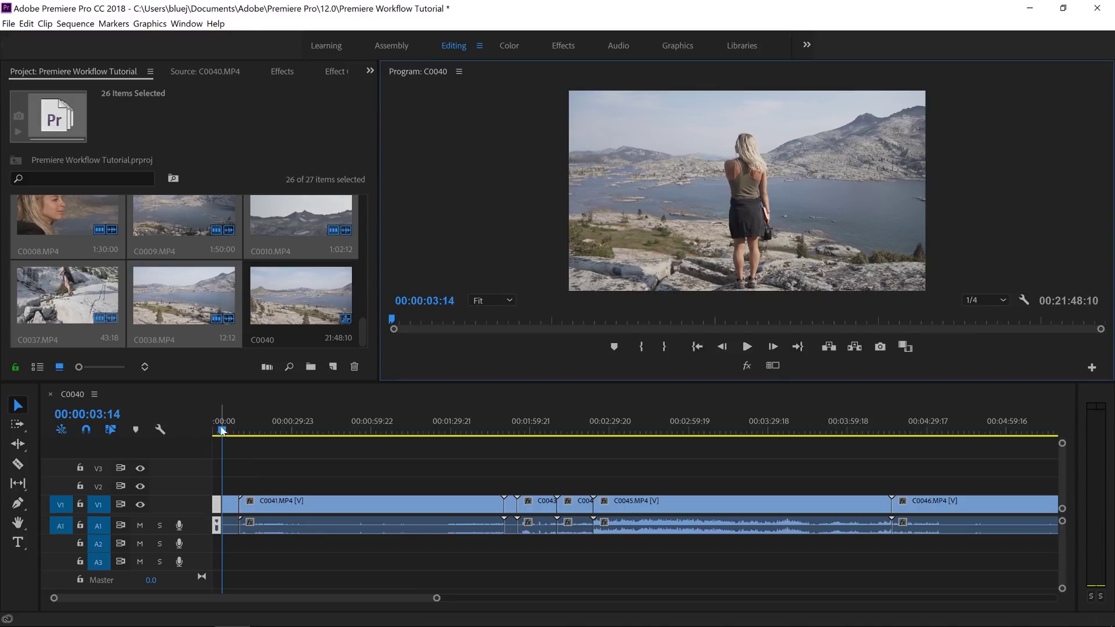
key("w")
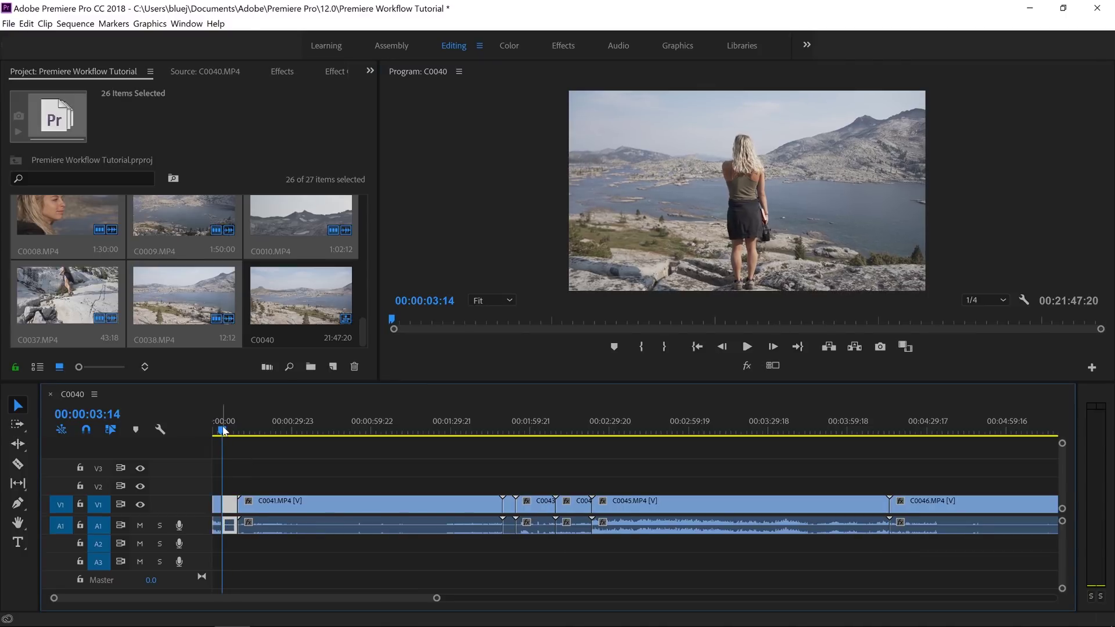
left_click_drag(223, 430, 234, 433)
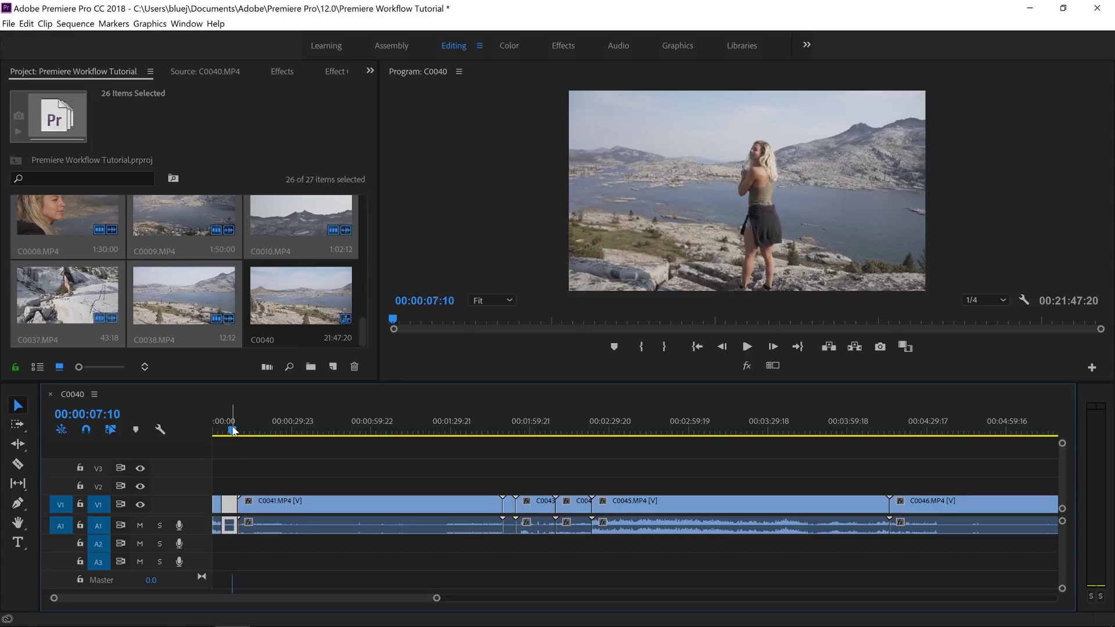
key("w")
key("d")
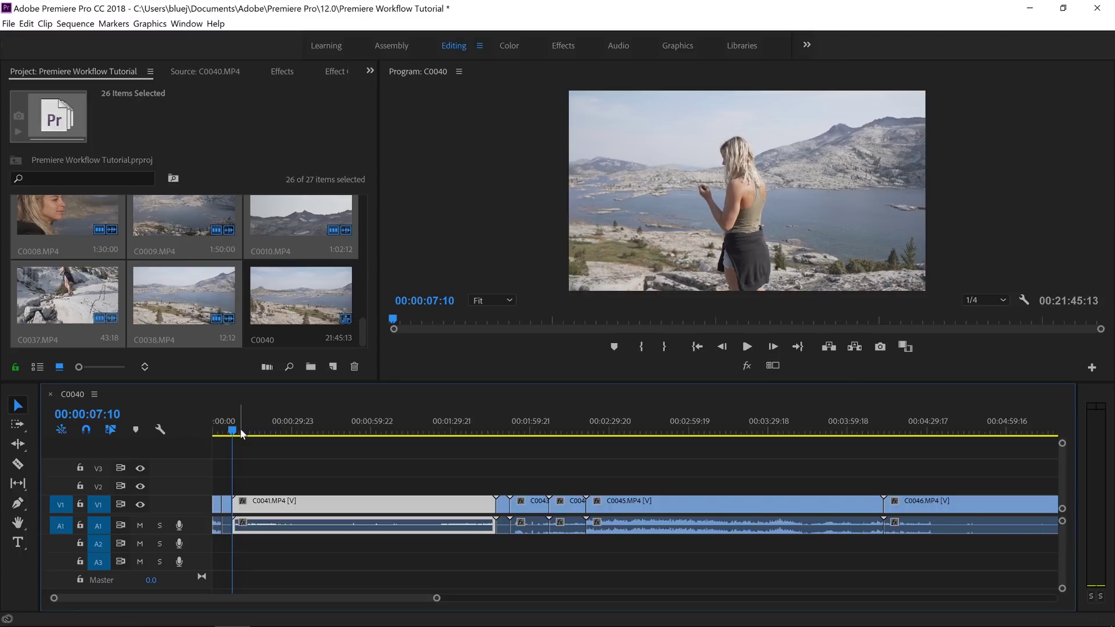
Ripple trim the beginning of C0041.MP4 up to 00:00:25:18 and split the remaining clip at 00:00:22:05.
left_click_drag(238, 430, 281, 434)
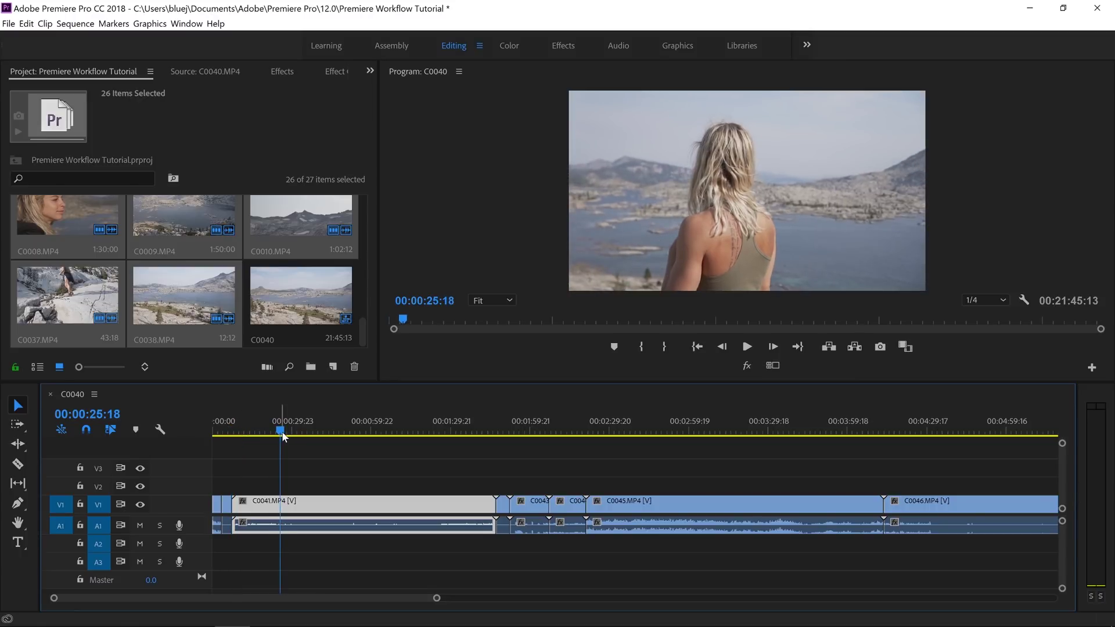
key("q")
left_click_drag(232, 430, 272, 431)
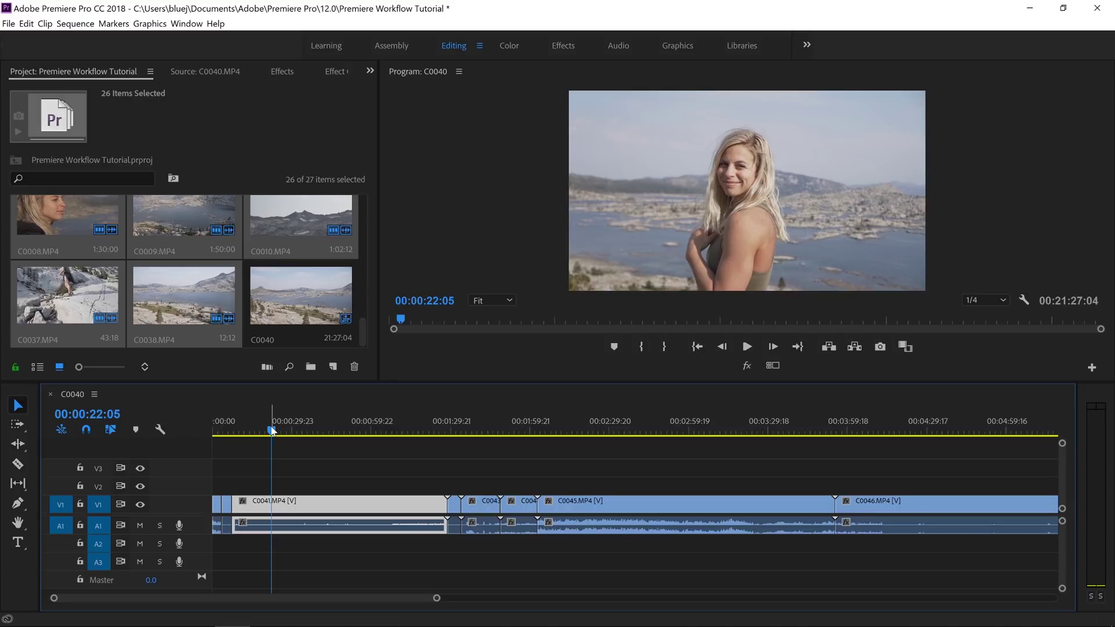
key("ctrl+k")
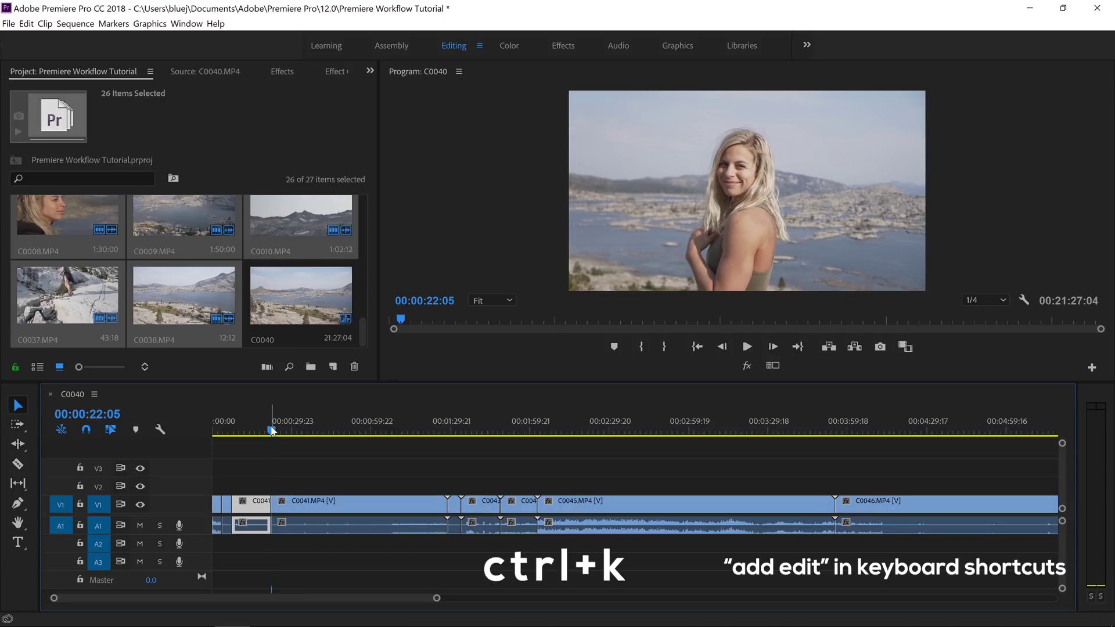
Ripple trim the beginning of the second C0041.MP4 segment up to 00:01:02:12.
left_click_drag(272, 430, 278, 434)
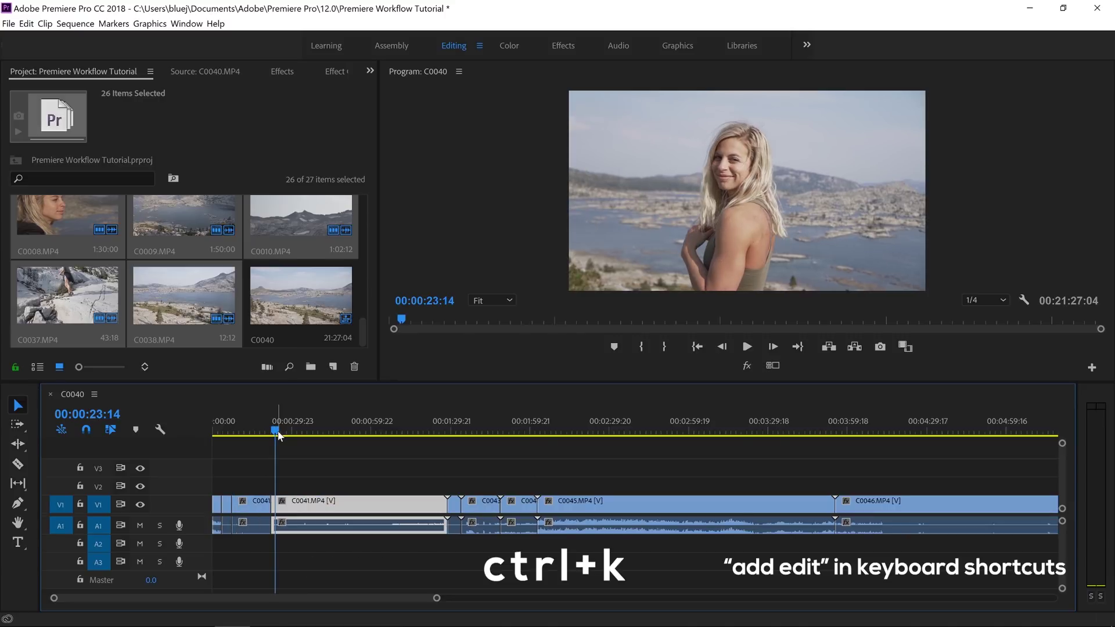
left_click_drag(302, 427, 381, 427)
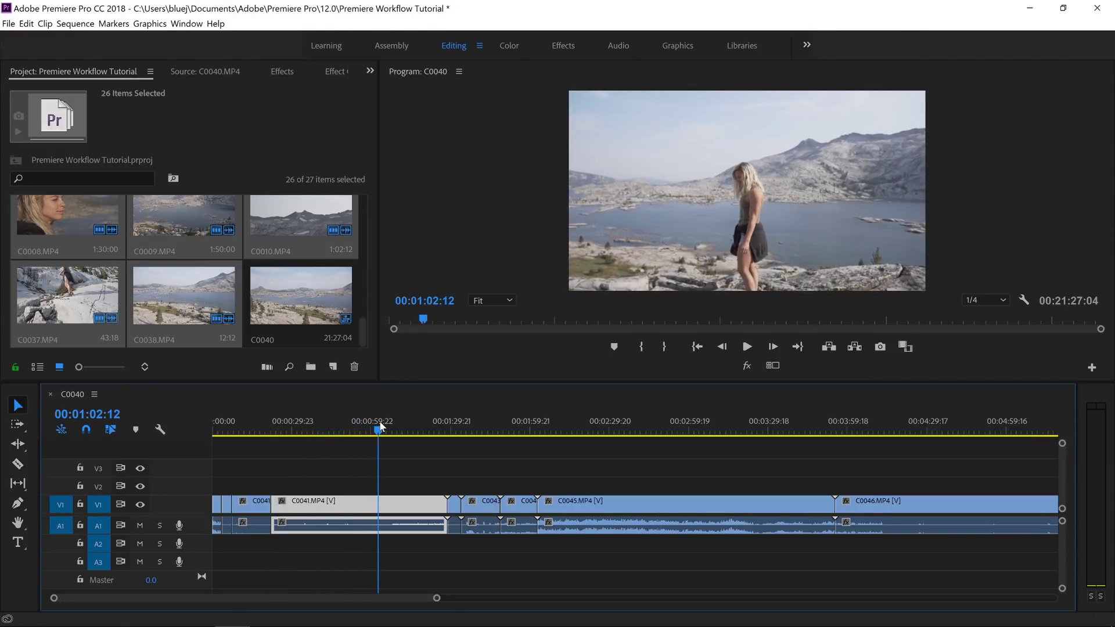
key("q")
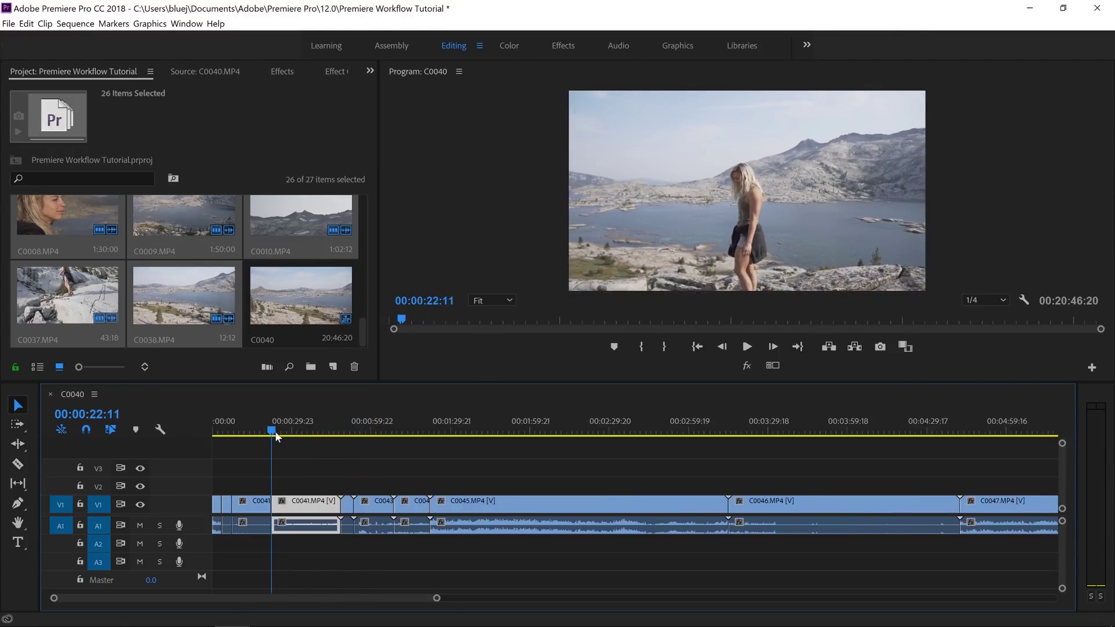
Ripple trim the end of the second C0041.MP4 segment and delete the clips between it and C0045.MP4.
left_click_drag(274, 431, 338, 504)
key("w")
key("Delete")
left_click_drag(341, 432, 619, 432)
key("Delete")
key("Delete")
Ripple trim the end of C0045.MP4 to 00:02:32:02 and move the playhead to 00:04:39:04 within C0047.MP4.
key("w")
key("backslash")
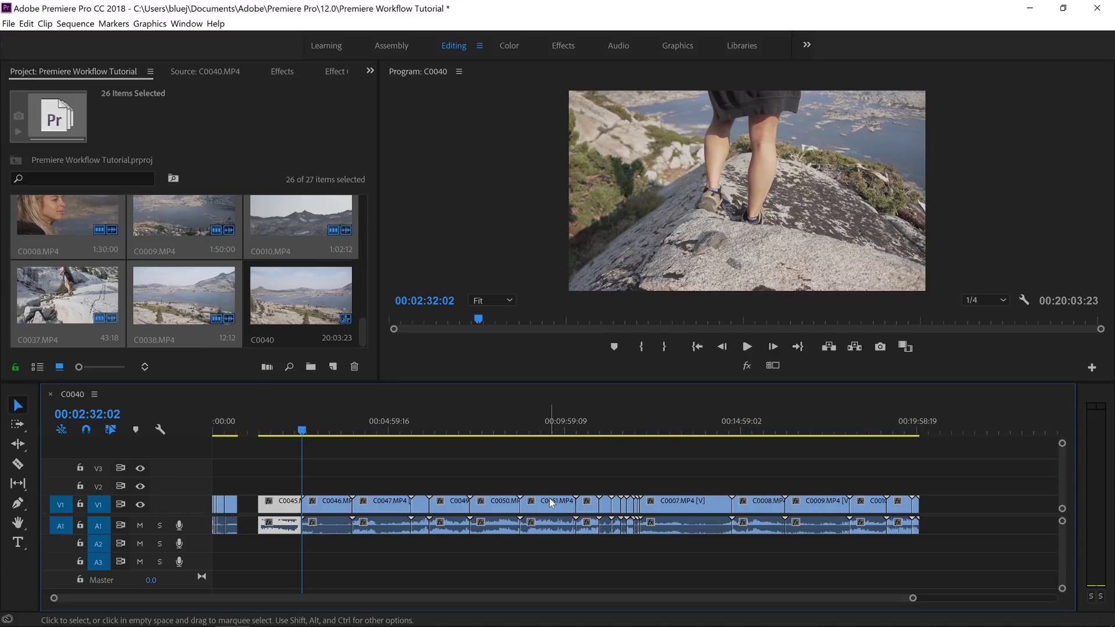
left_click(376, 430)
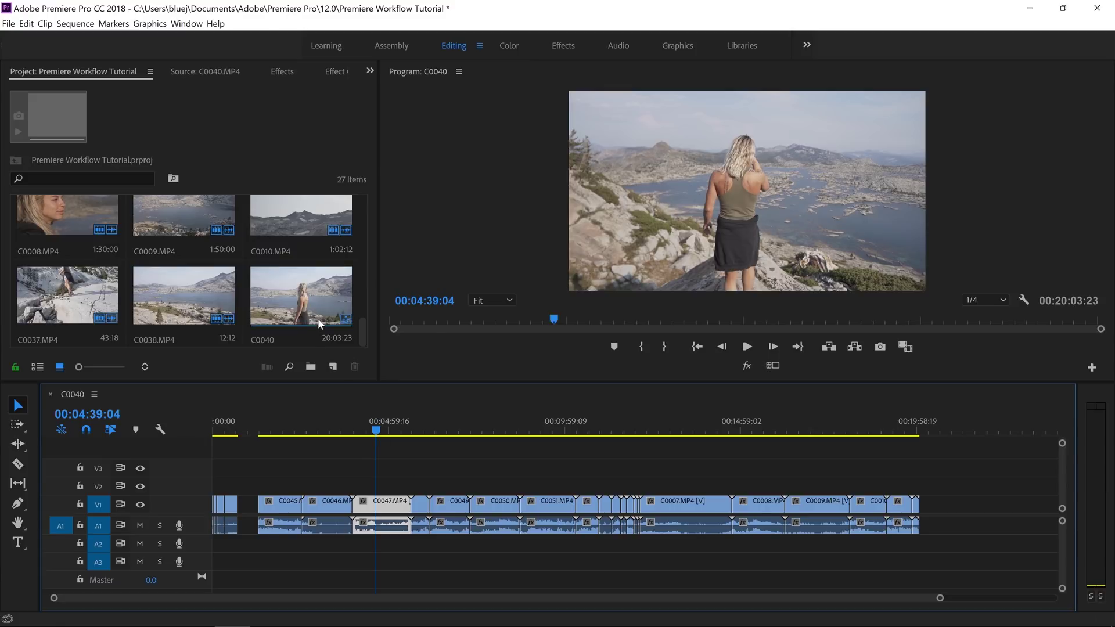
Create a new sequence from C0038.MP4 and set its frame size to 2560 by 1440.
left_click(185, 298)
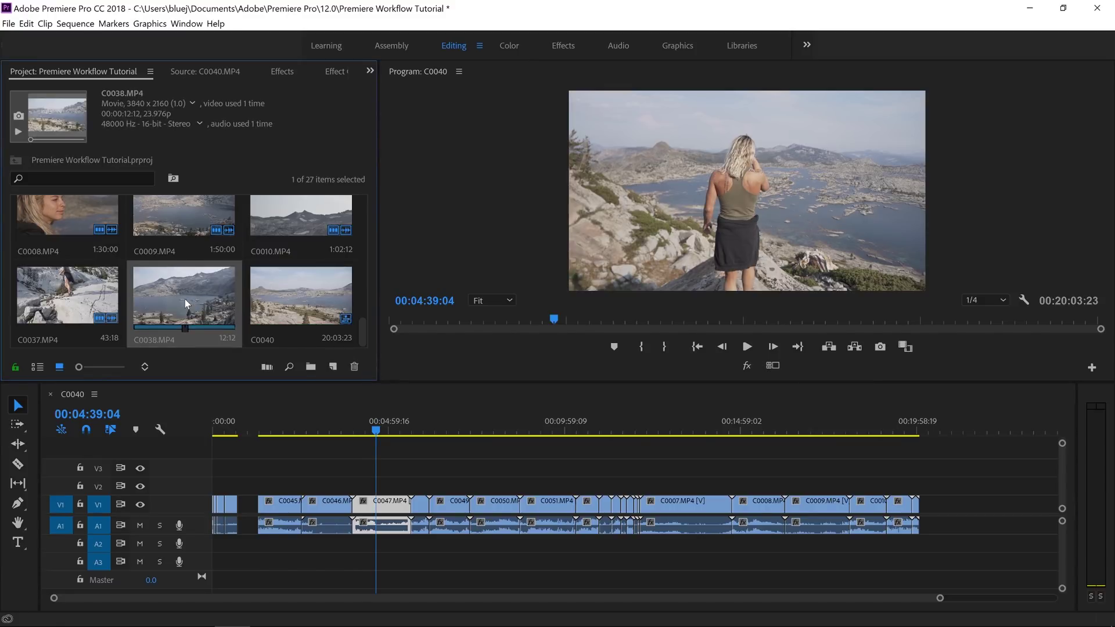
left_click_drag(172, 287, 328, 371)
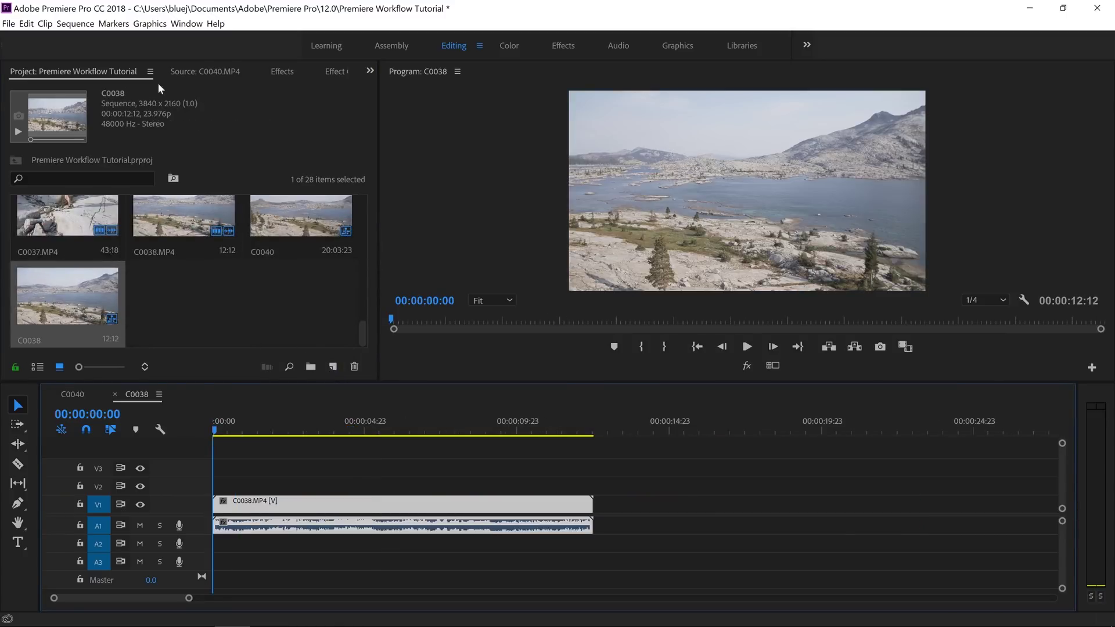
left_click(78, 25)
left_click(87, 38)
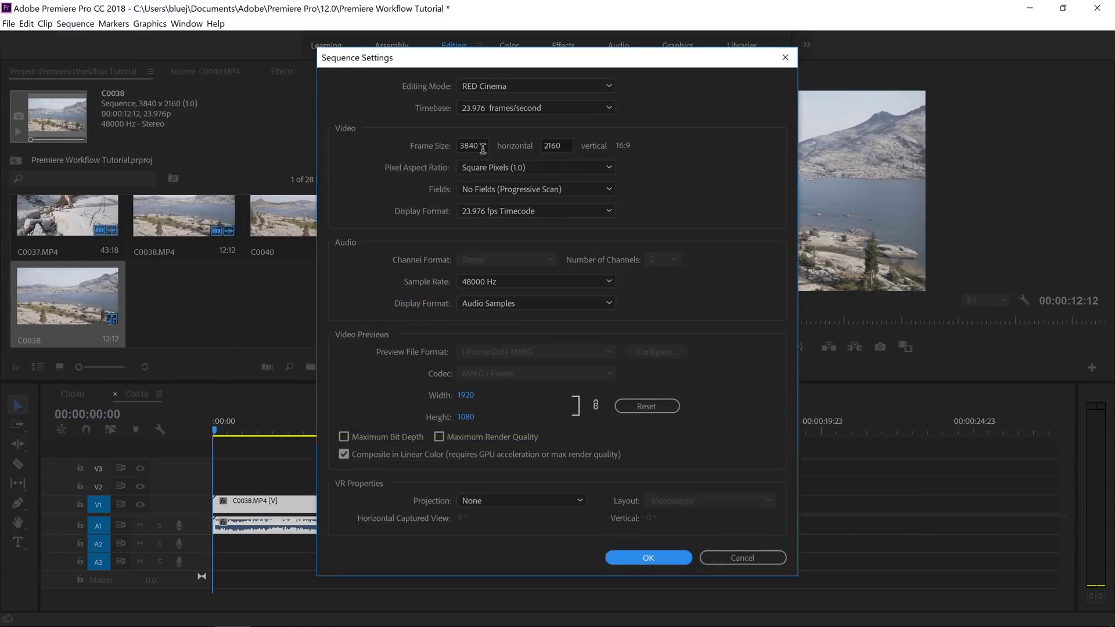
type("2560")
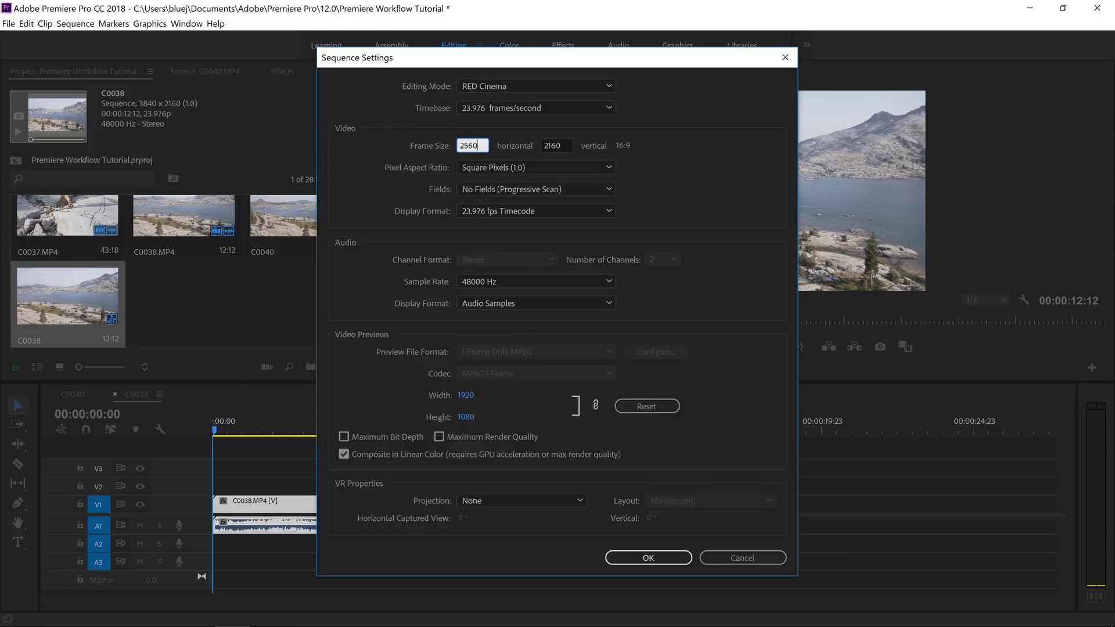
key("Tab")
type("1440")
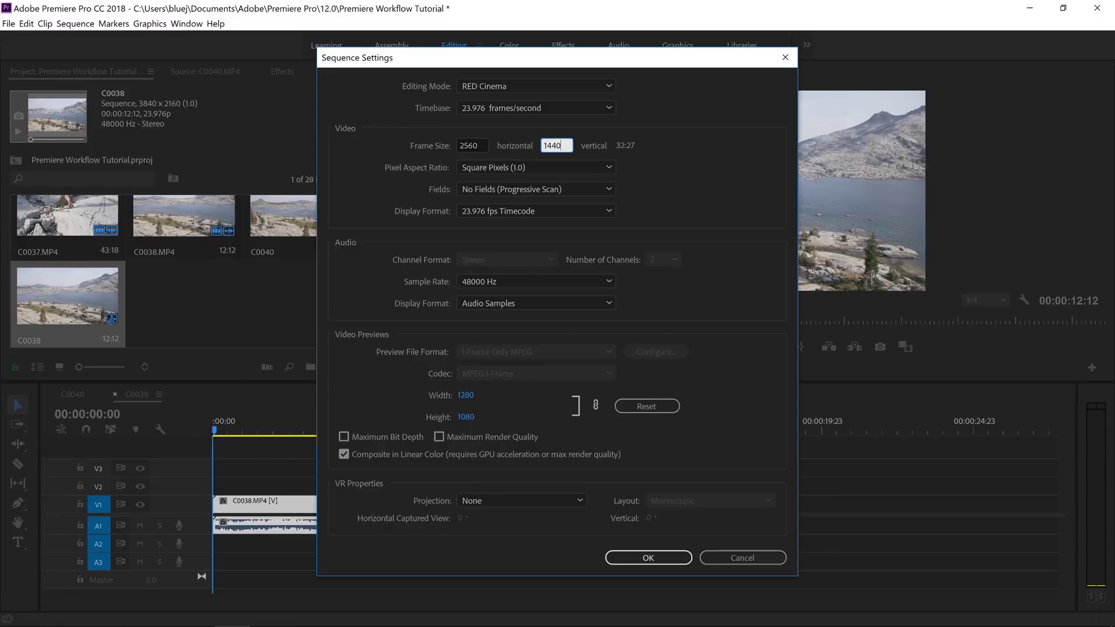
key("Return")
Delete the C0038.MP4 clip from the new sequence and rename the sequence as Edit.
left_click(412, 501)
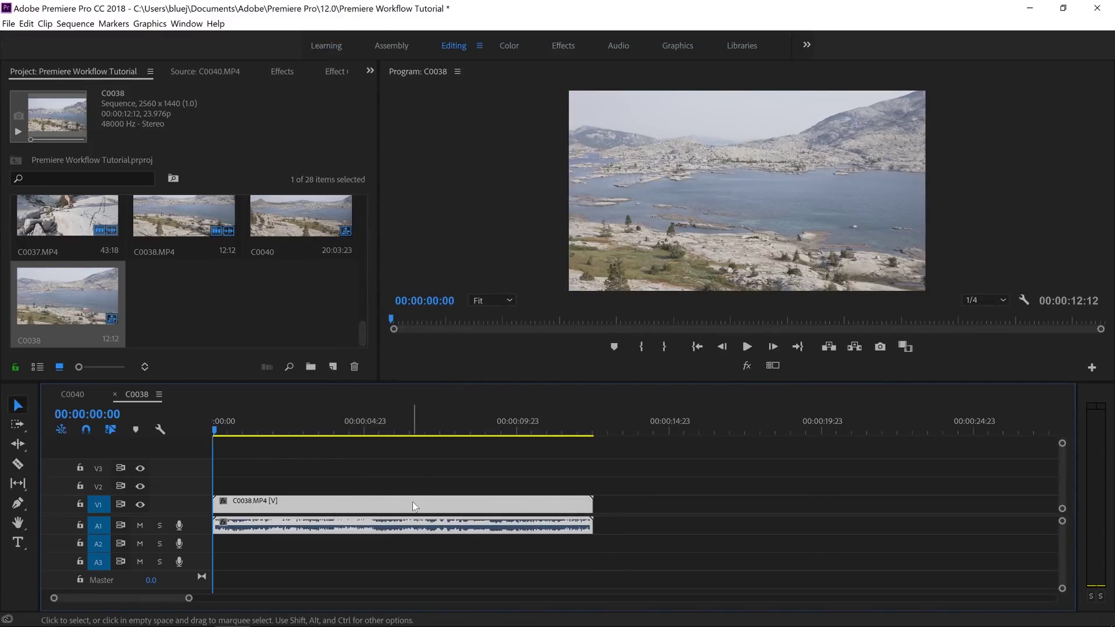
key("Delete")
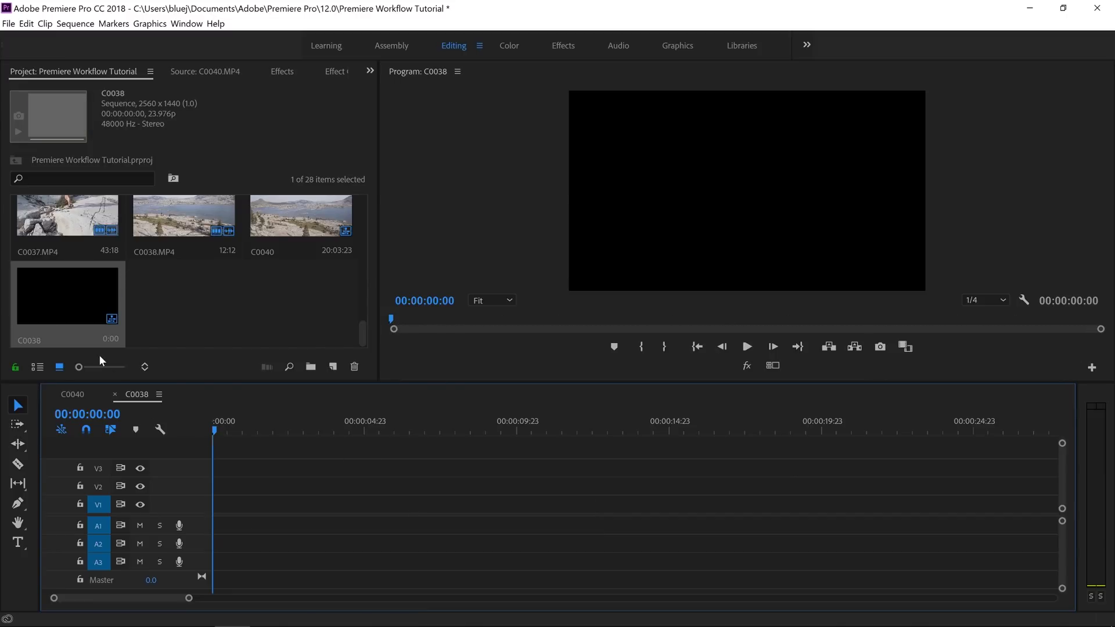
left_click(40, 343)
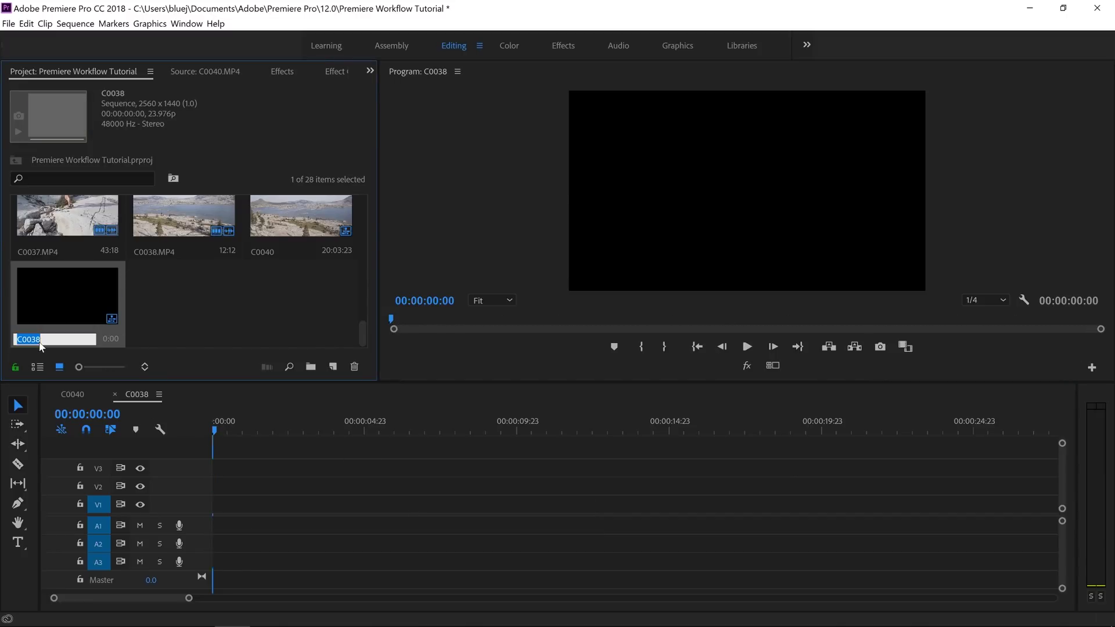
type("Edit")
left_click(264, 295)
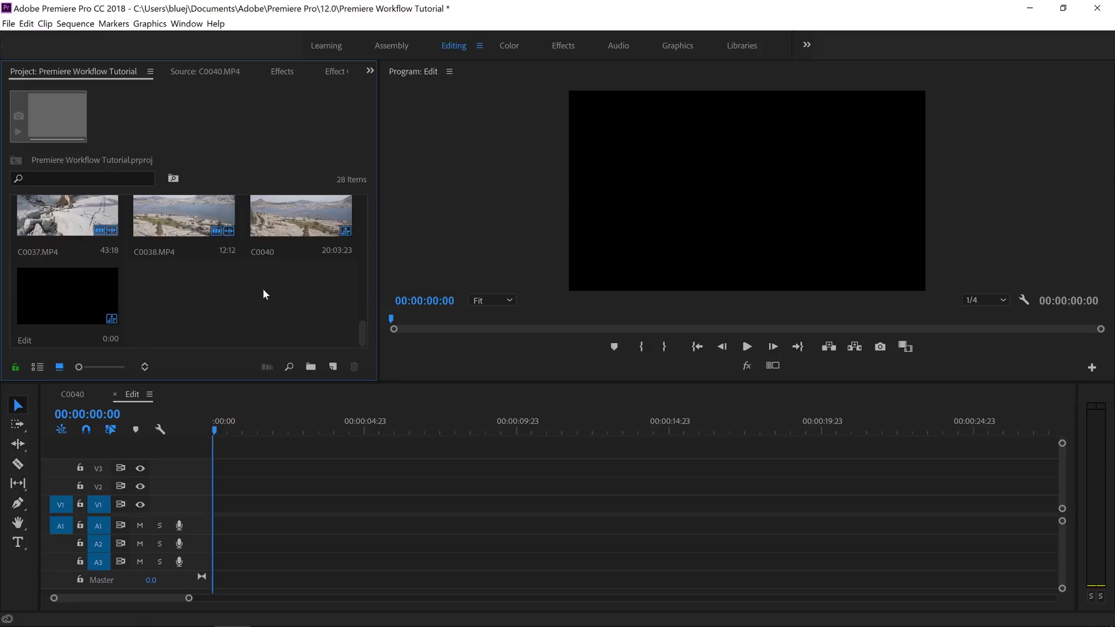
Rename the C0040 sequence as Footage and view the Footage and Edit timelines in turn.
left_click(267, 257)
left_click(267, 256)
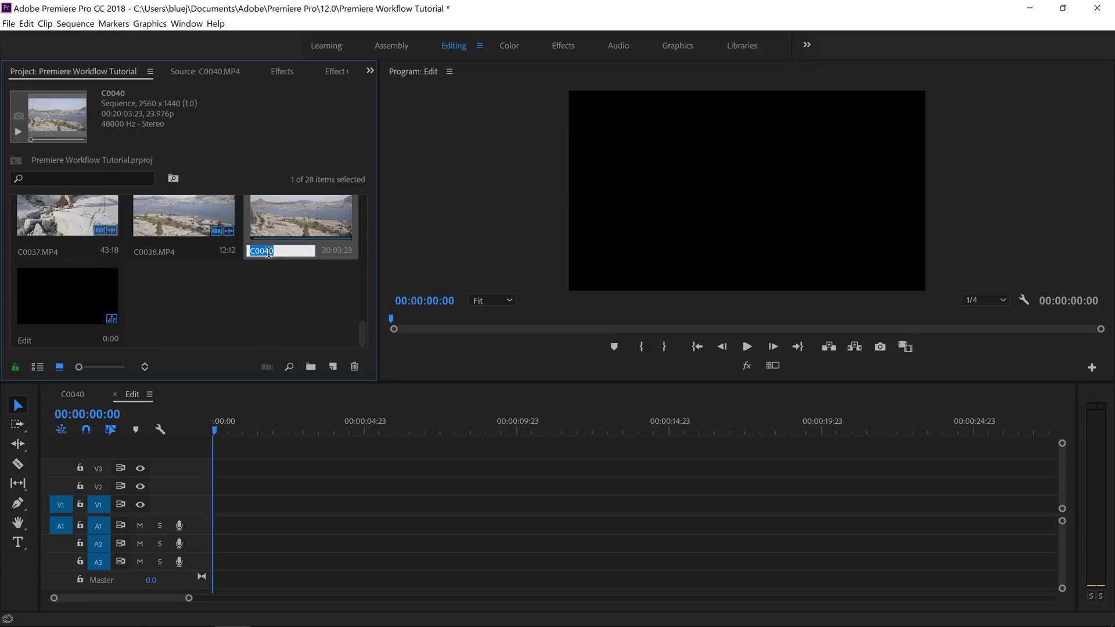
type("Footage")
key("Return")
left_click(72, 394)
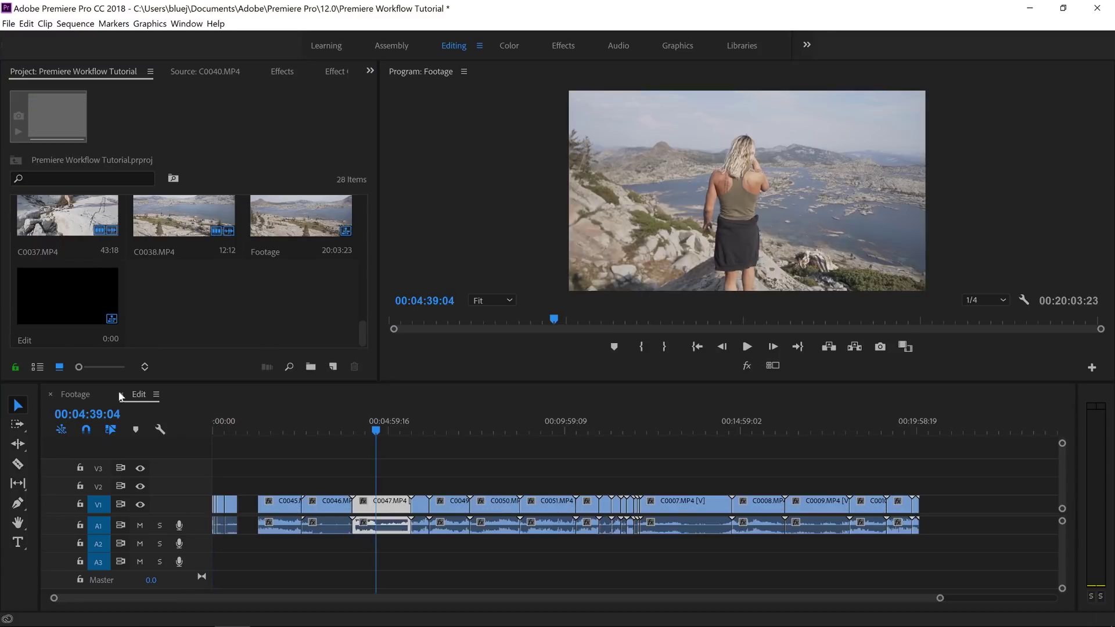
left_click(139, 395)
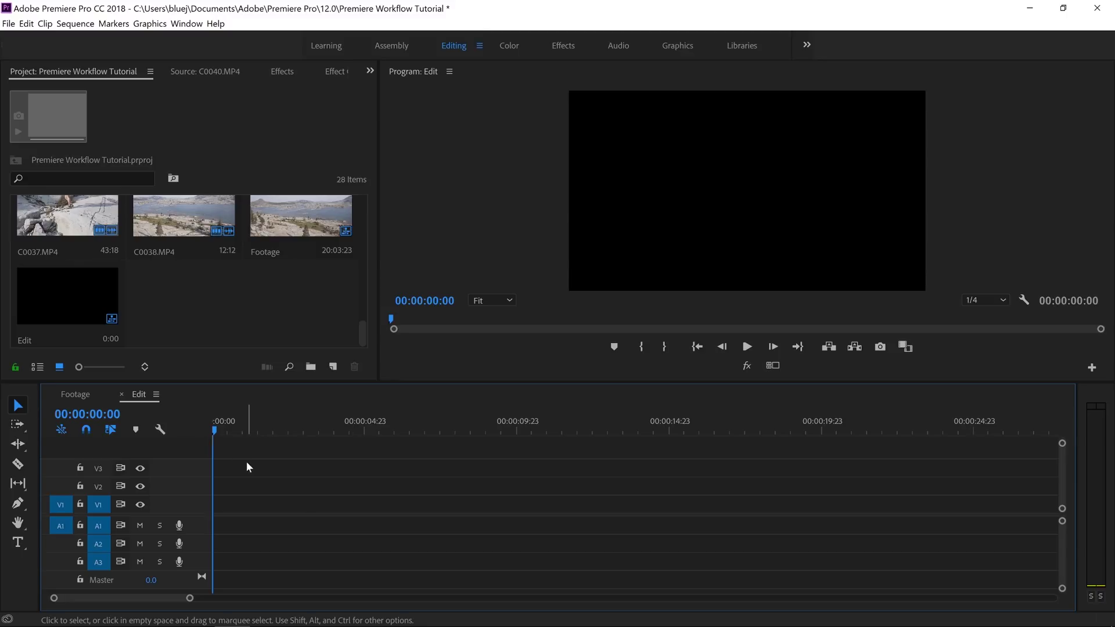
Bring C0047.MP4 from Footage to the start of V1 in Edit, keeping existing settings, and move the playhead to 00:00:09:03.
left_click(78, 394)
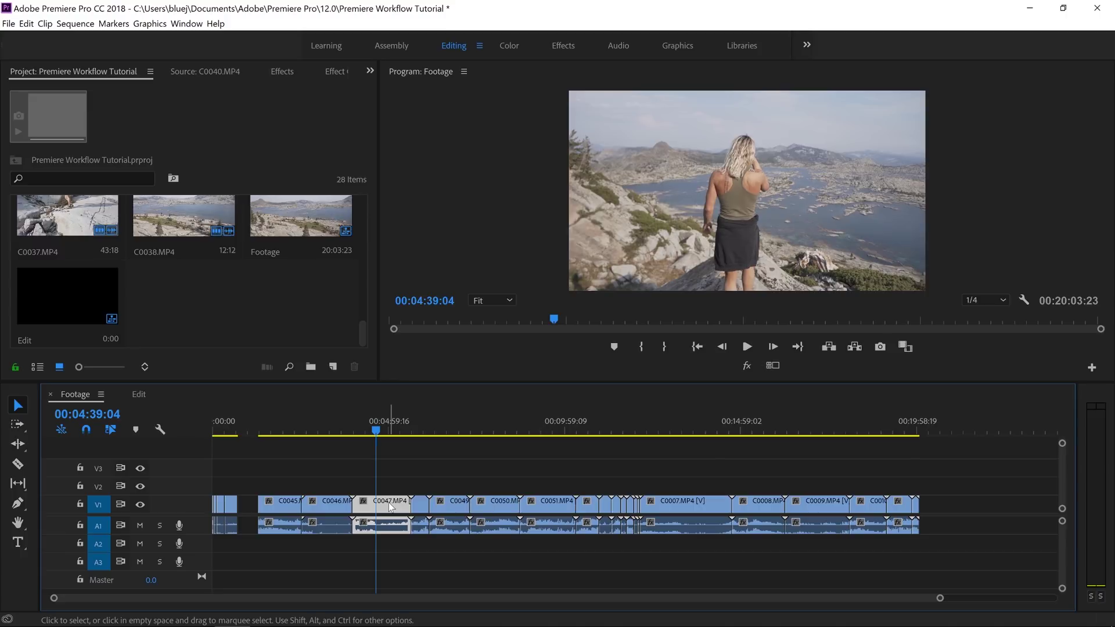
left_click_drag(390, 506, 280, 520)
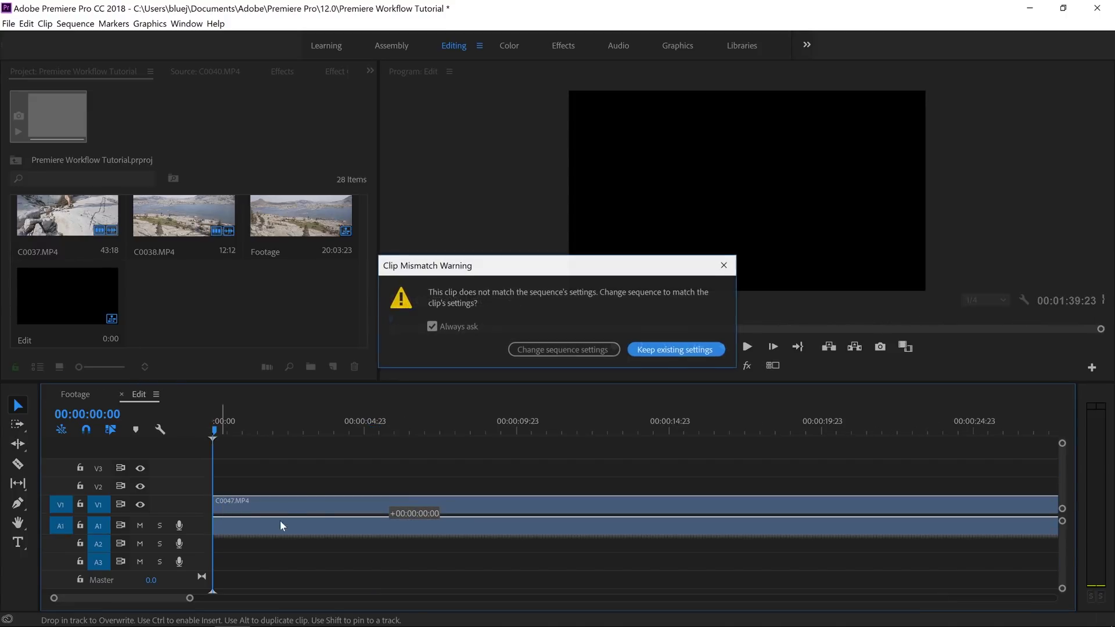
left_click(643, 348)
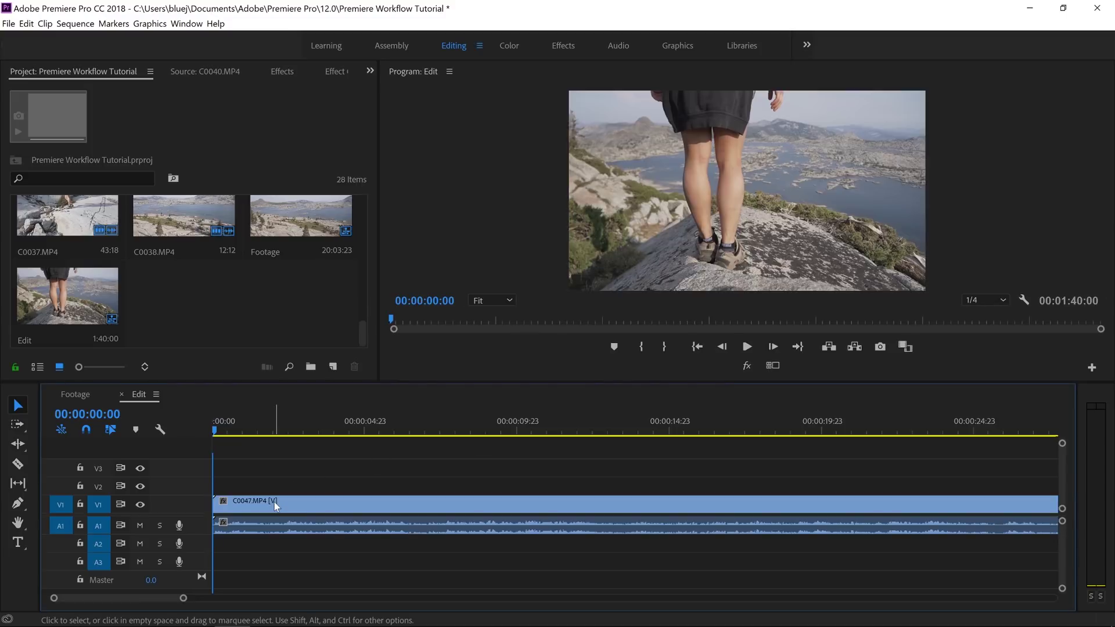
right_click(282, 504)
left_click(490, 430)
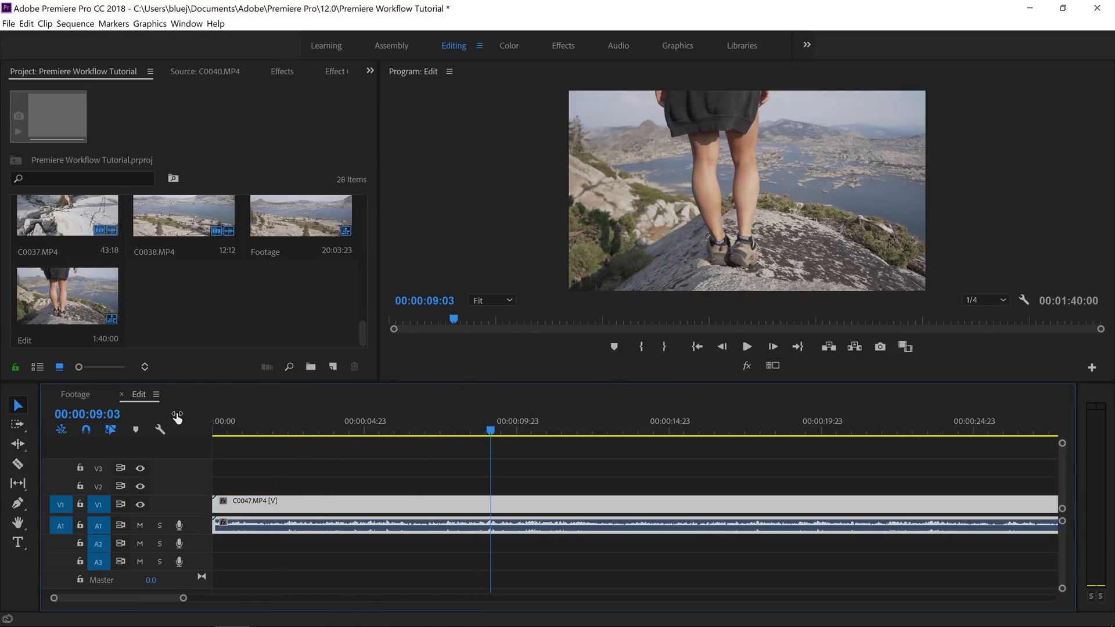
Dock the Footage timeline below the Edit timeline and resize them so Edit is taller and Footage shows only V1.
left_click(77, 393)
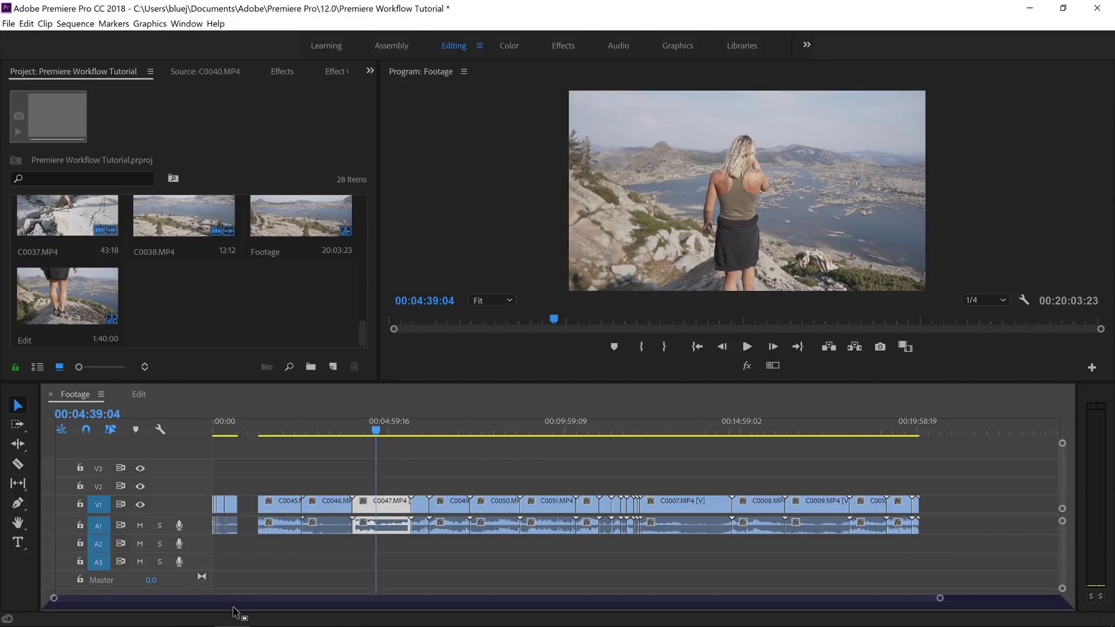
left_click_drag(234, 611, 236, 610)
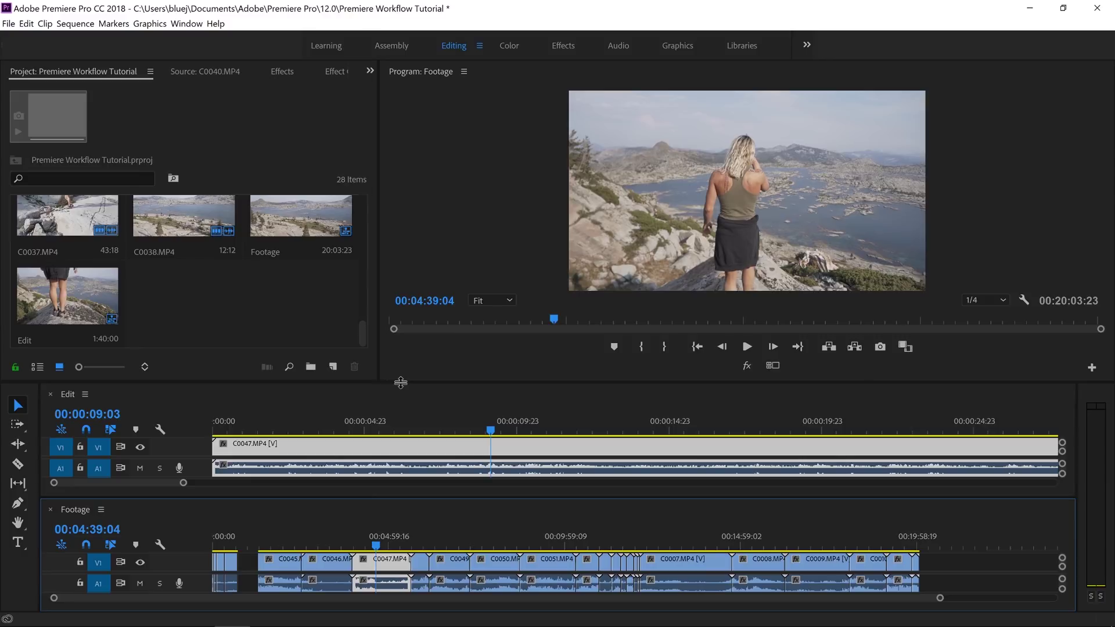
left_click_drag(400, 382, 405, 321)
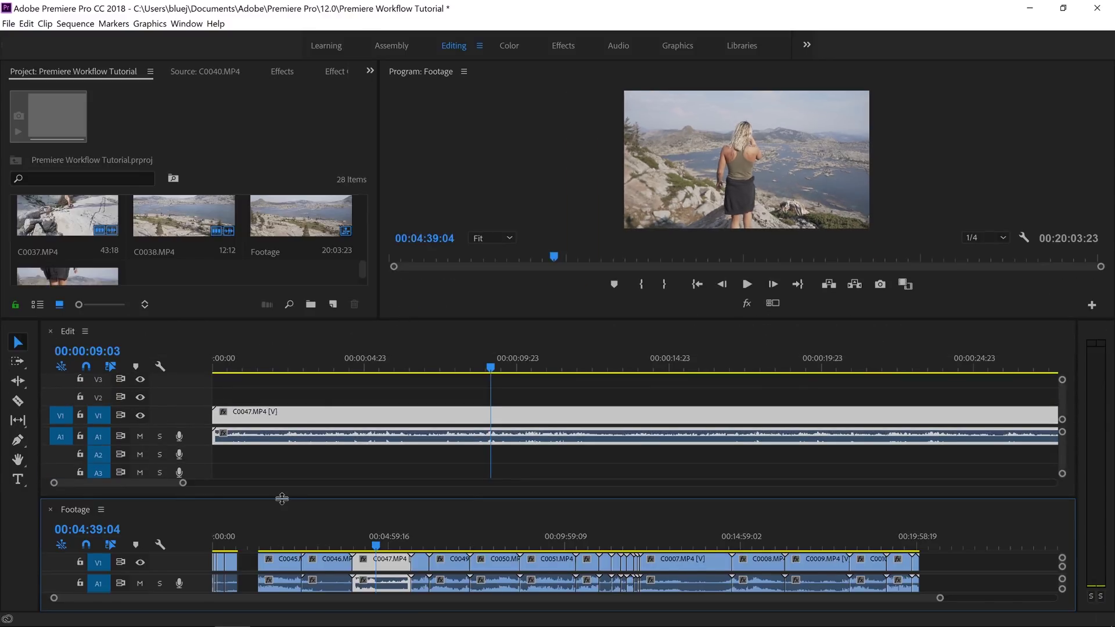
left_click_drag(282, 498, 281, 526)
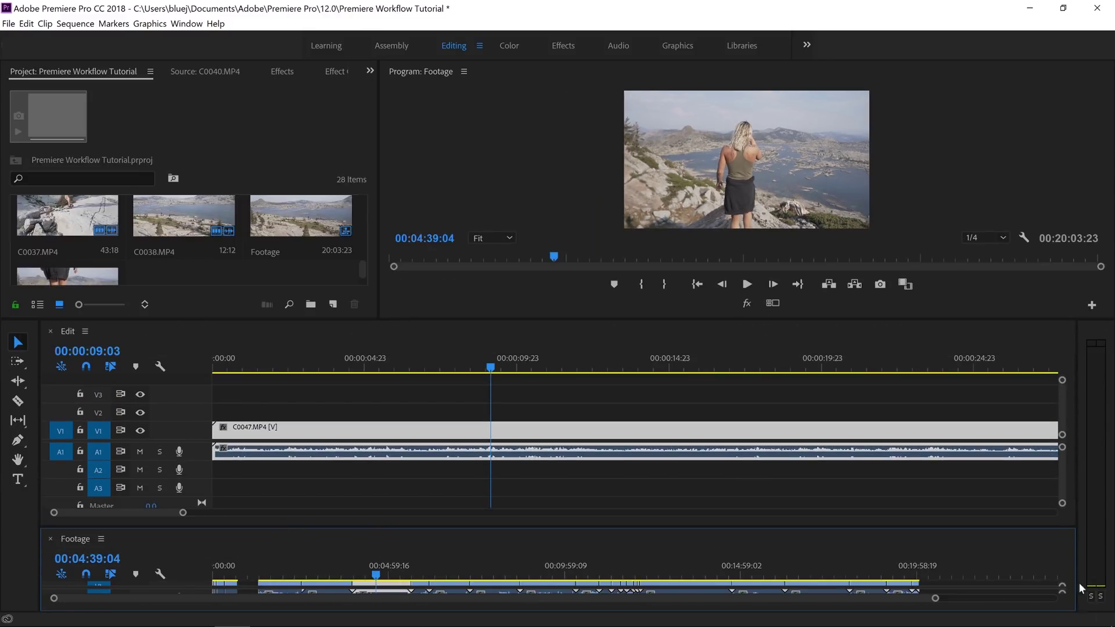
left_click_drag(909, 526, 909, 512)
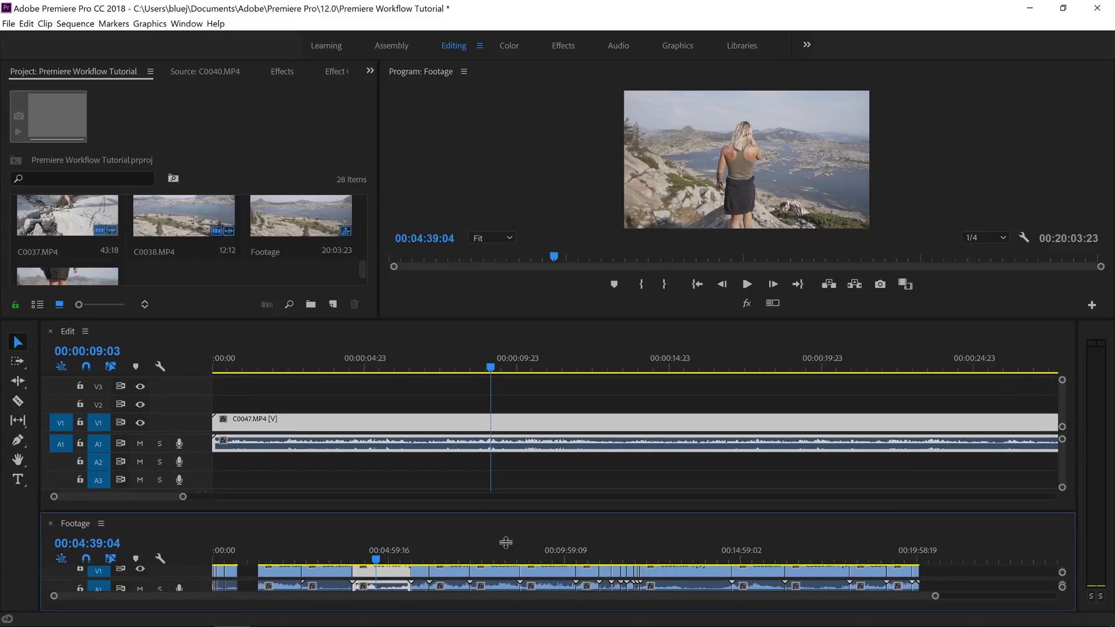
left_click_drag(201, 578, 200, 592)
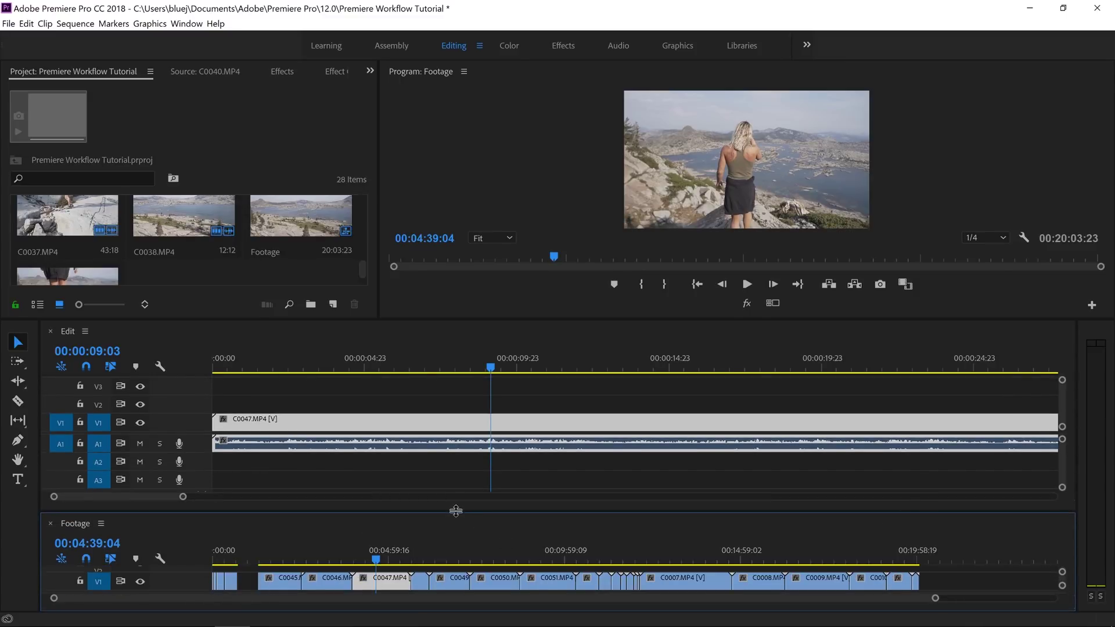
left_click_drag(456, 510, 456, 519)
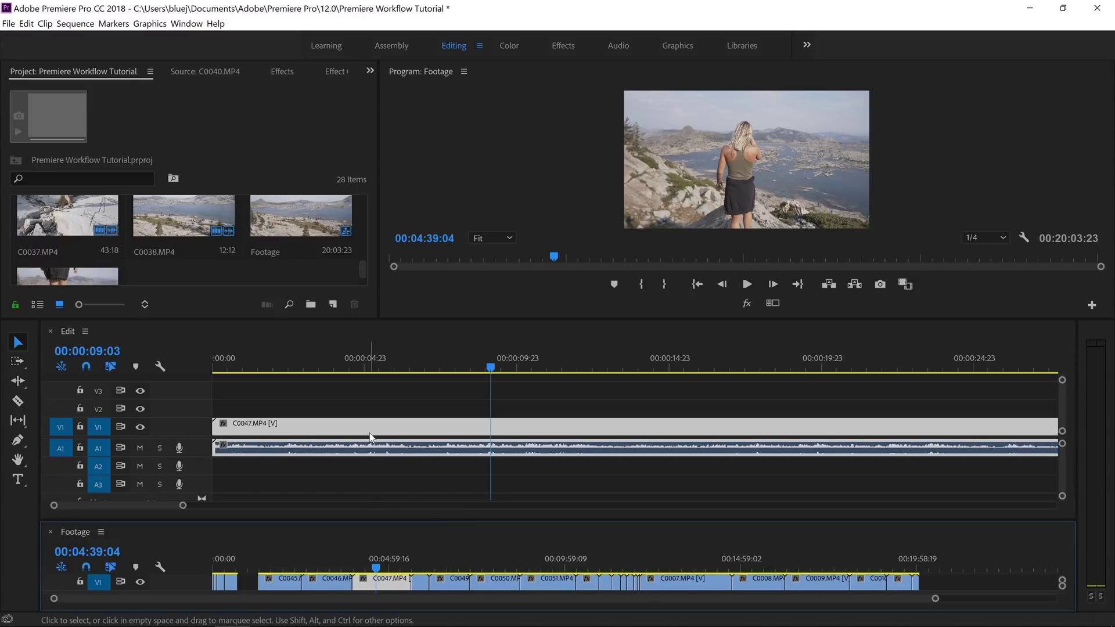
Place the second C0041.MP4 segment from Footage on track V2 at the start of the Edit sequence.
mouse_move(355, 558)
left_mouse_down()
mouse_move(234, 556)
mouse_move(234, 575)
mouse_move(259, 417)
left_mouse_up()
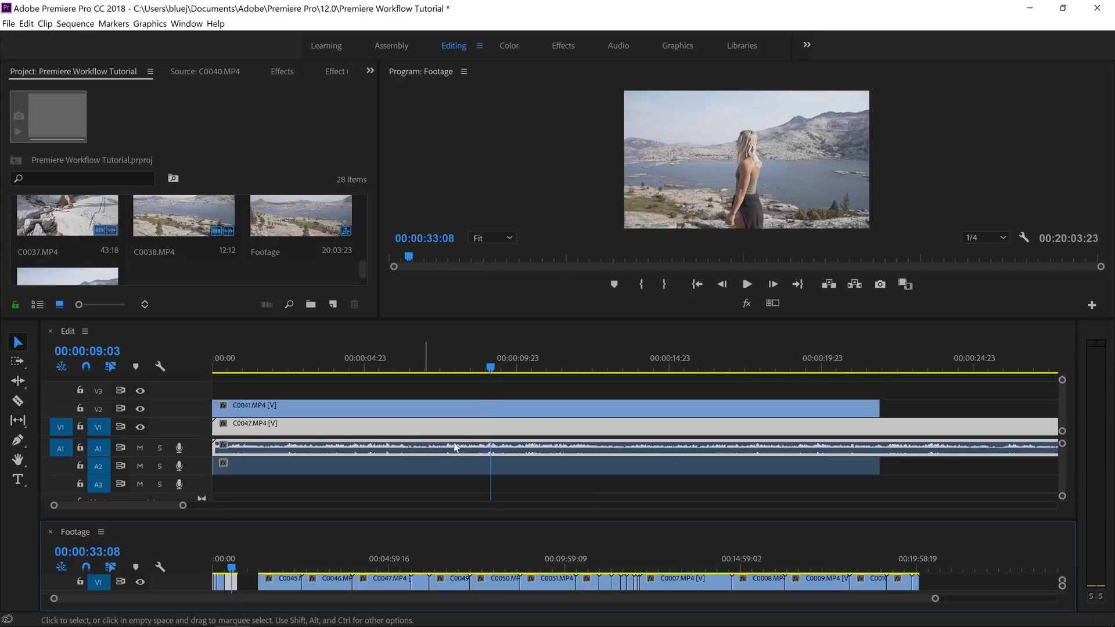